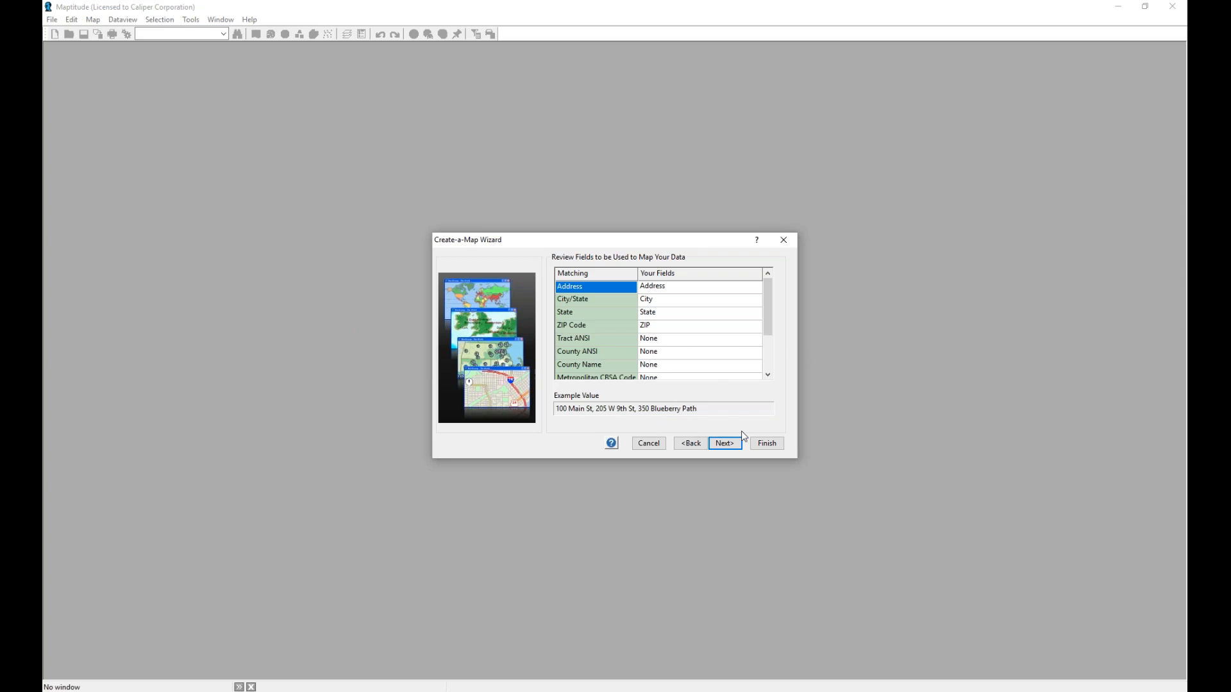
- Map the Customers.xlsx records by address, ZIP code or city, saving their locations as Customers.dbd in the Training folder
click(730, 444)
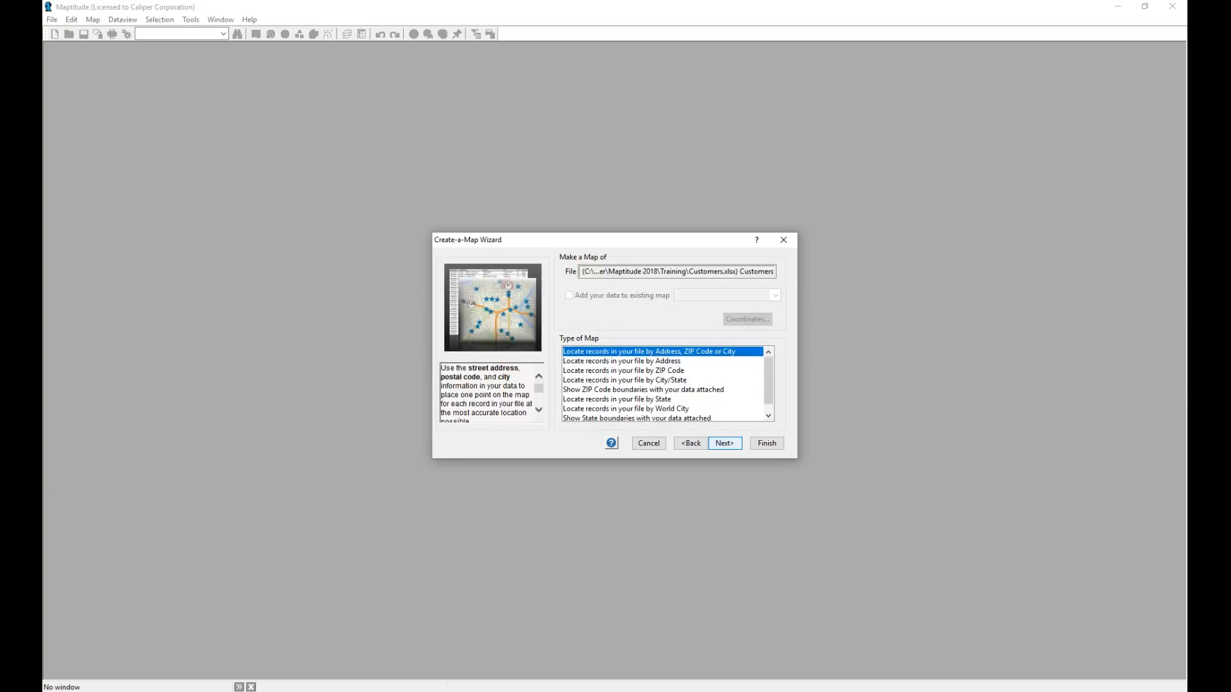
click(774, 448)
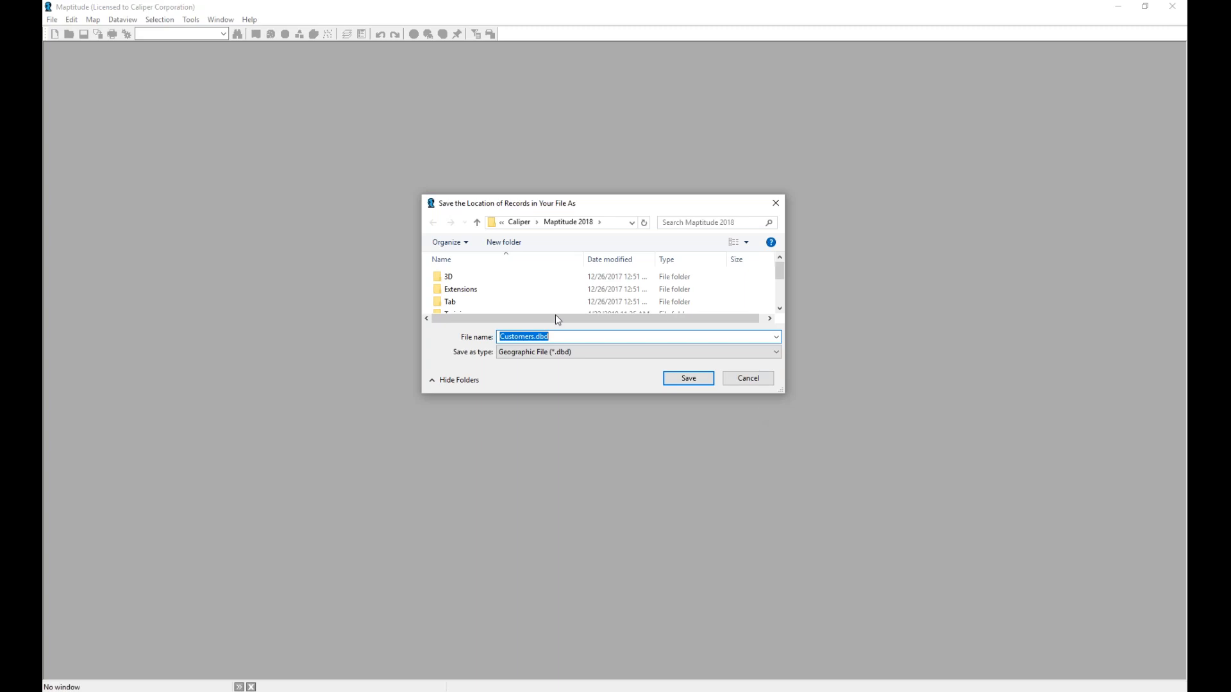
scroll(498, 282, down, 2)
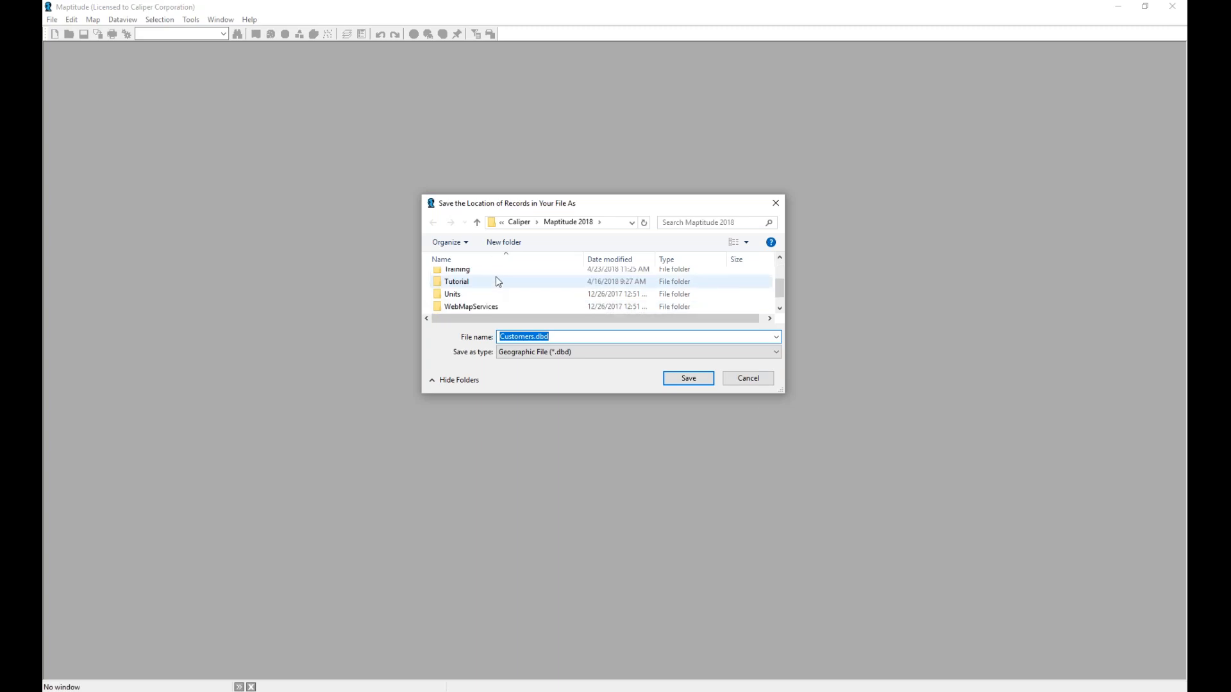
scroll(495, 279, up, 1)
double_click(495, 286)
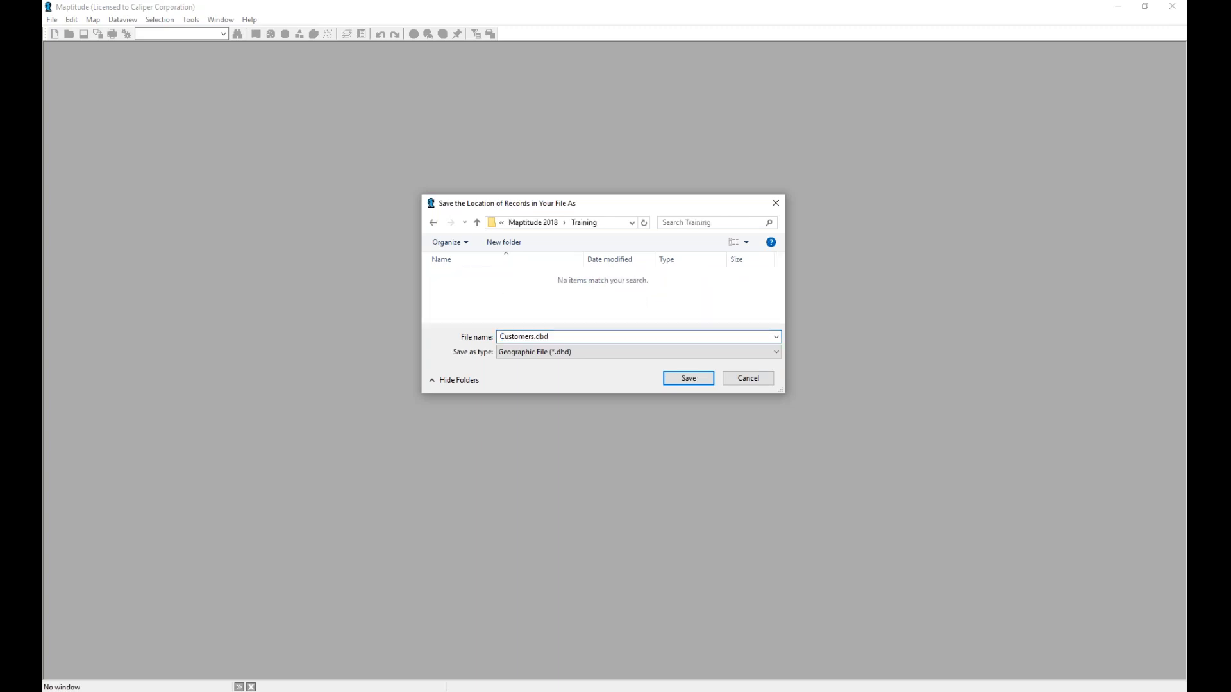
click(702, 378)
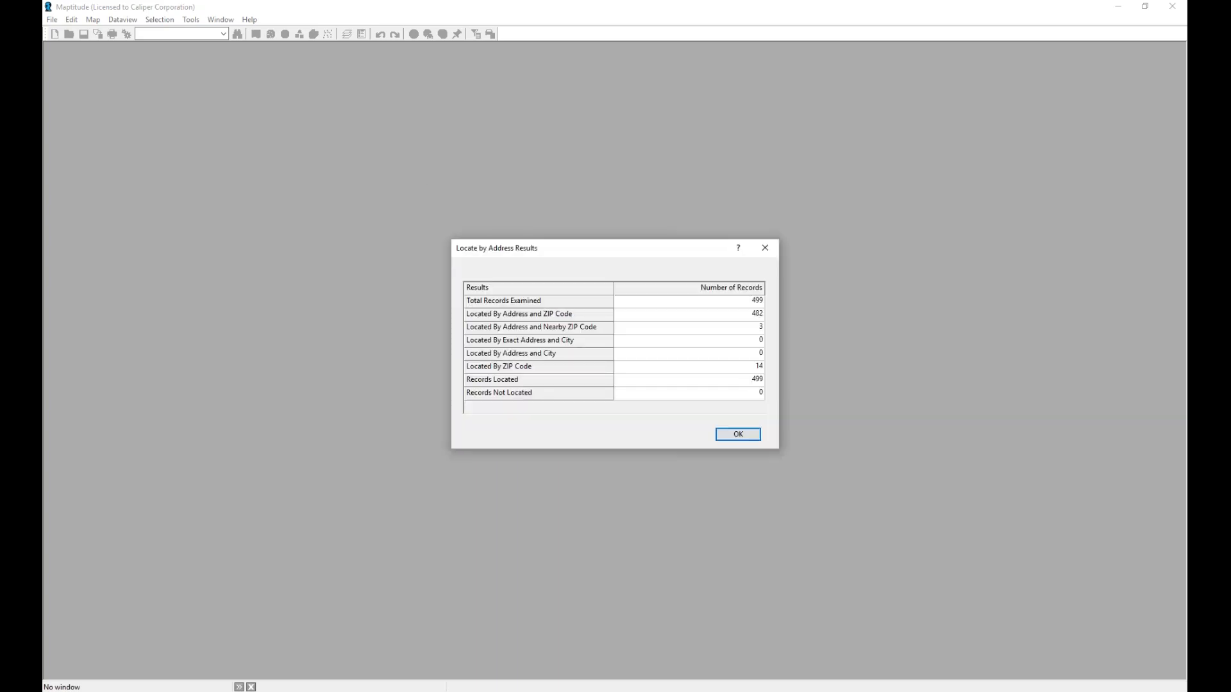
key(Return)
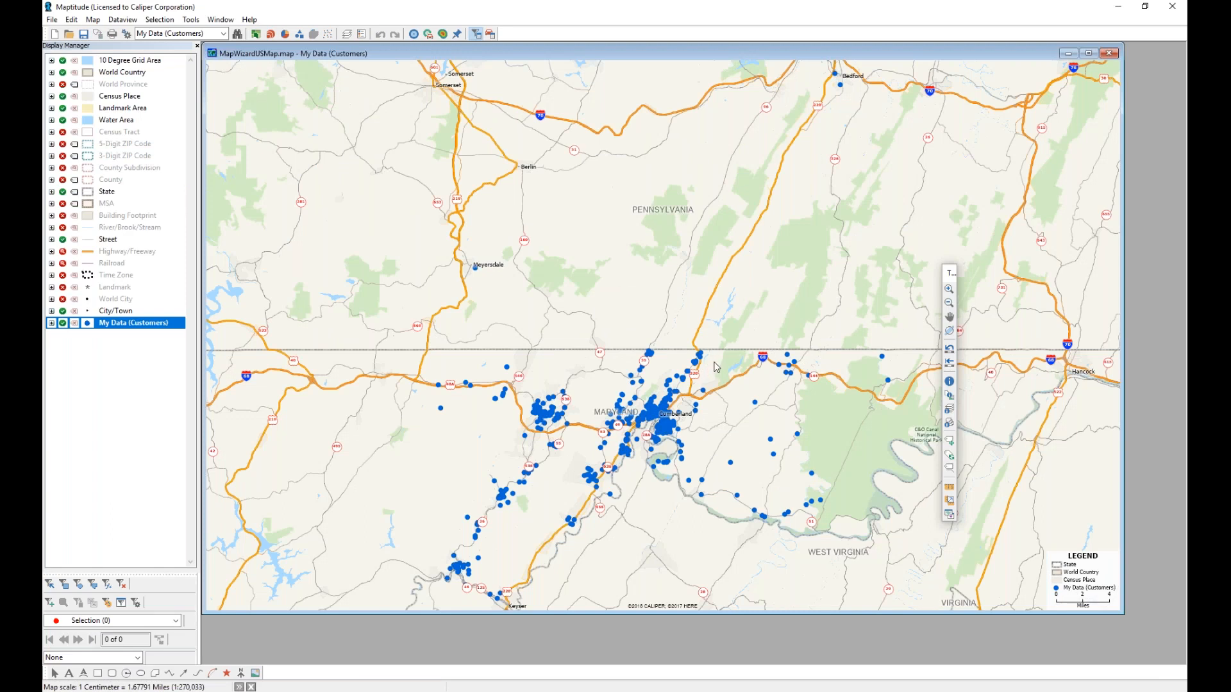
- Add Sheet1 of Stores.xlsx to the existing map as a point layer, using the suggested field matches and default save location
click(93, 20)
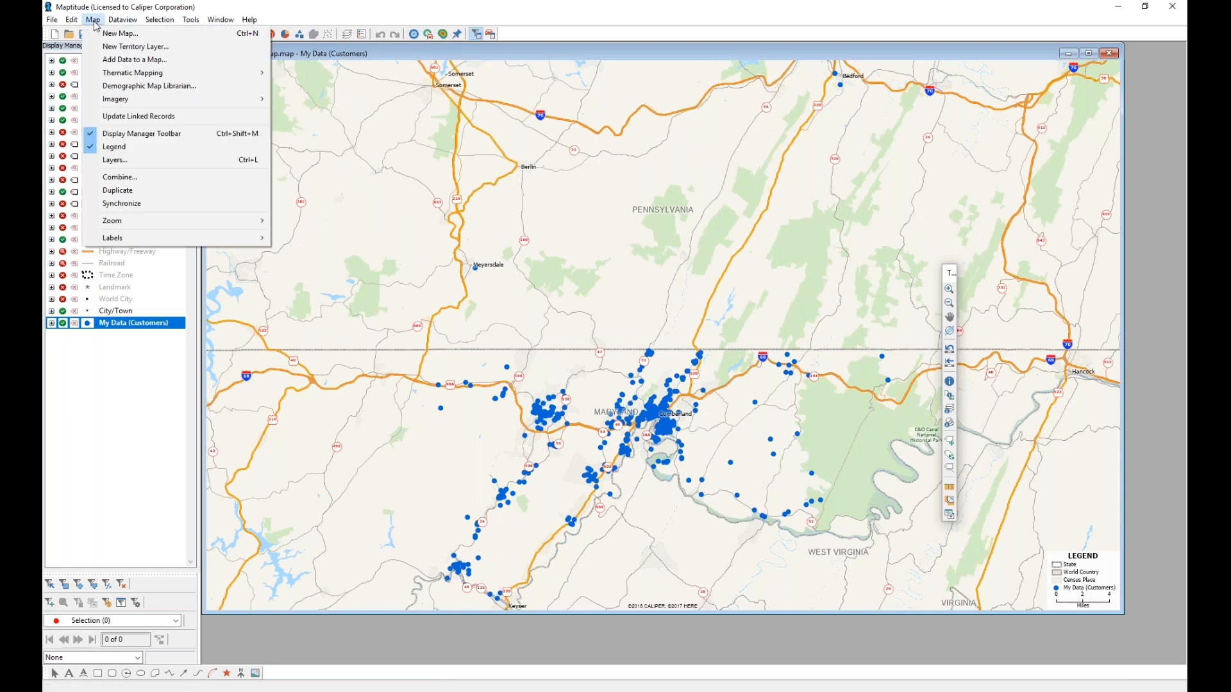
click(121, 62)
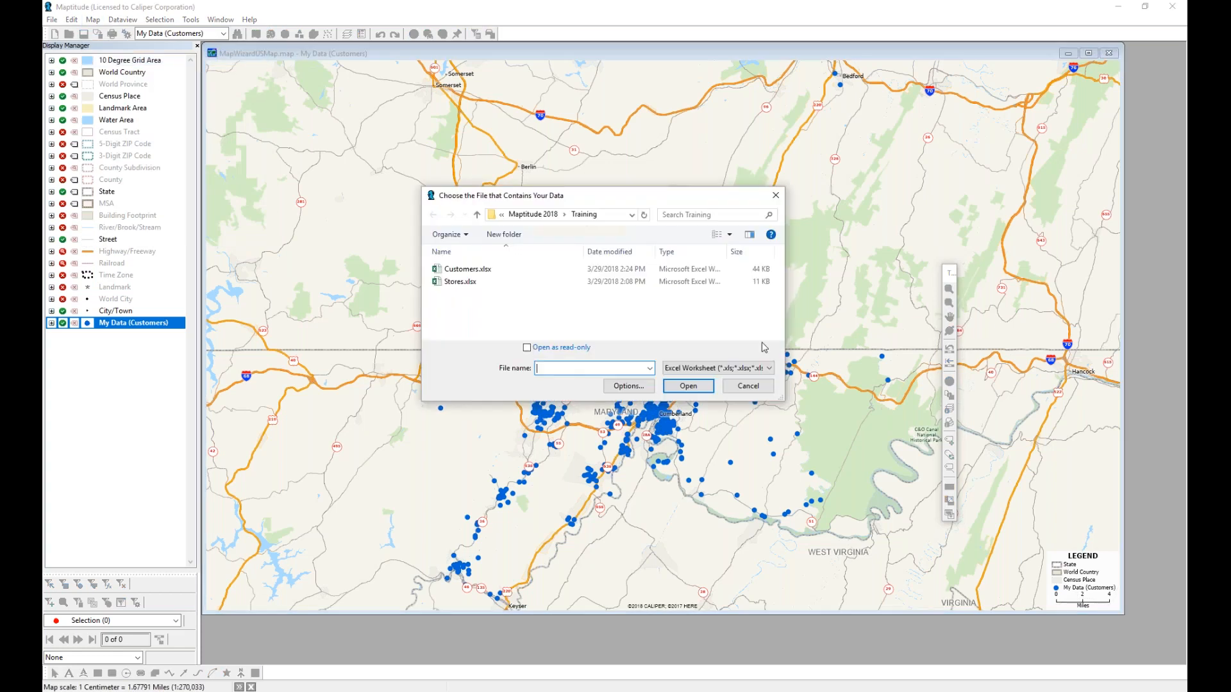
click(474, 286)
click(688, 385)
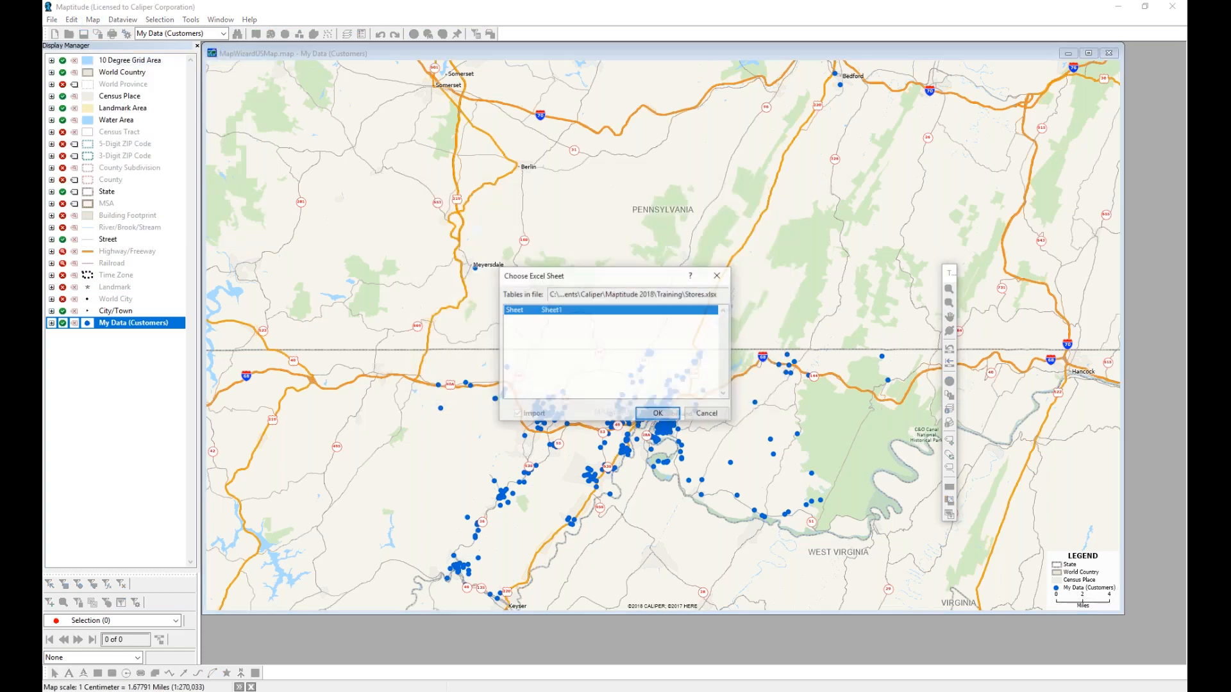
click(674, 418)
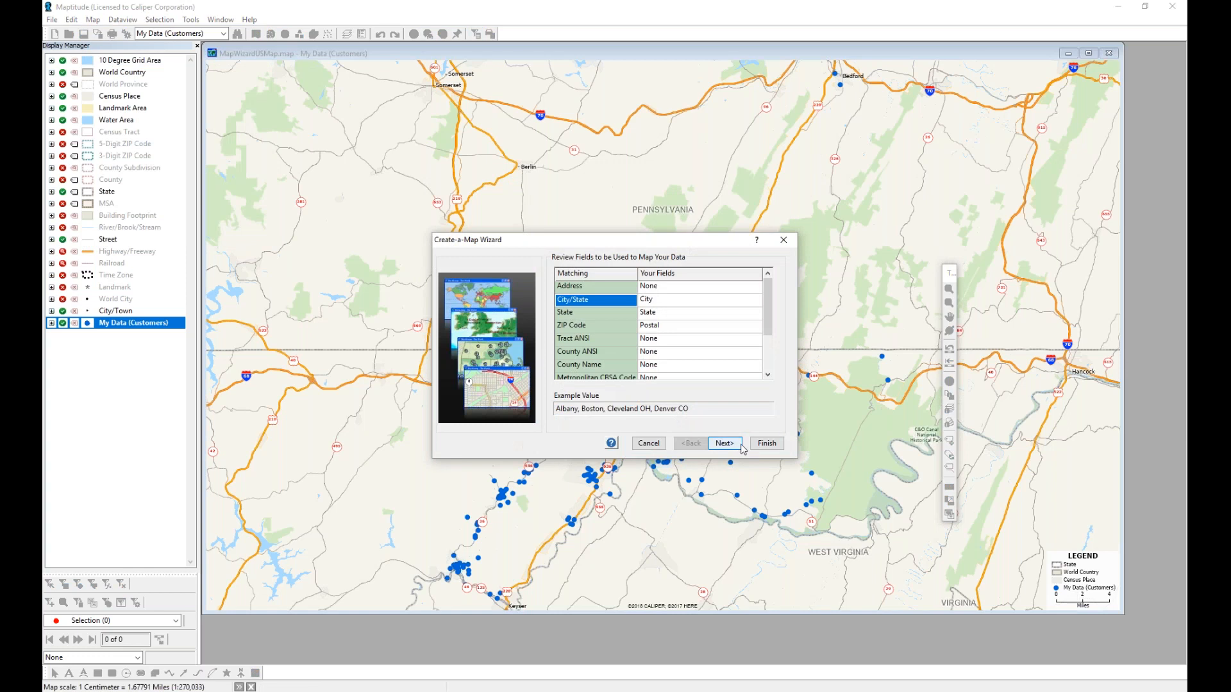
click(767, 445)
click(687, 370)
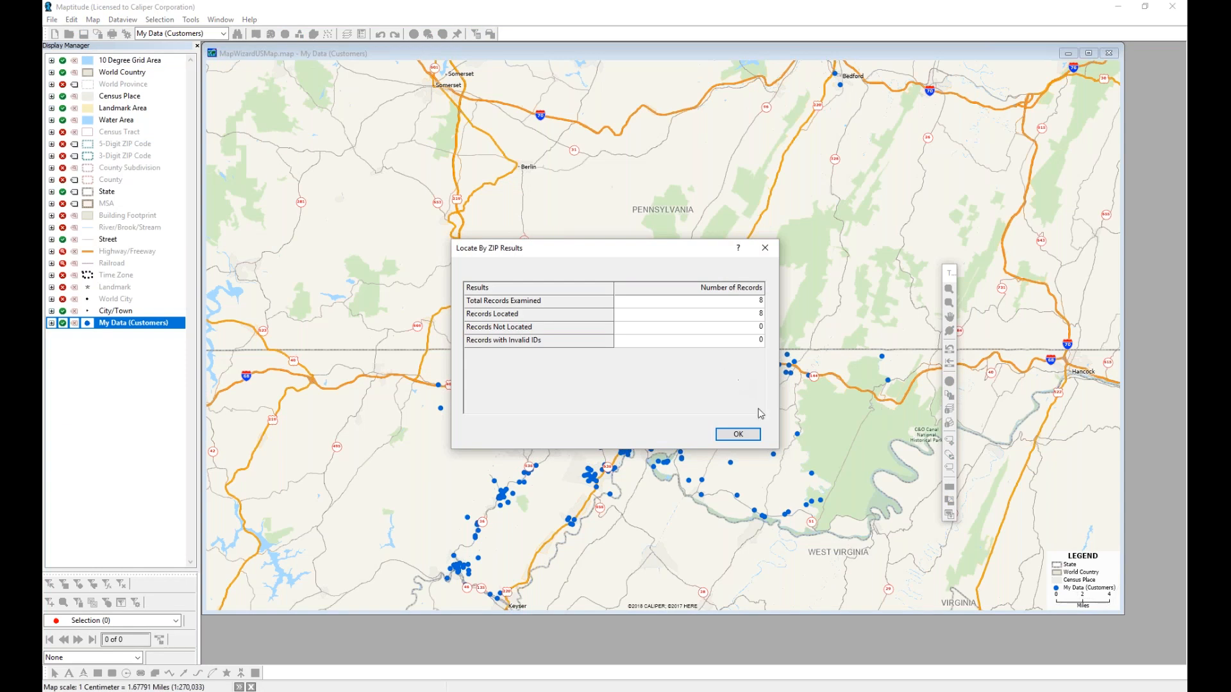
click(738, 434)
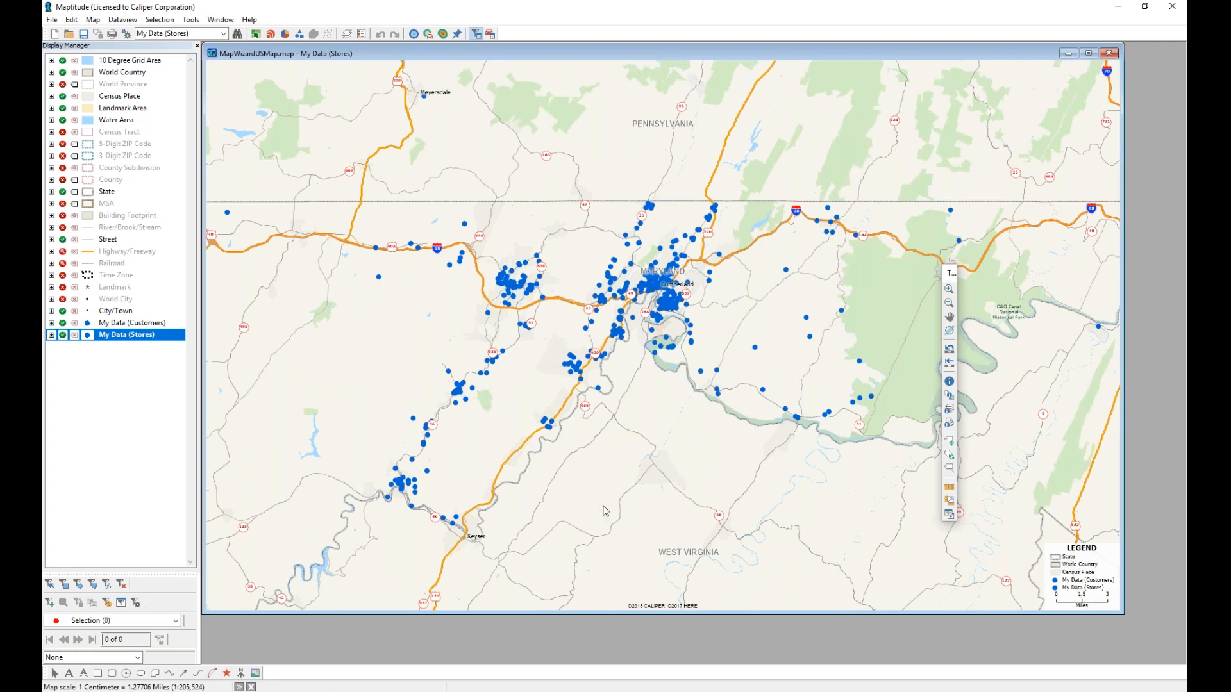
- Label the My Data (Stores) layer with the Name field in orange text
click(75, 335)
click(616, 243)
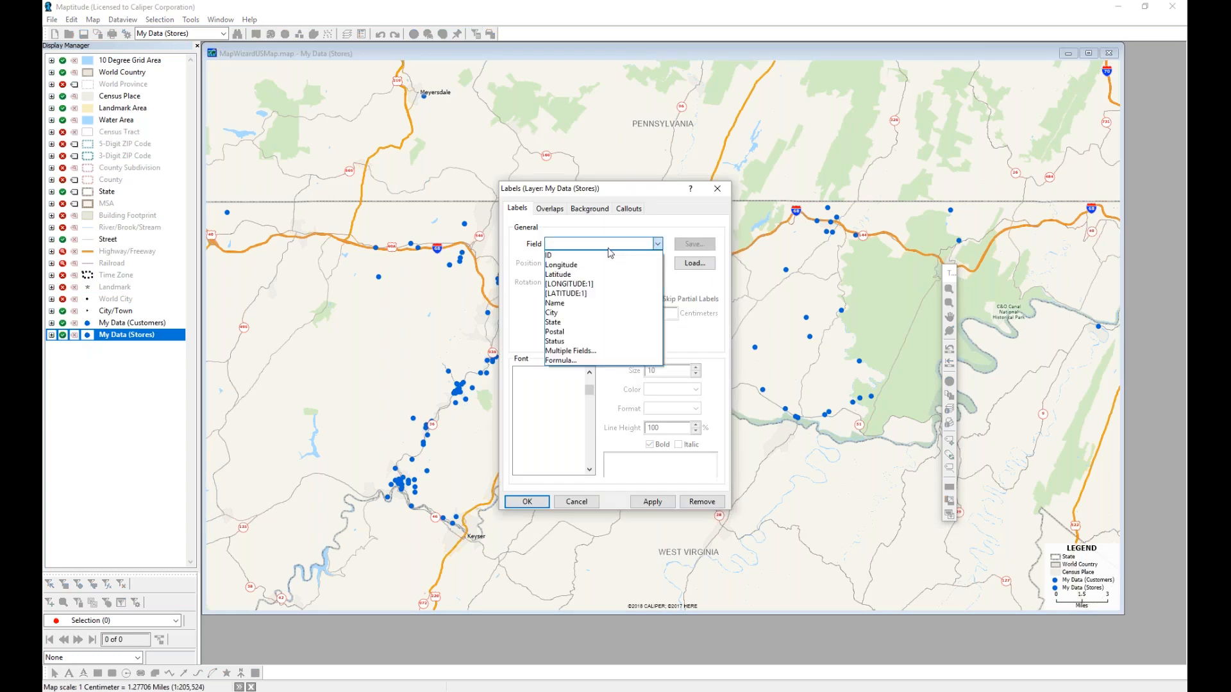
click(603, 303)
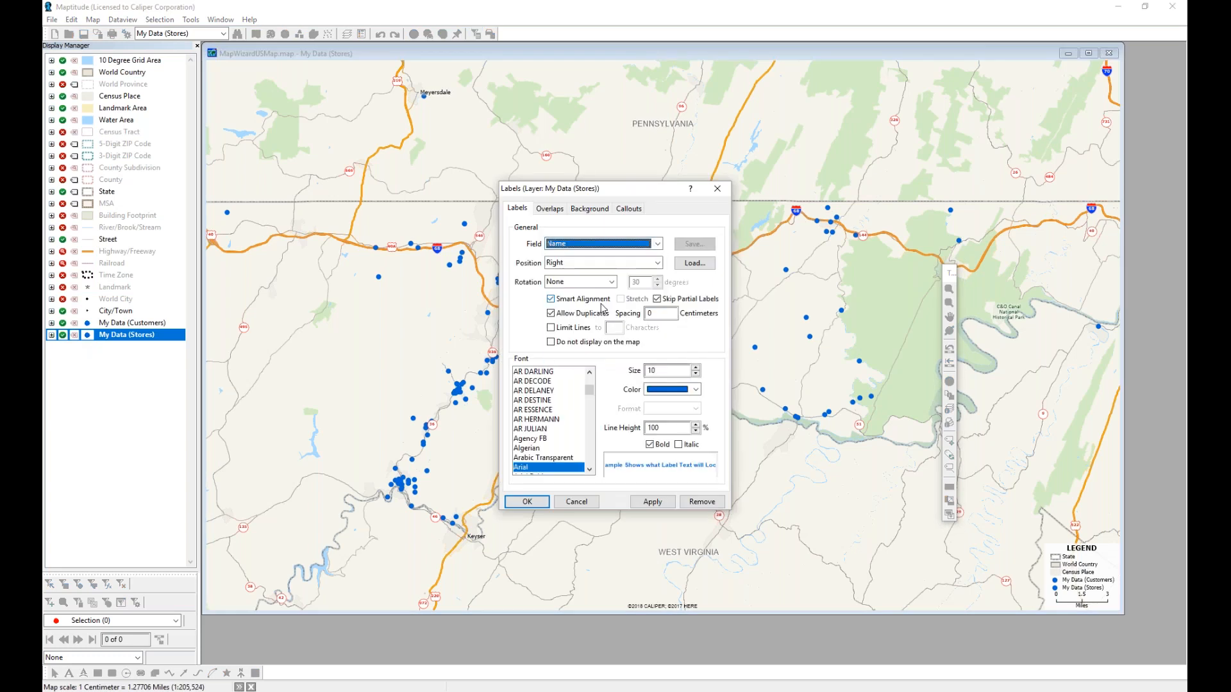
click(695, 389)
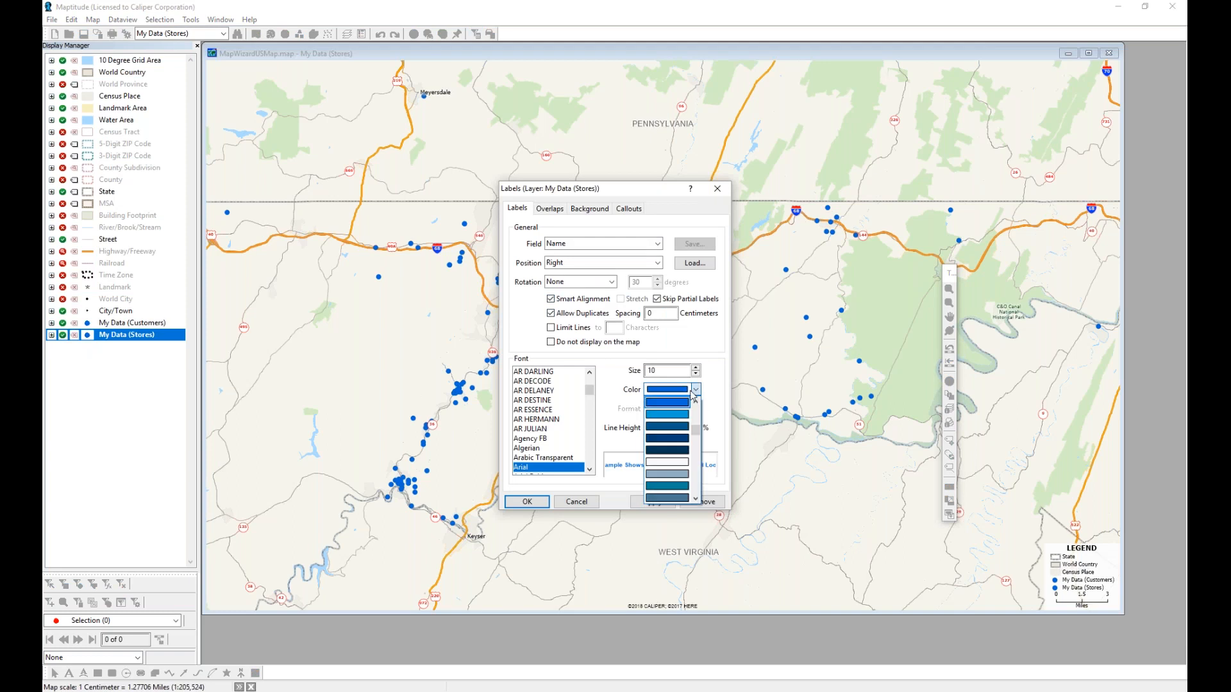
drag(697, 428, 705, 403)
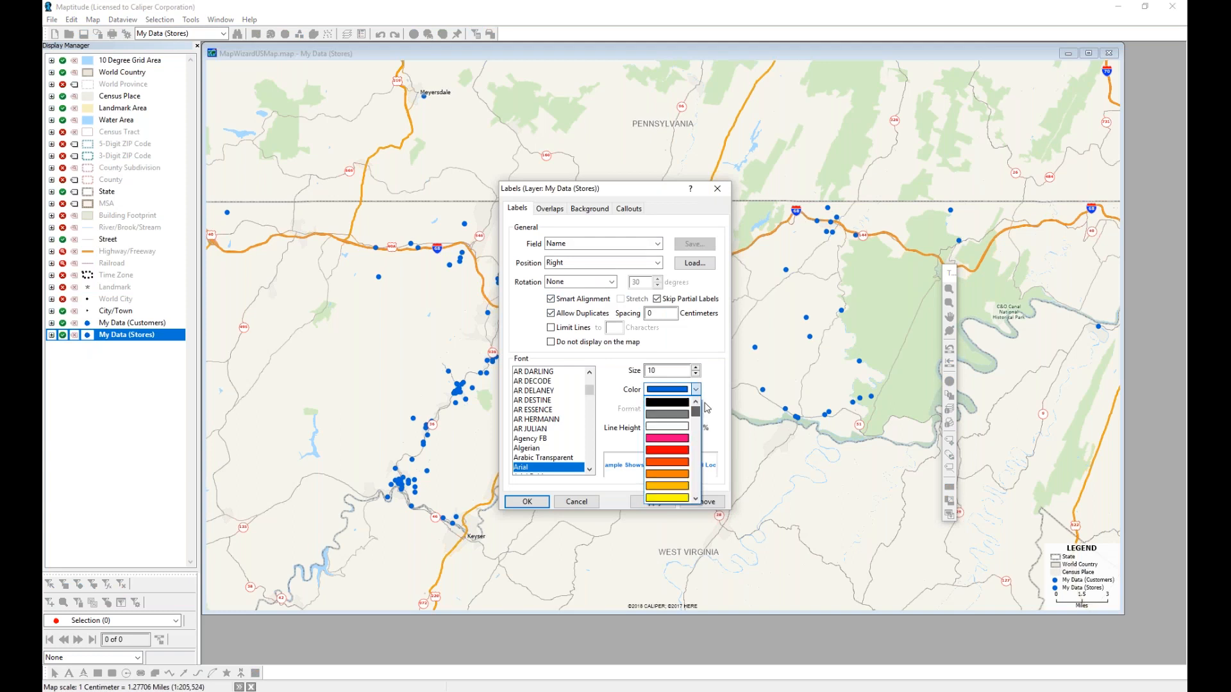
click(666, 462)
click(527, 501)
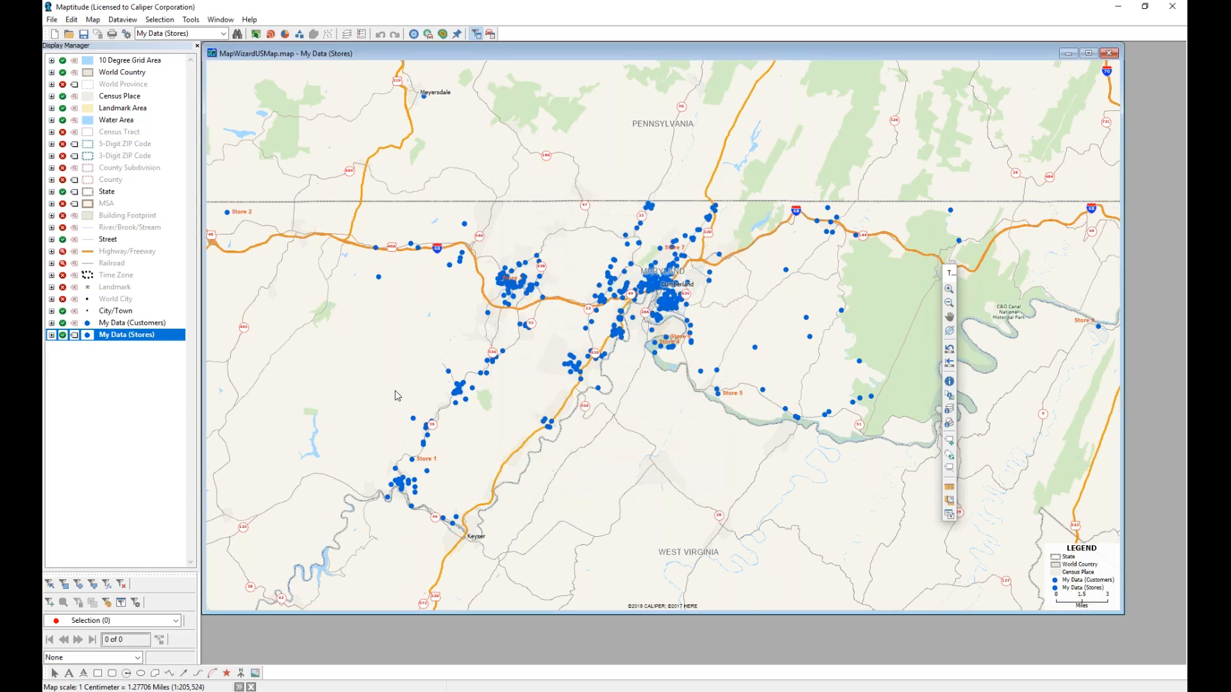
- Style the My Data (Stores) layer with an outlined map-pin icon, size 11, in dark orange
double_click(87, 335)
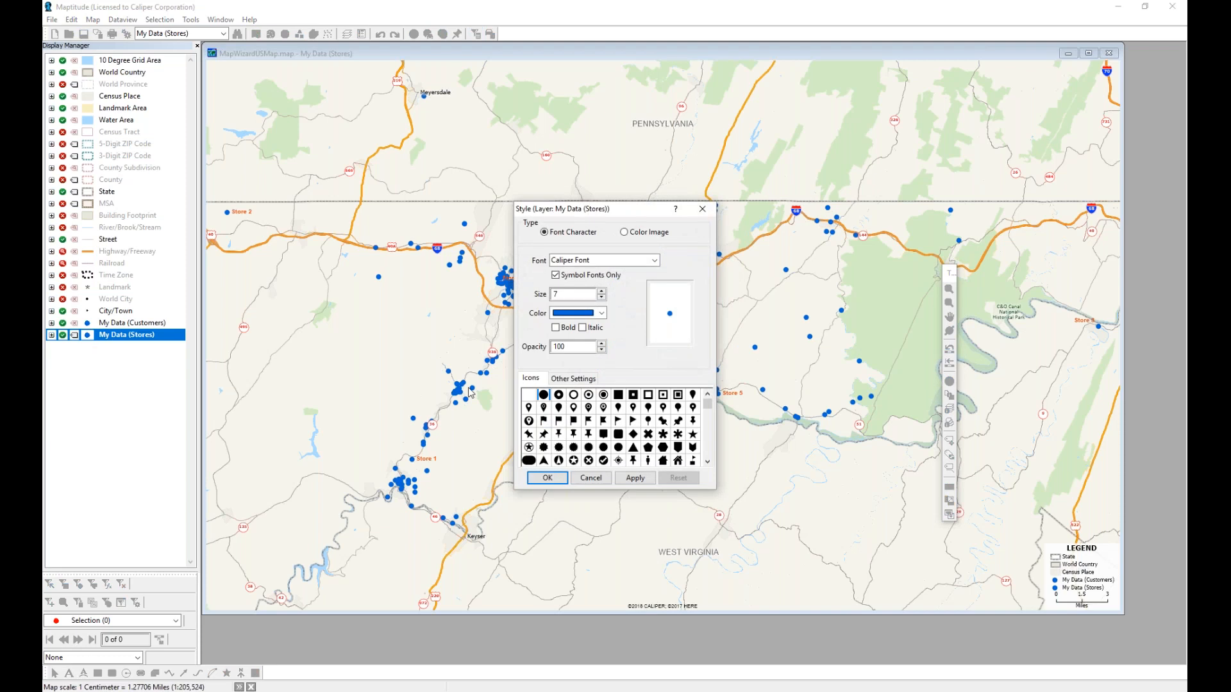
click(574, 408)
click(601, 291)
click(601, 291)
click(601, 291)
click(601, 291)
click(601, 312)
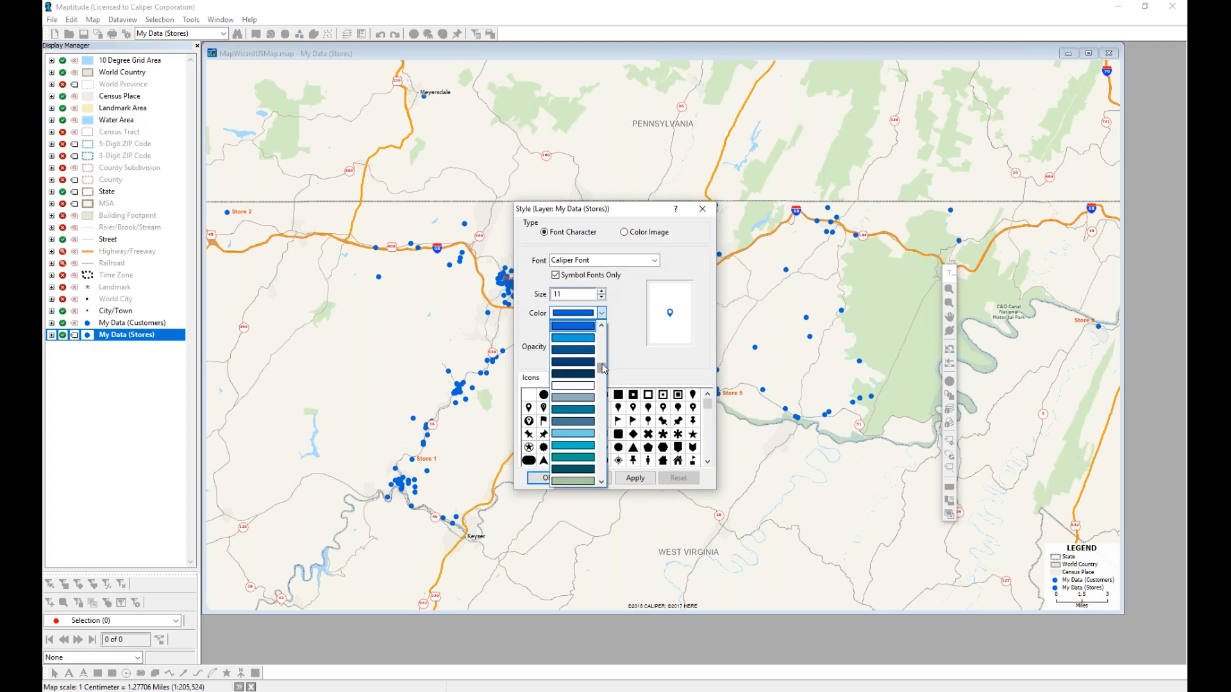
scroll(603, 366, up, 3)
click(577, 385)
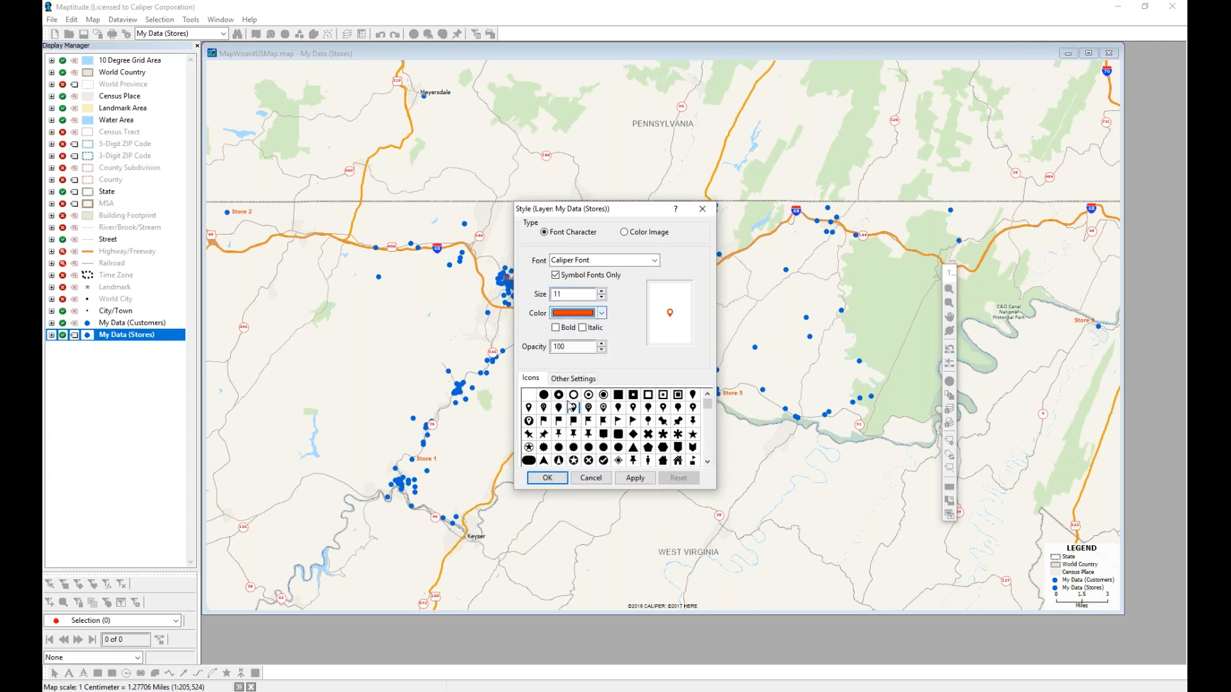
click(547, 477)
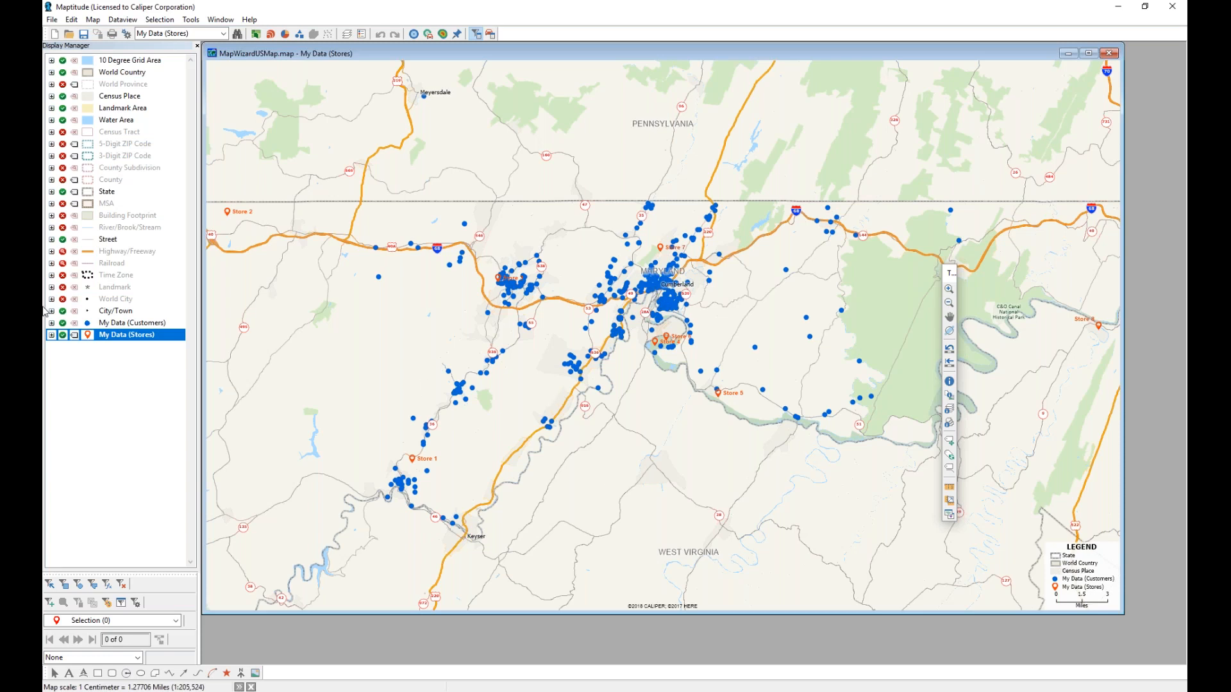
- Examine the data tables of the My Data (Customers) and My Data (Stores) layers, closing each one after viewing
right_click(107, 322)
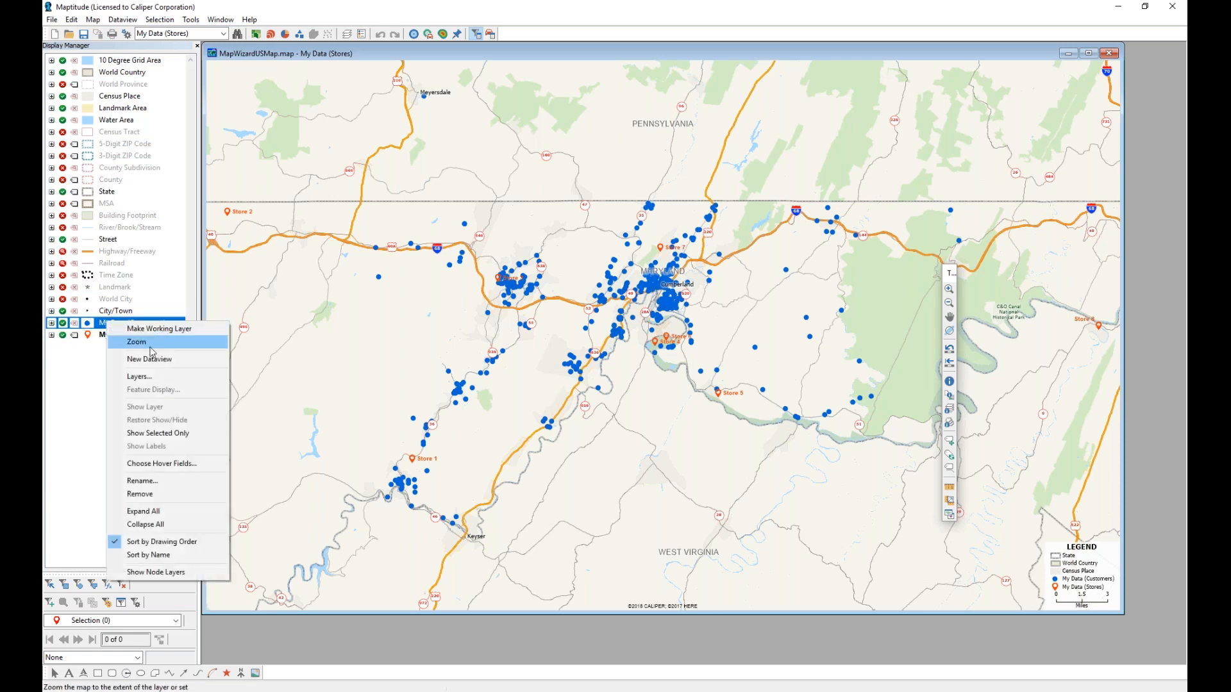
click(149, 359)
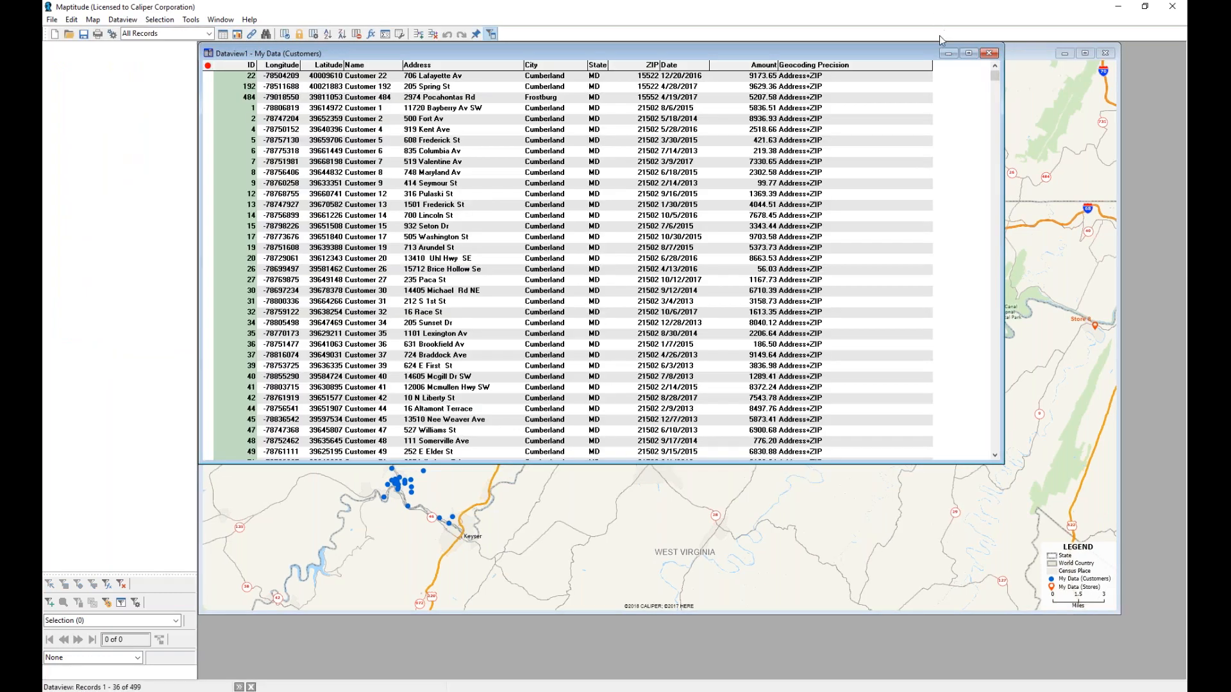
click(989, 53)
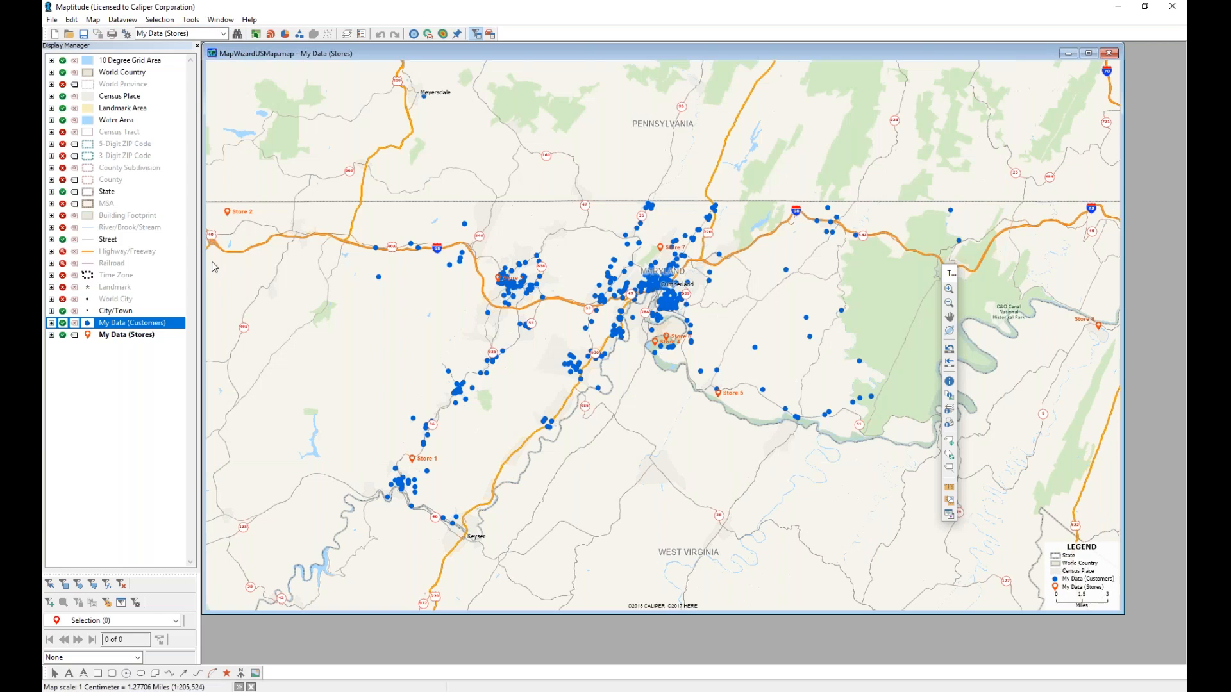
right_click(141, 335)
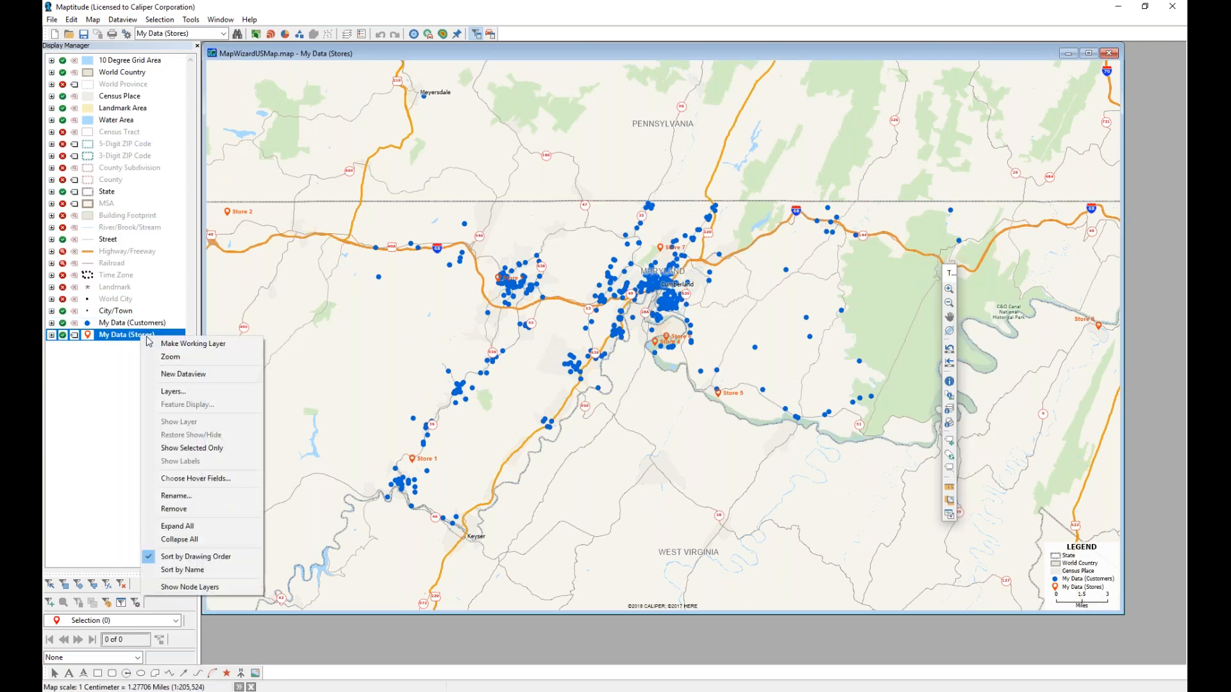
click(176, 375)
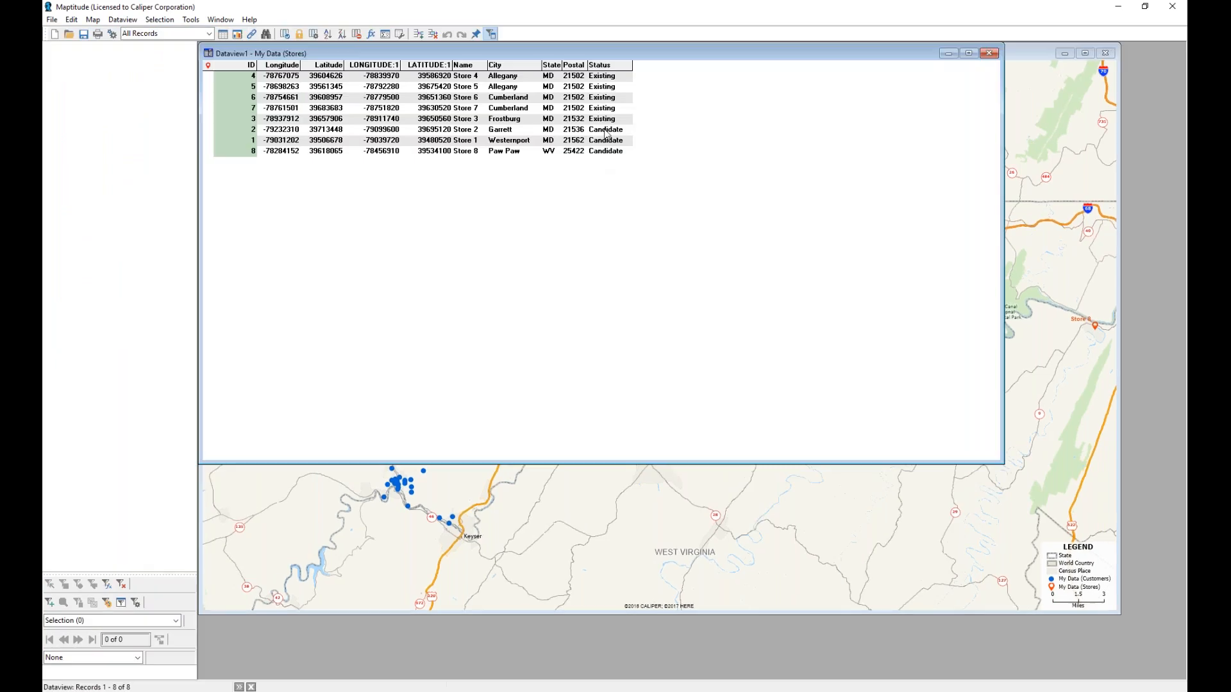
click(989, 52)
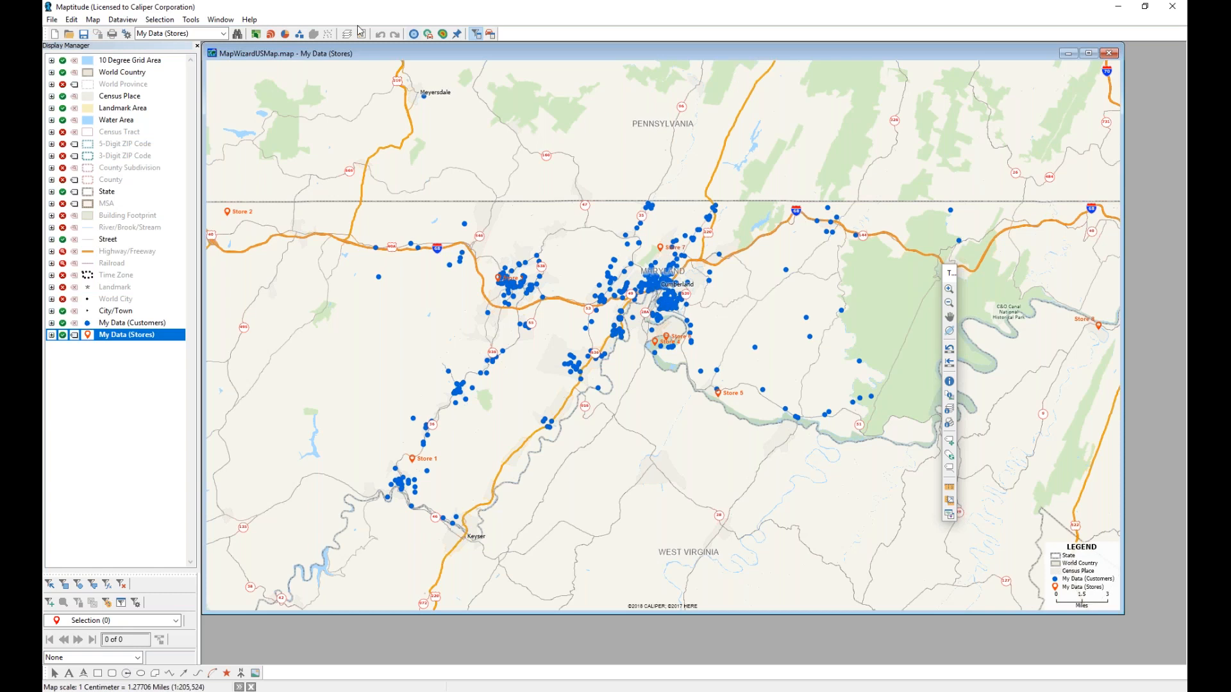
- Create selection sets for the stores from the values of the Status field and expand the layer's list of sets
click(159, 20)
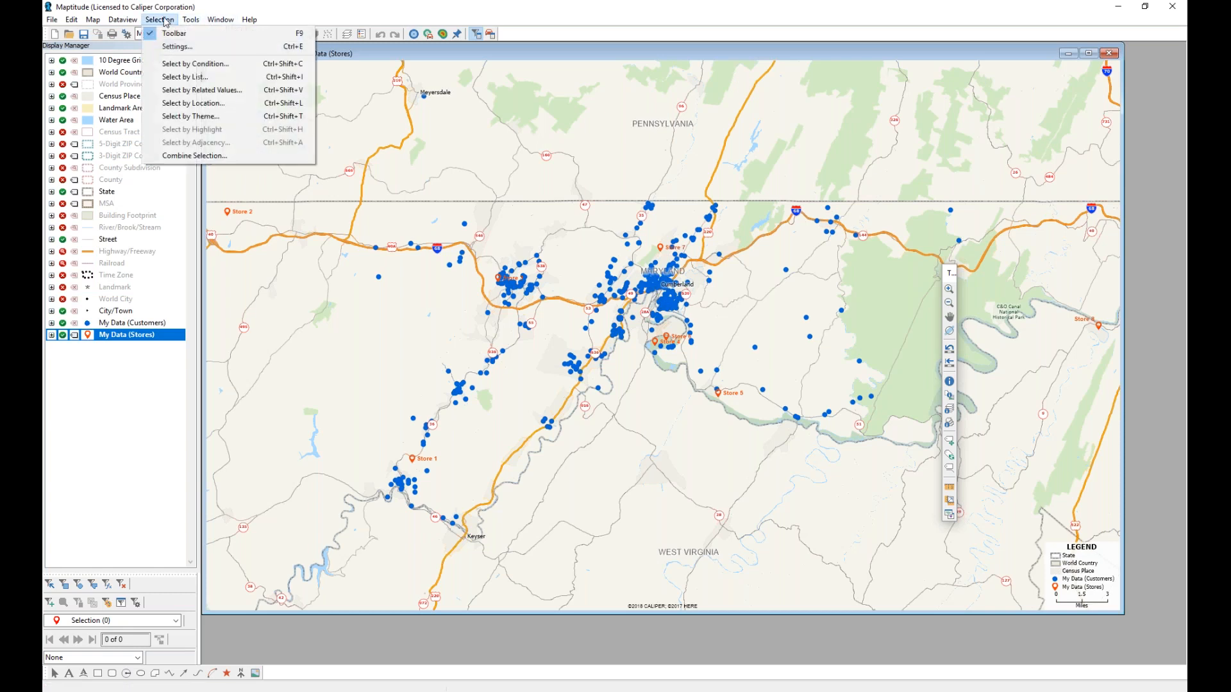
click(185, 76)
click(600, 314)
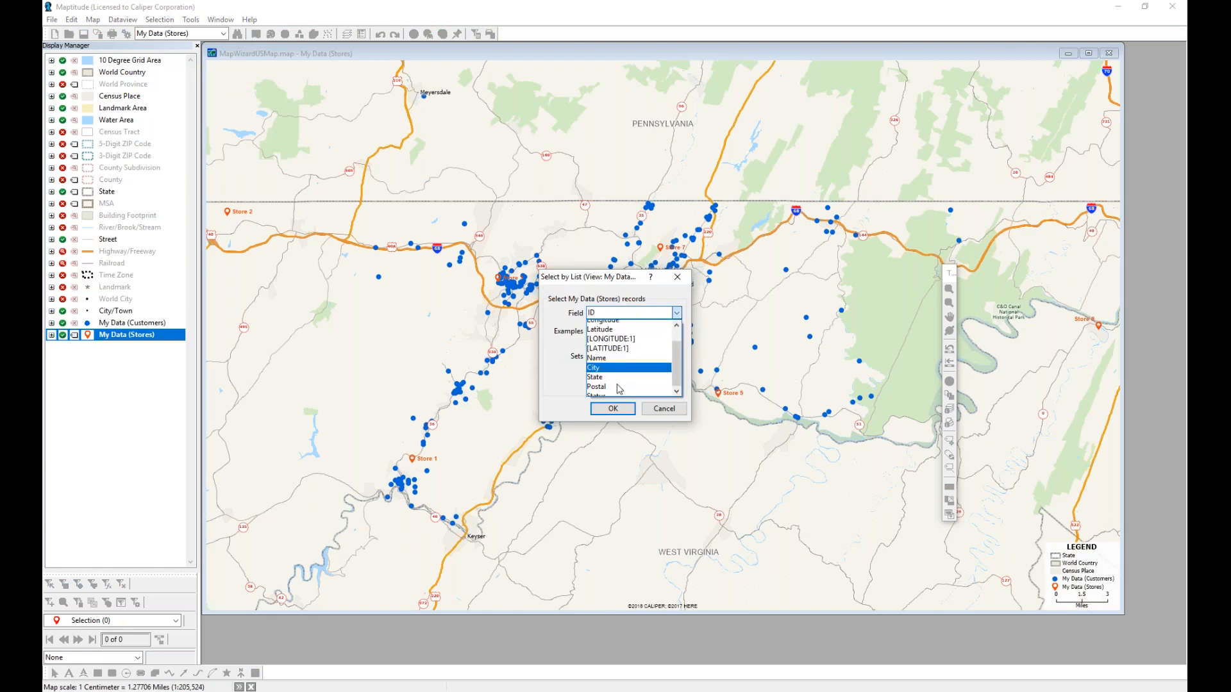
click(630, 392)
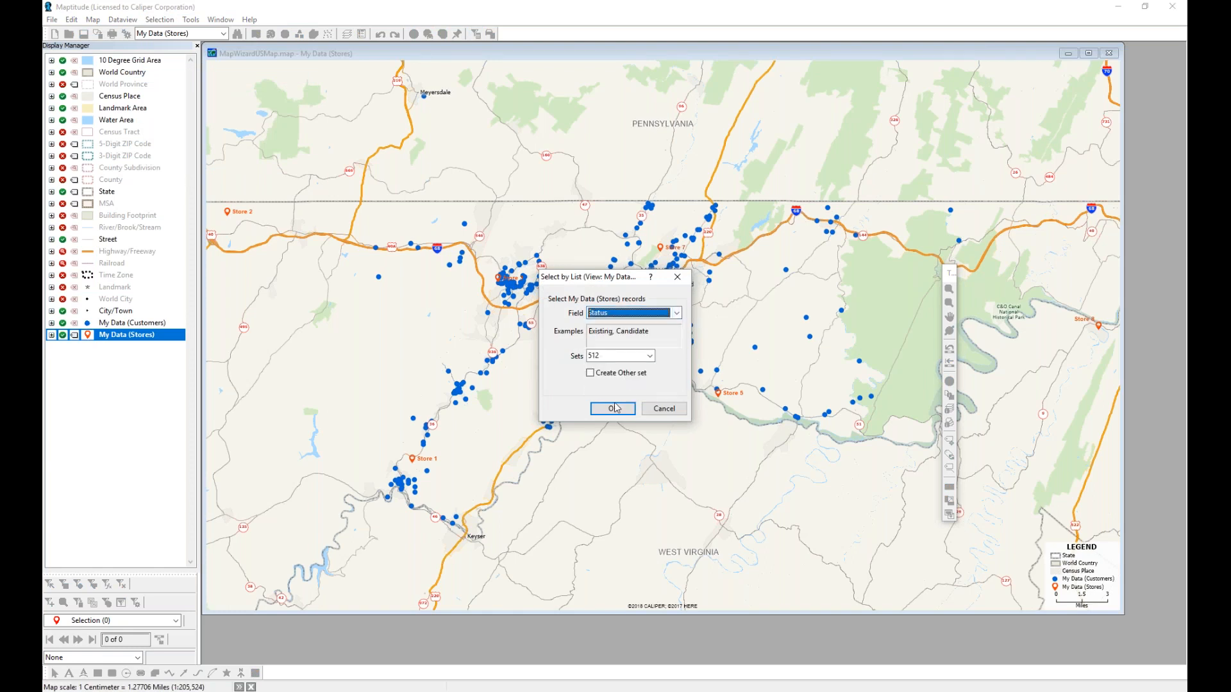
click(613, 408)
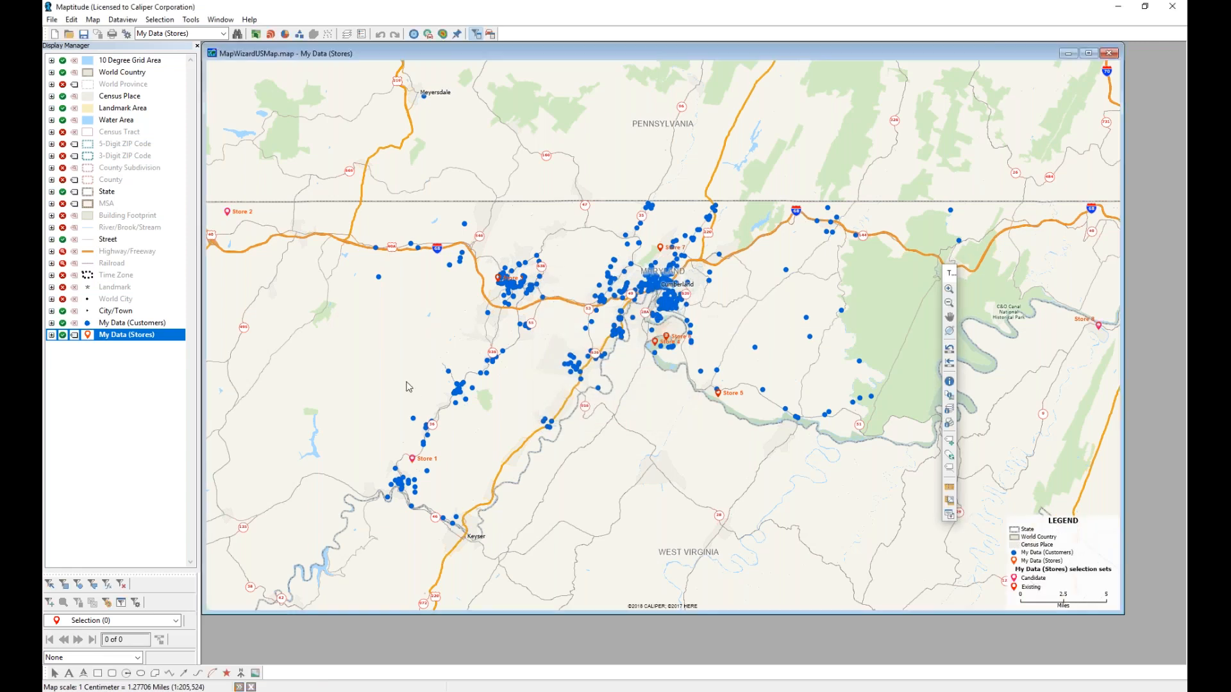
click(51, 334)
click(66, 347)
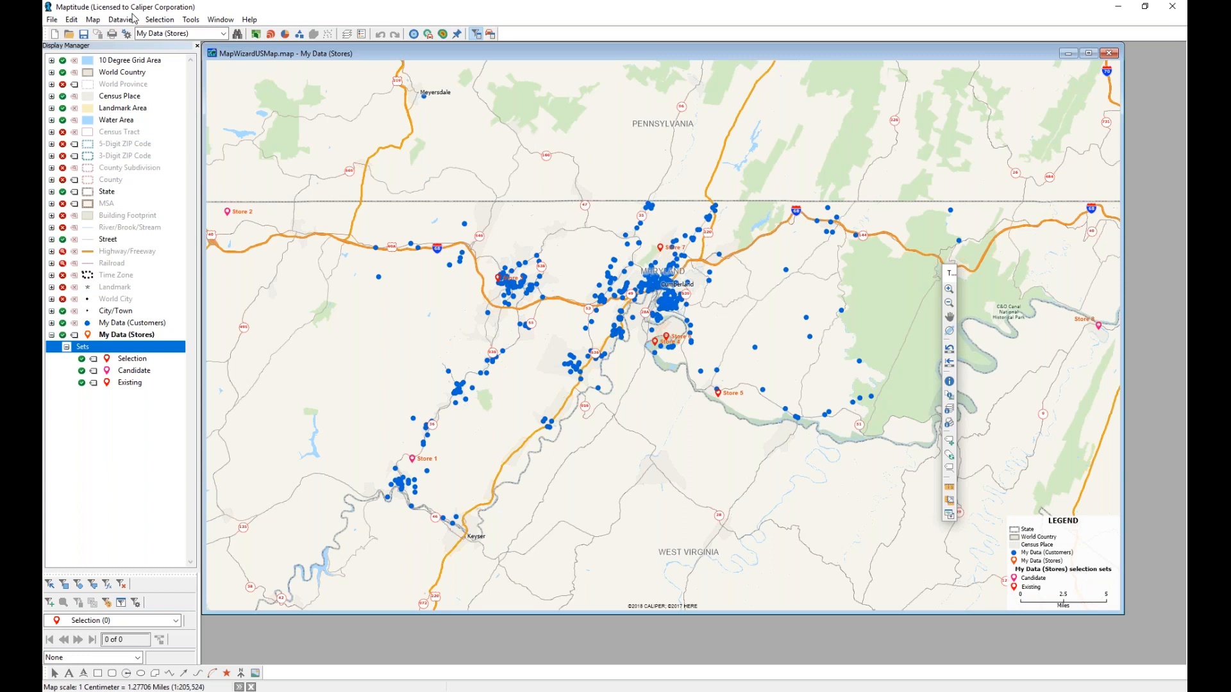
- Add the Customers sheet of Customers.xlsx to the existing map, showing ZIP Code boundaries with the data attached
click(93, 20)
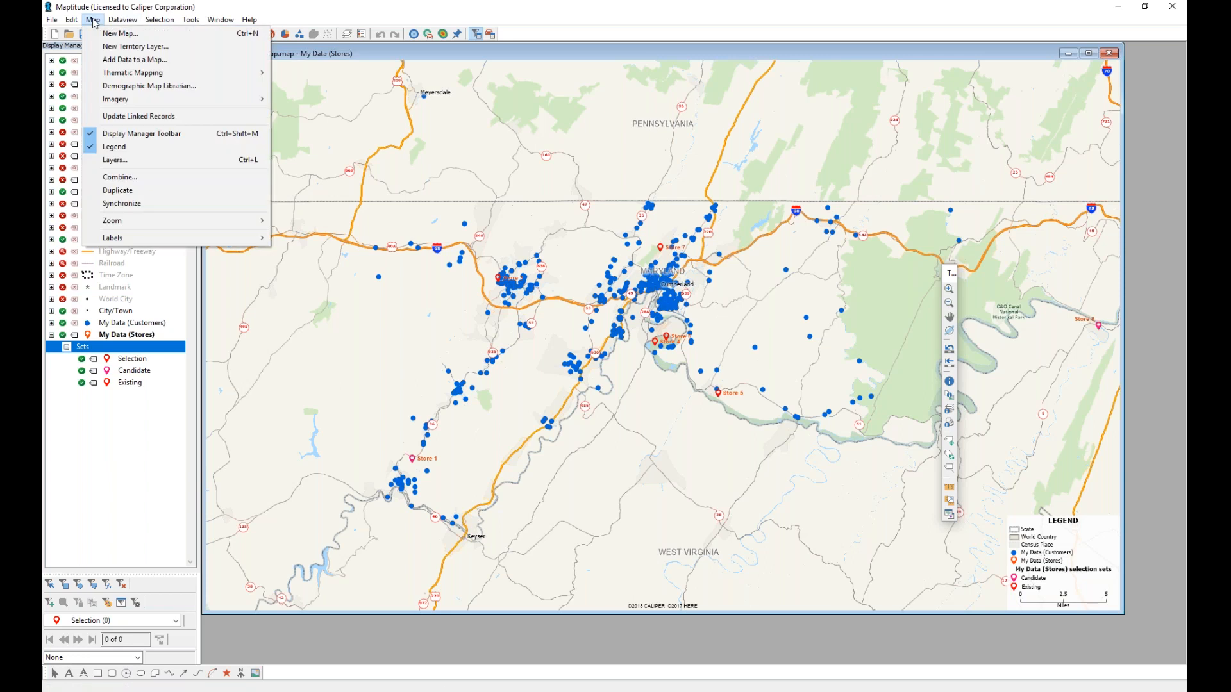
click(133, 60)
click(497, 270)
double_click(497, 270)
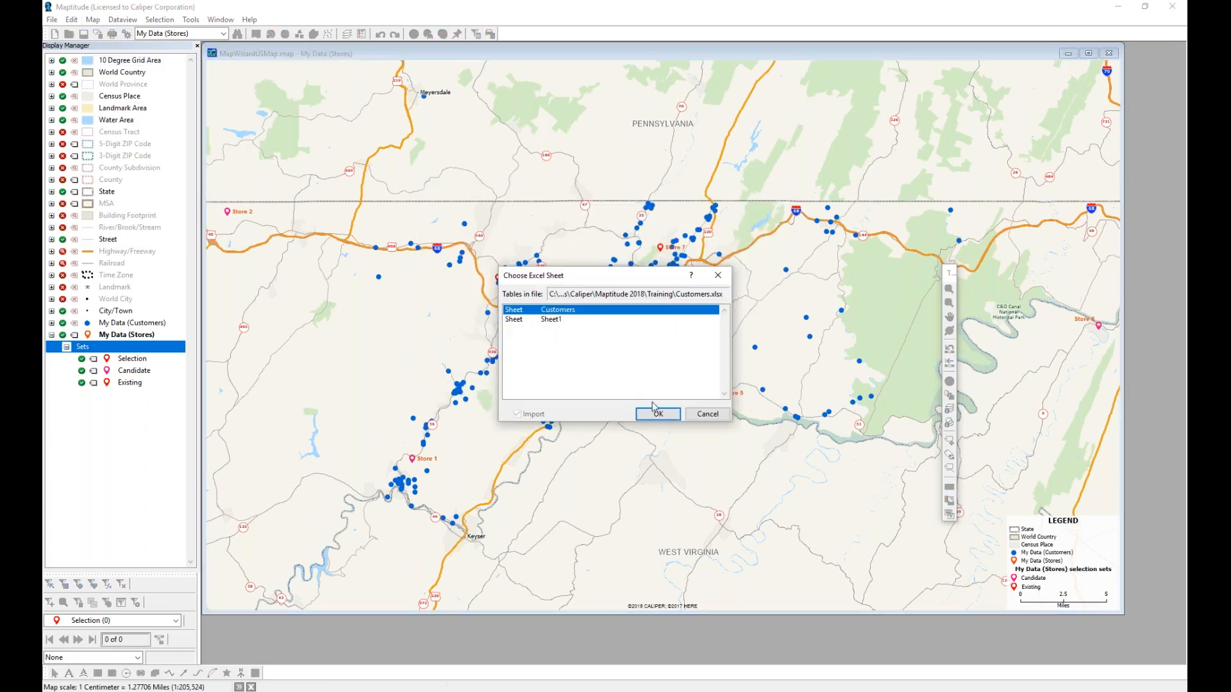
click(658, 414)
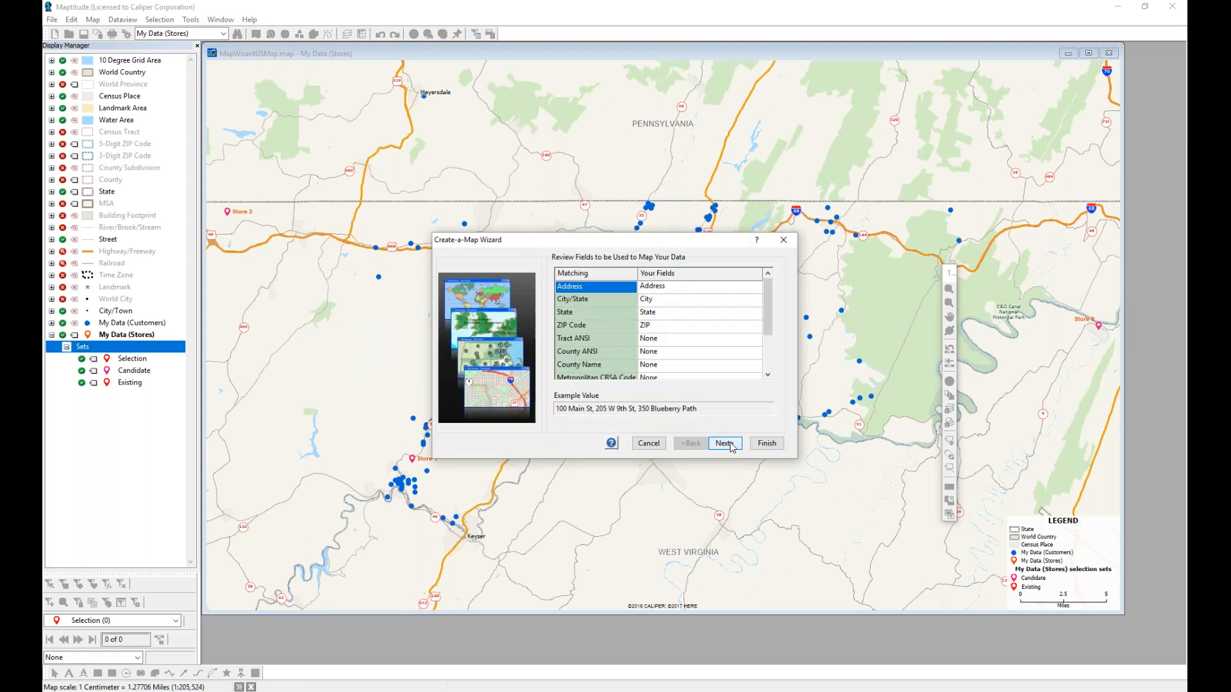
click(724, 443)
click(655, 390)
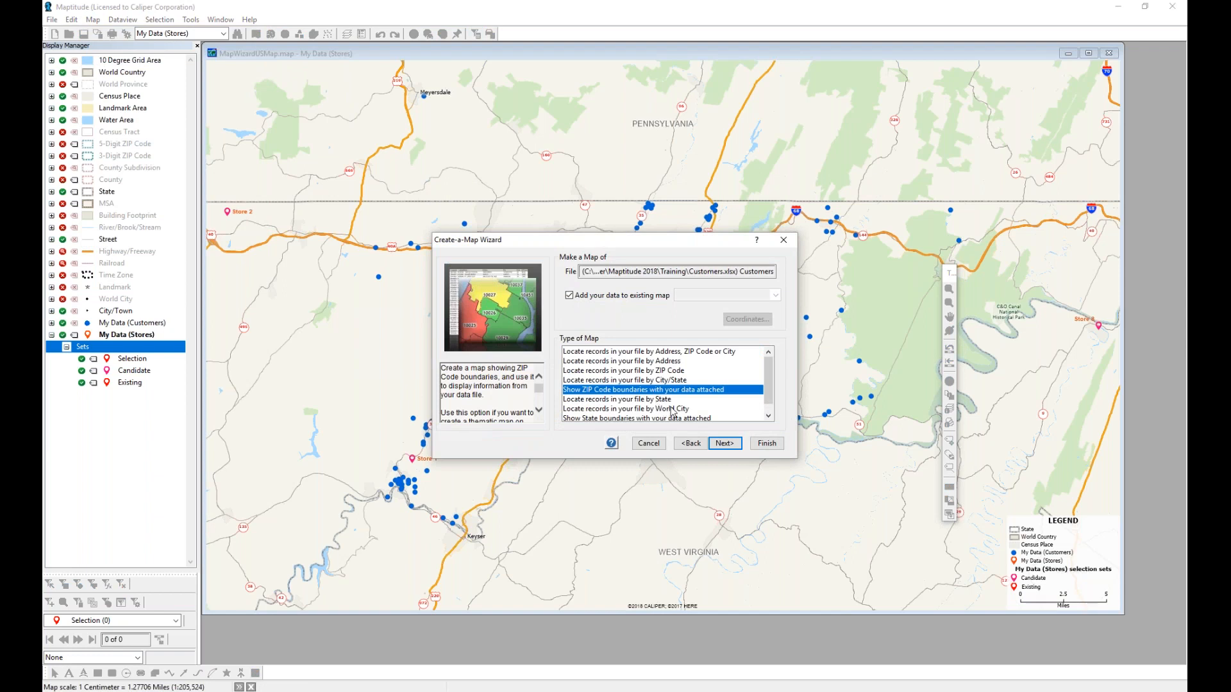
click(726, 444)
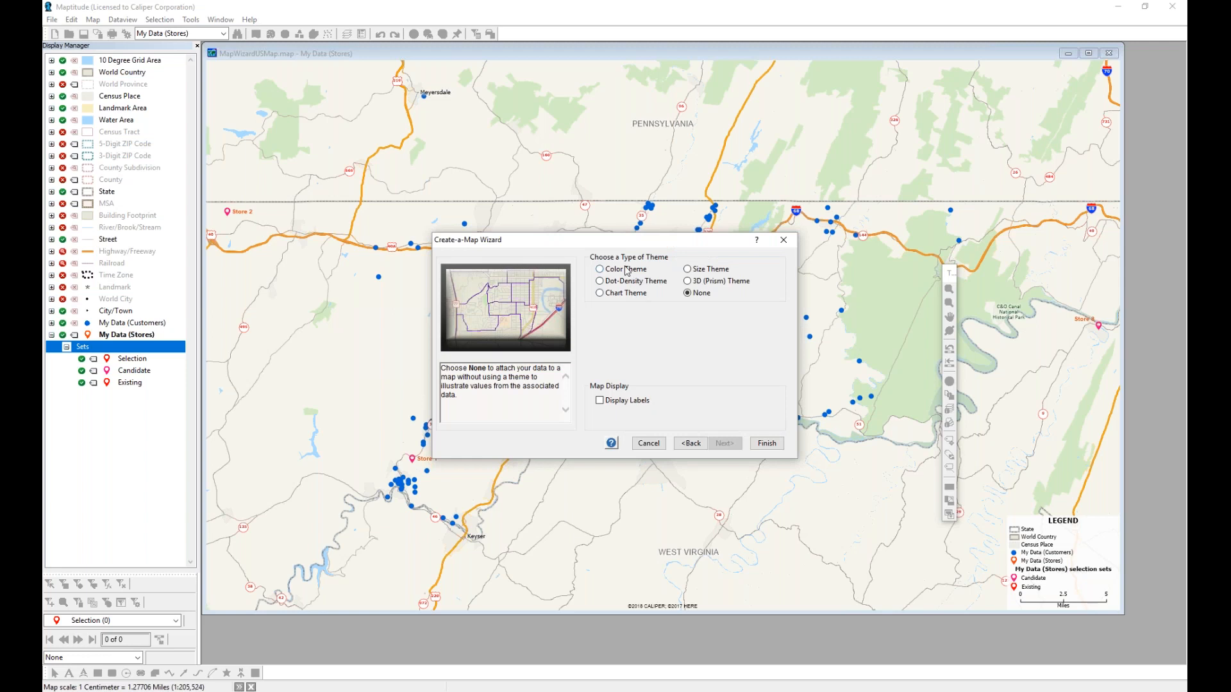
- Use a color theme on the Amount field for the ZIP Code boundaries and finish adding the data
click(626, 269)
click(768, 368)
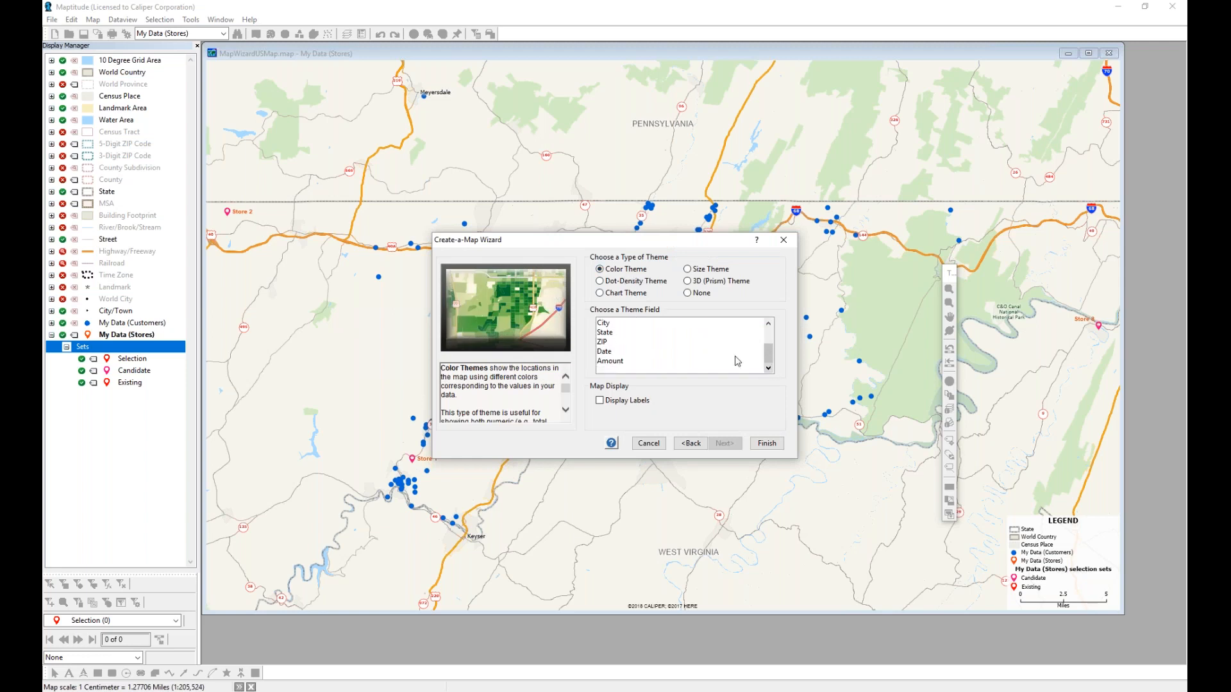
click(624, 363)
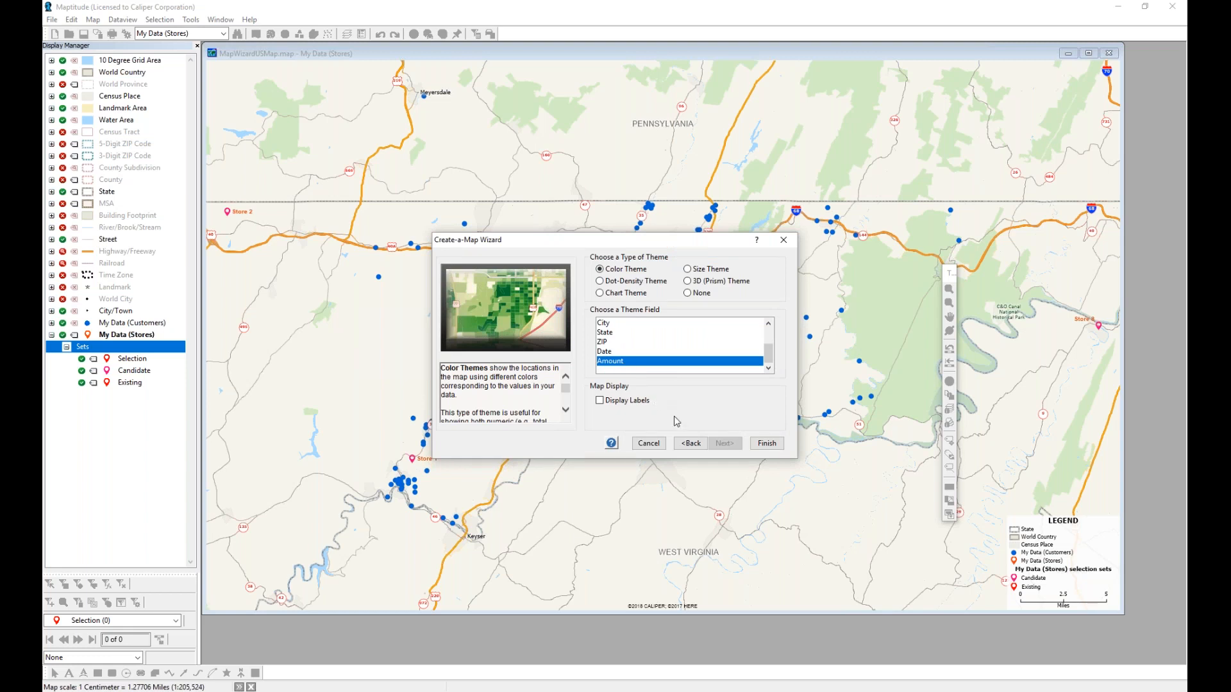
click(767, 443)
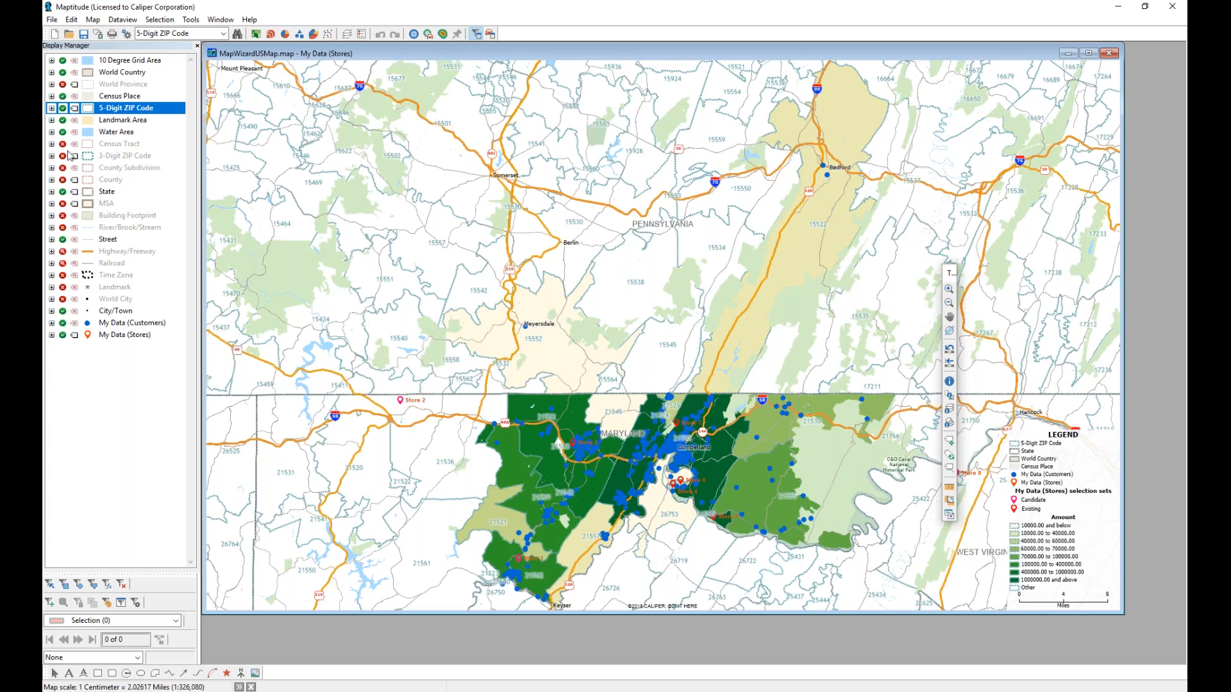
- Hide the Landmark Area and Water Area layers
click(66, 123)
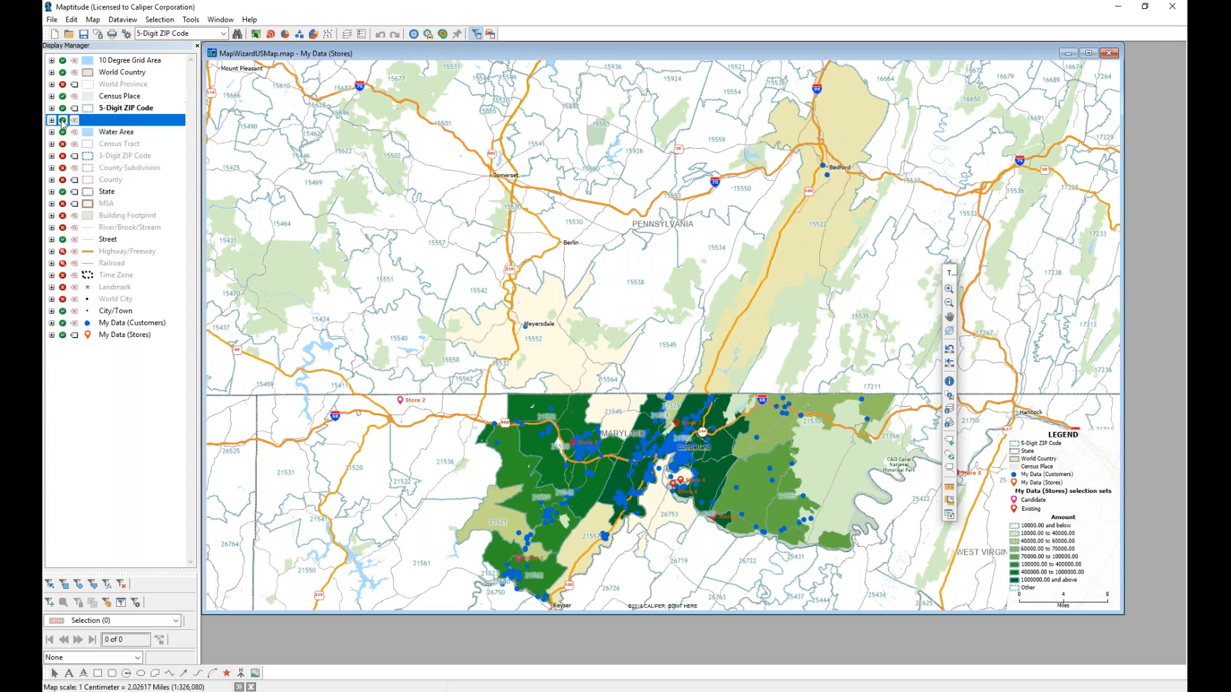
click(64, 132)
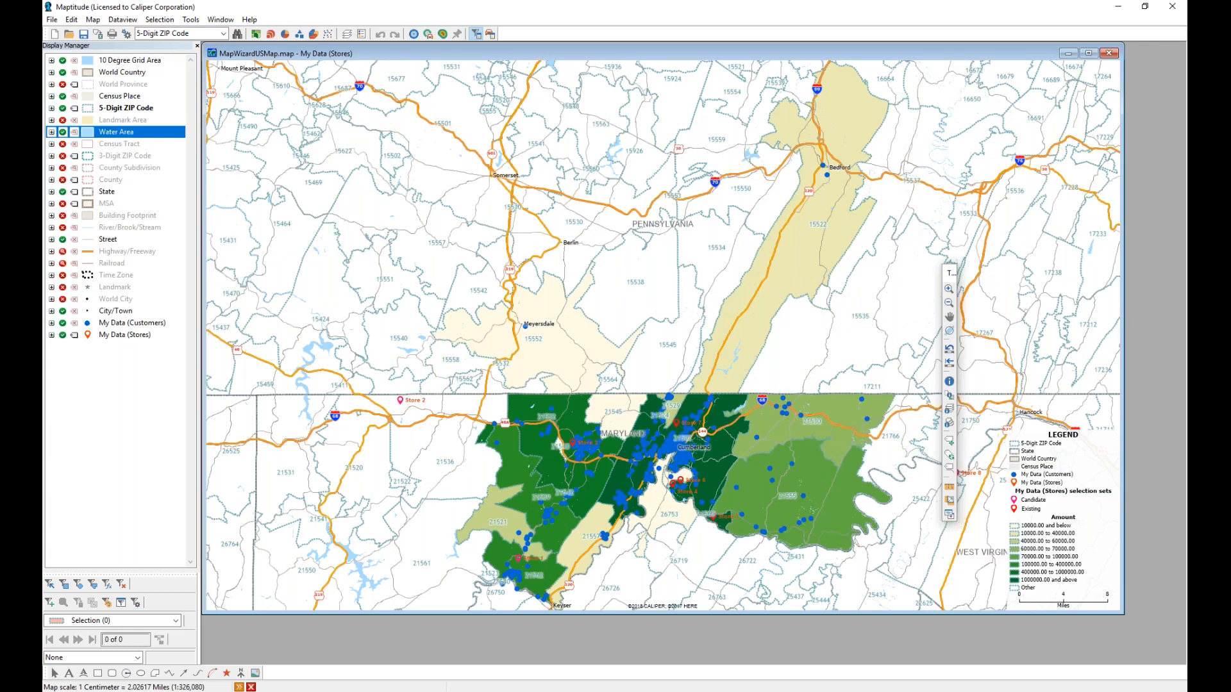
click(62, 132)
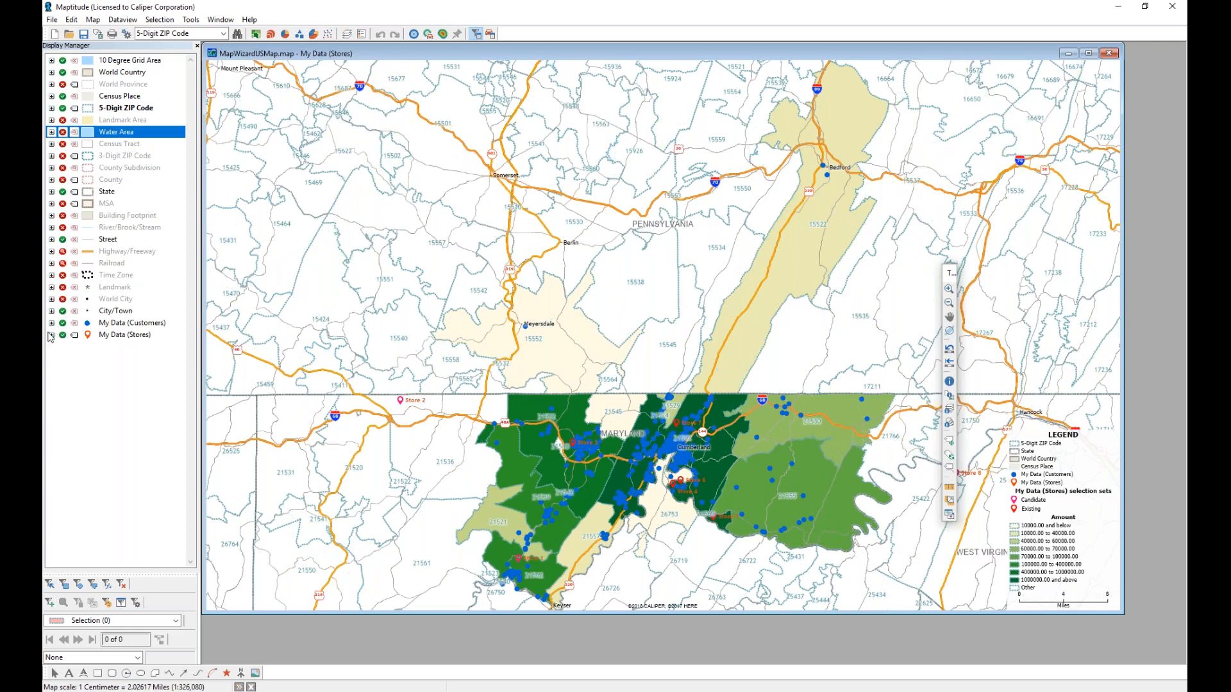
- Change the color set of the 5-Digit ZIP Code layer's Amount theme to an orange-to-green range
click(51, 108)
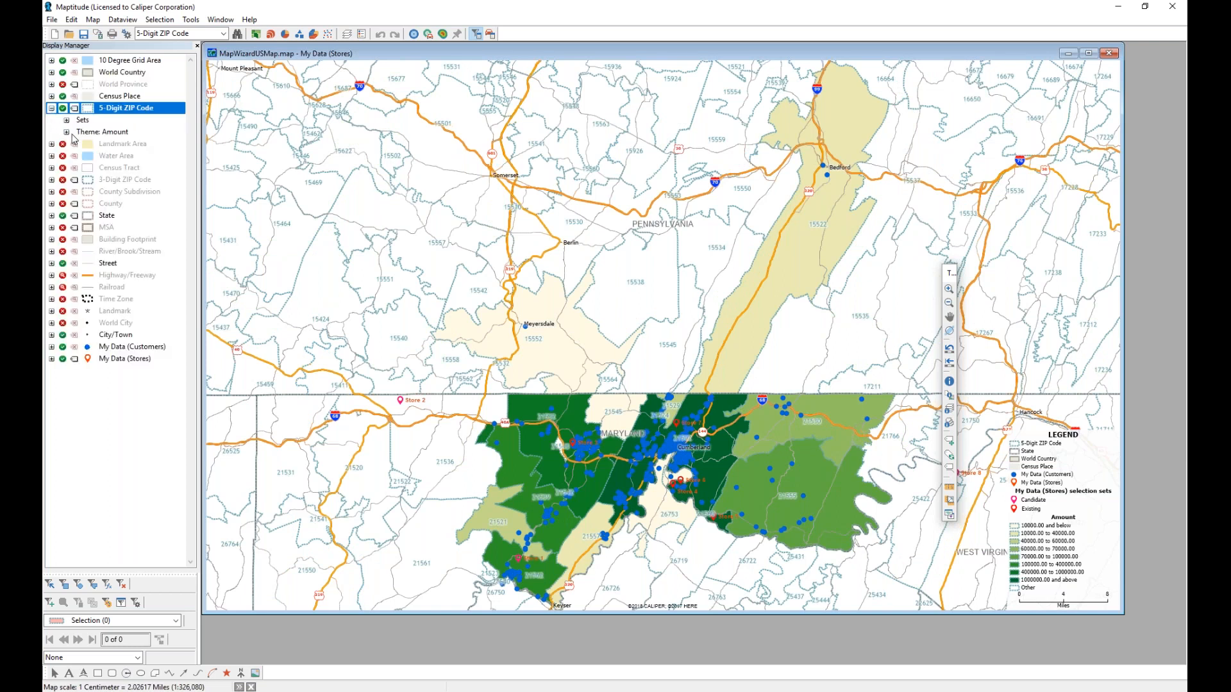
click(107, 135)
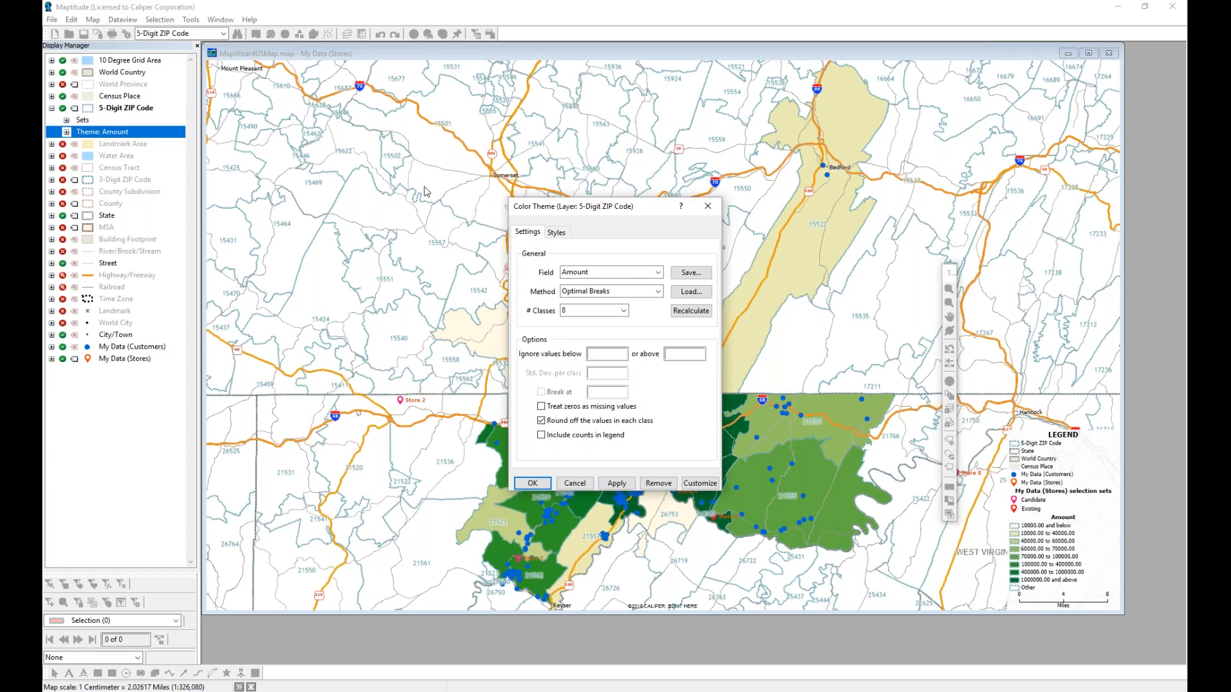
click(562, 235)
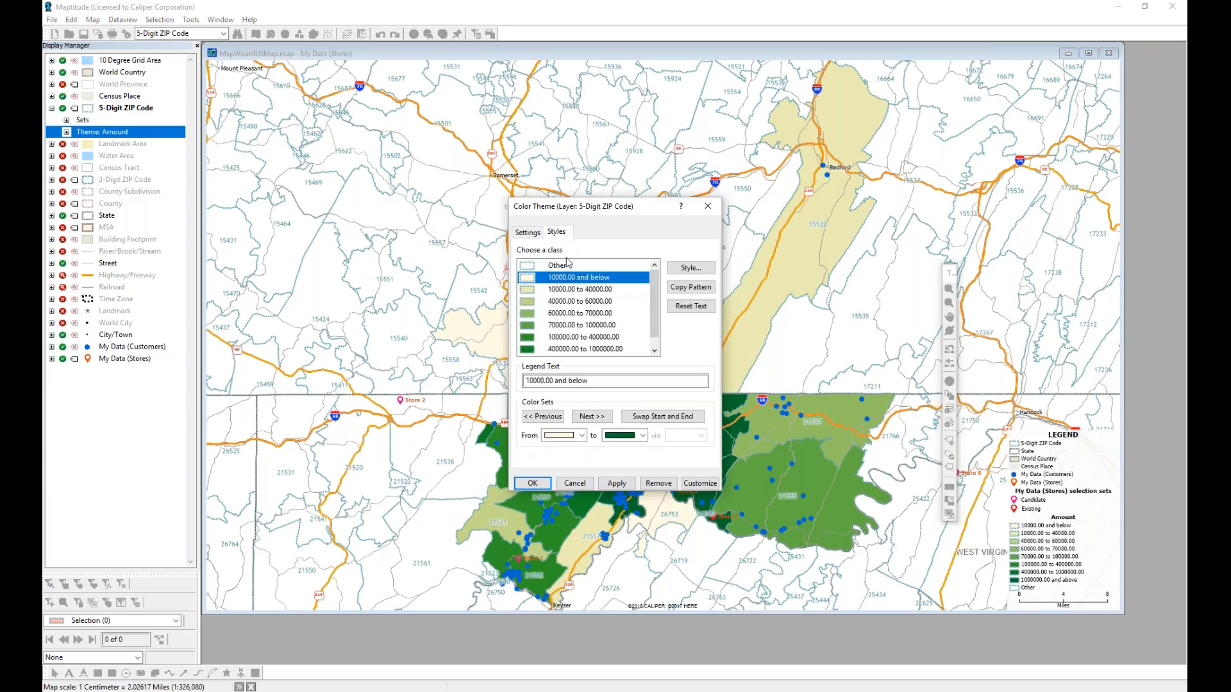
click(602, 420)
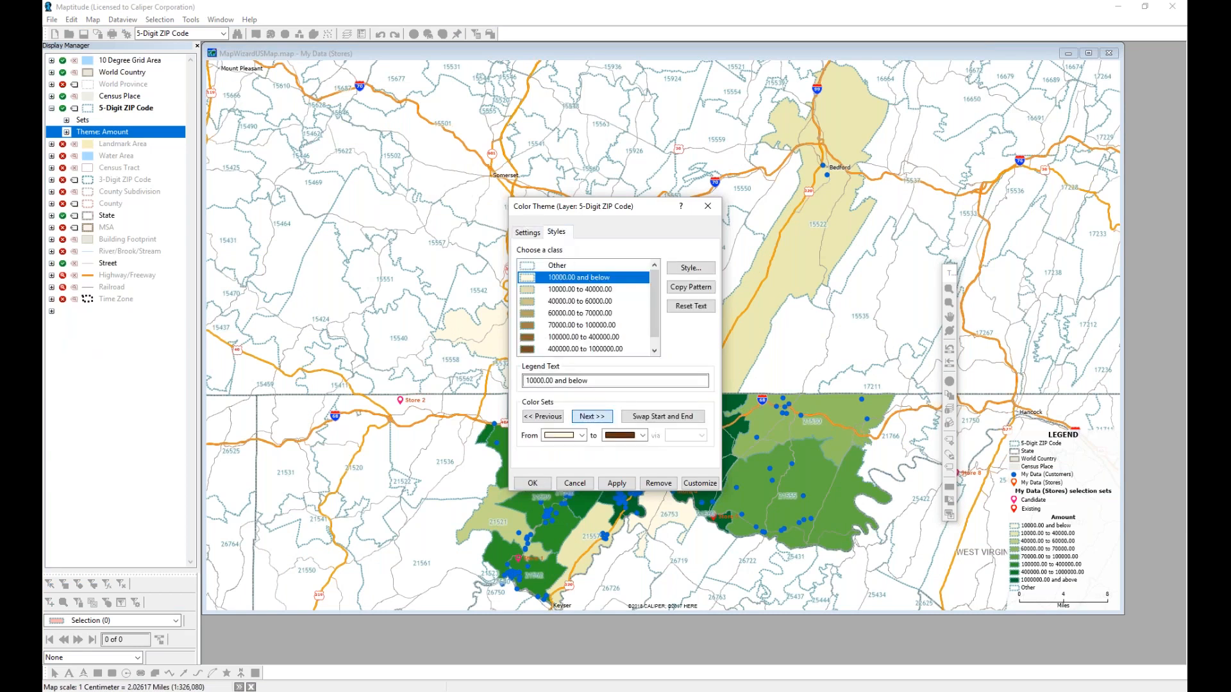
click(602, 420)
click(596, 420)
click(543, 418)
click(544, 418)
click(544, 418)
click(544, 418)
click(543, 418)
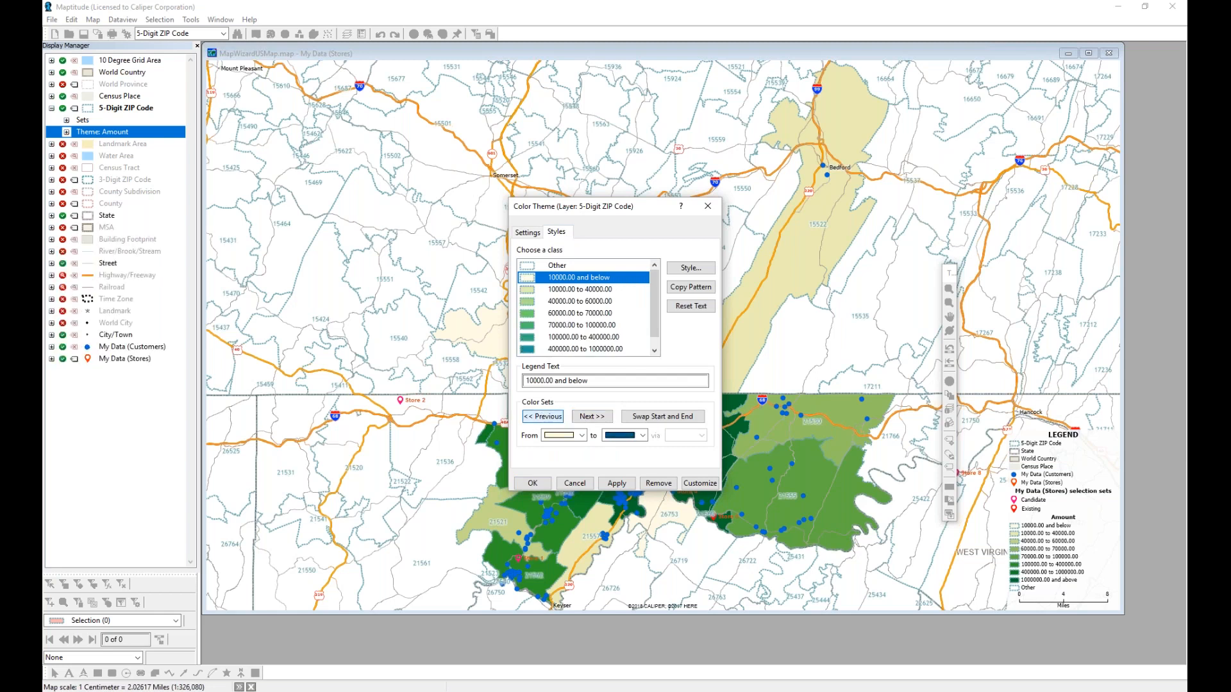
click(543, 418)
click(543, 418)
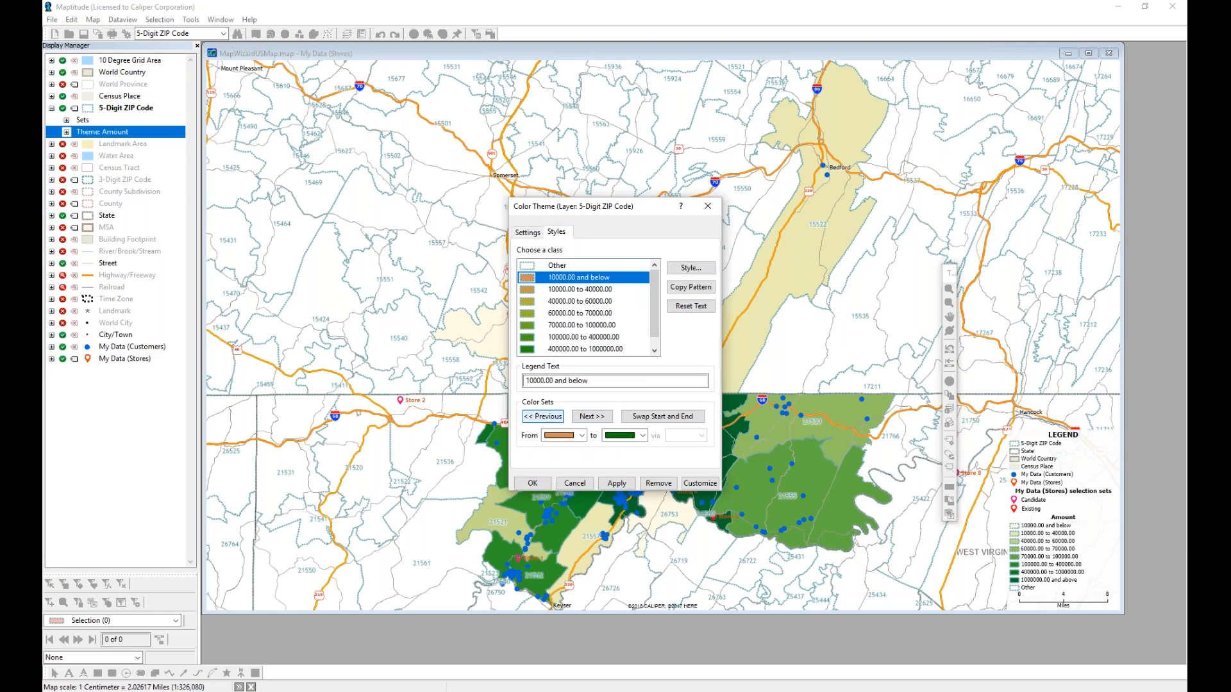
- Set the fill opacity of the Amount theme's "10000.00 and below" class to 60 and accept the theme changes
click(691, 268)
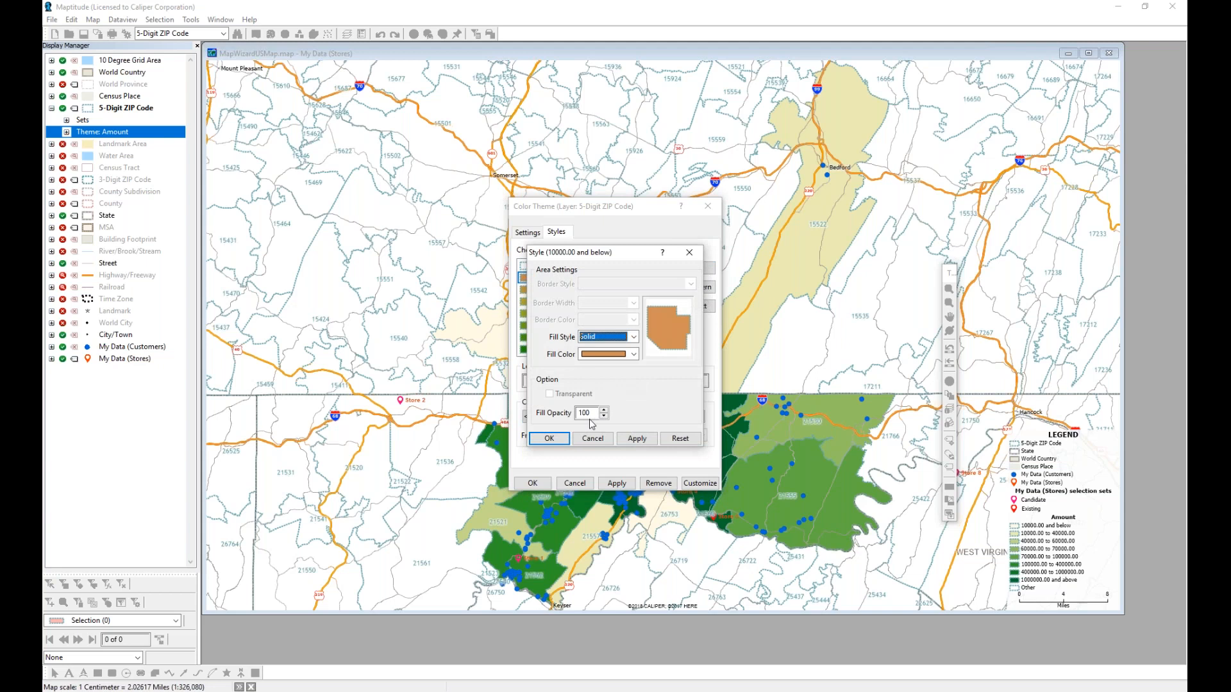
drag(593, 413, 560, 415)
text(60)
click(553, 438)
click(533, 483)
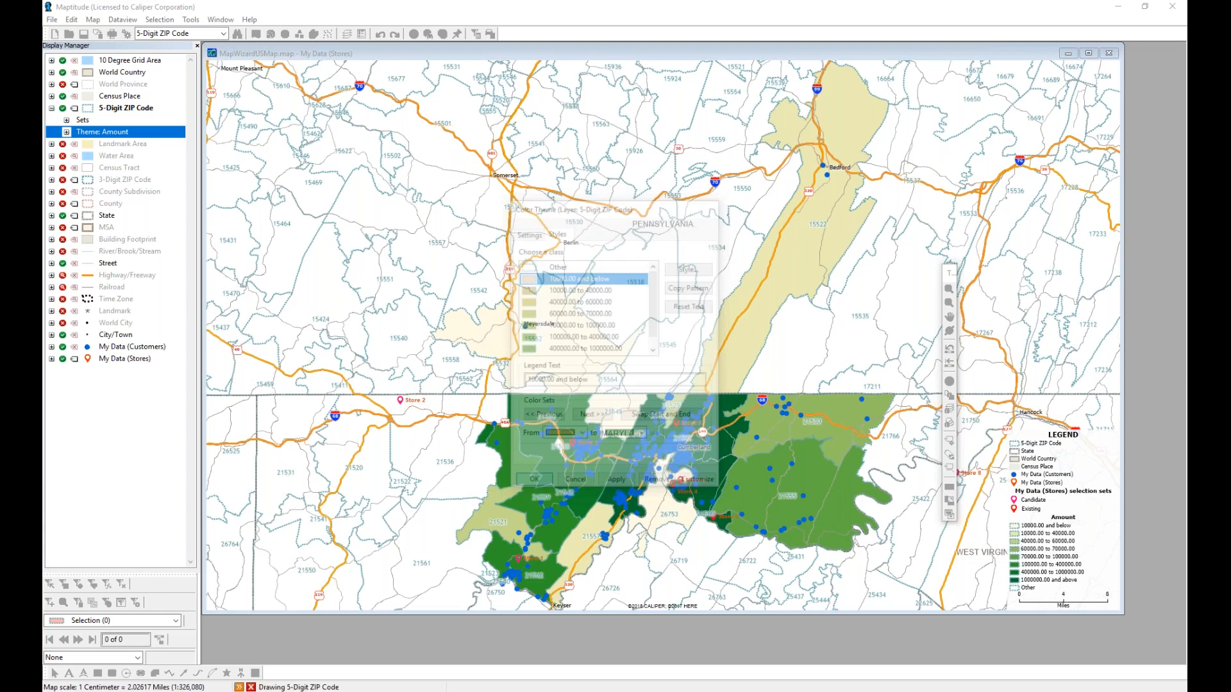
- Copy the fill pattern of the "10000.00 and below" class to the other classes of the Amount theme
double_click(140, 132)
click(556, 234)
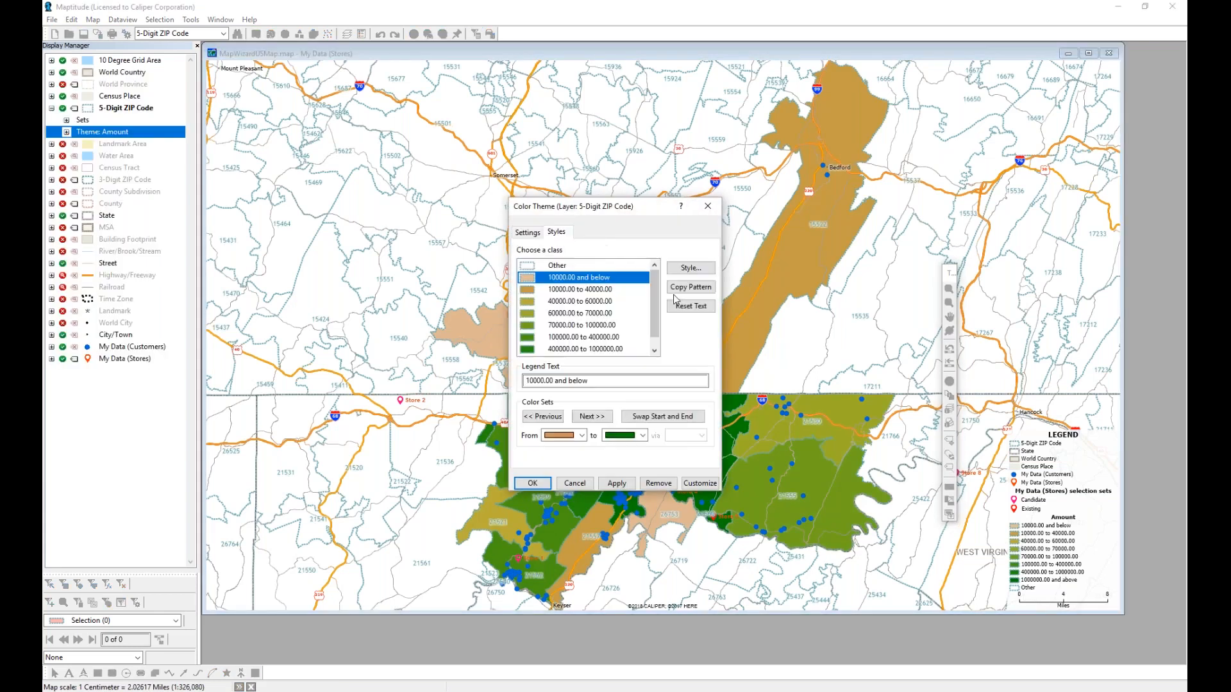
click(539, 483)
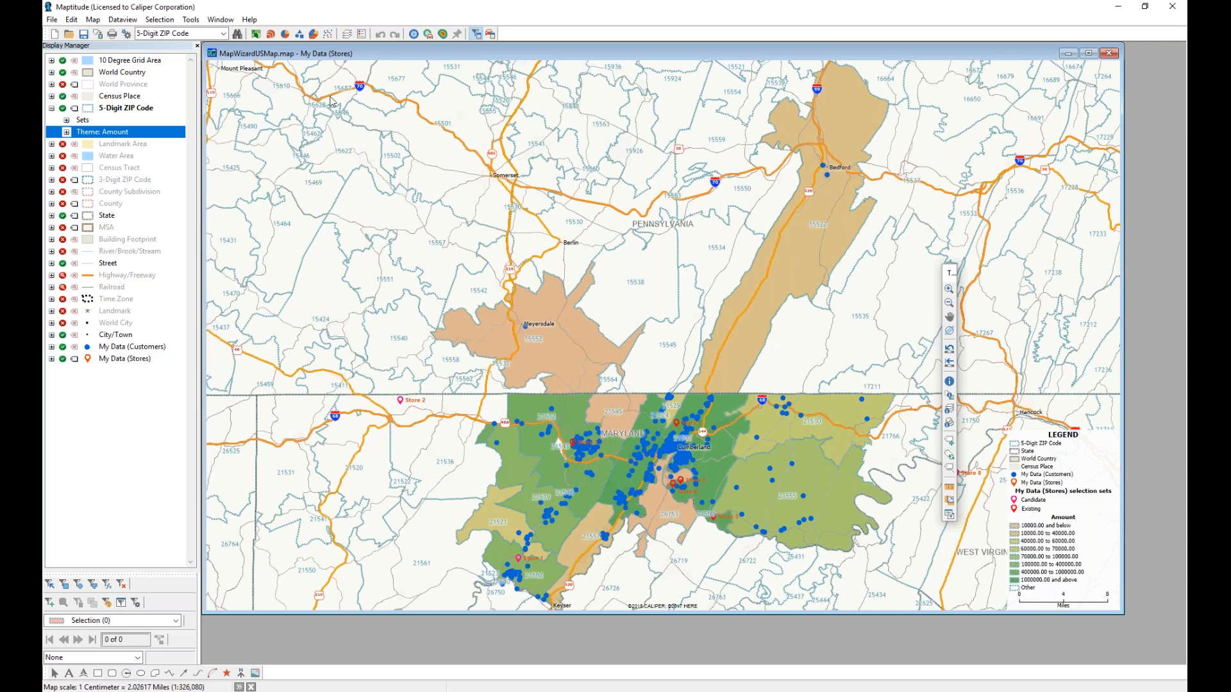
- Create separate 10-minute drive-time rings around the Existing set of My Data (Stores), with ring names from the Name field
click(428, 34)
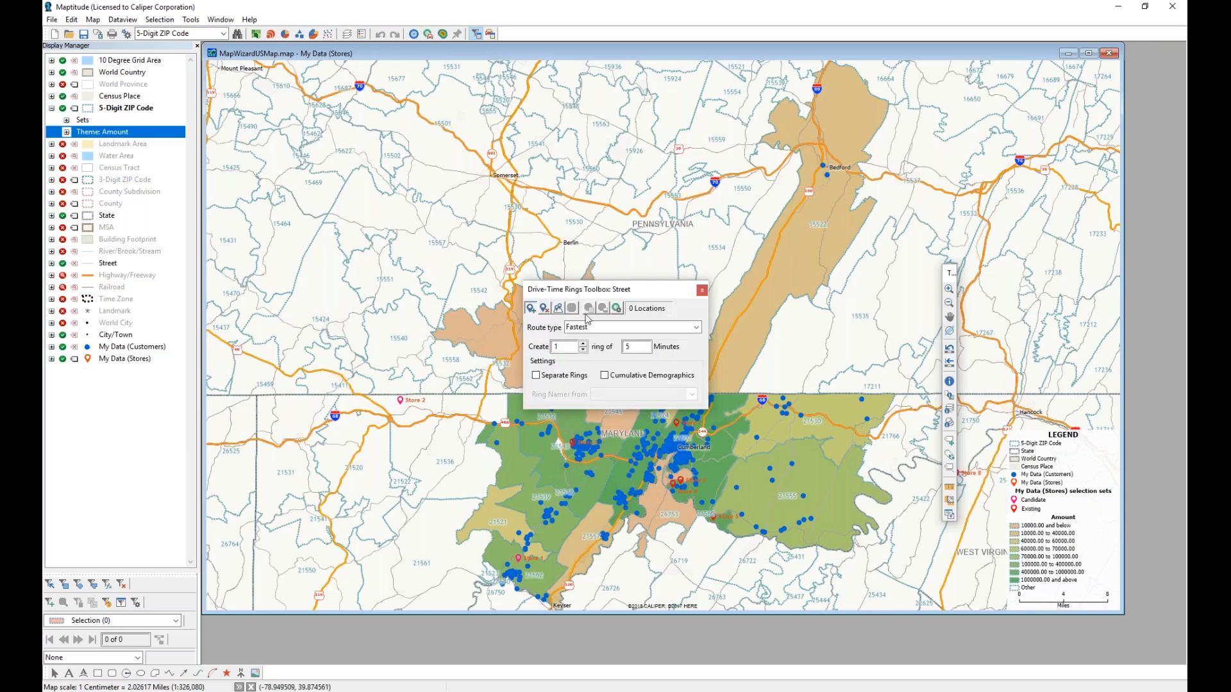
click(559, 308)
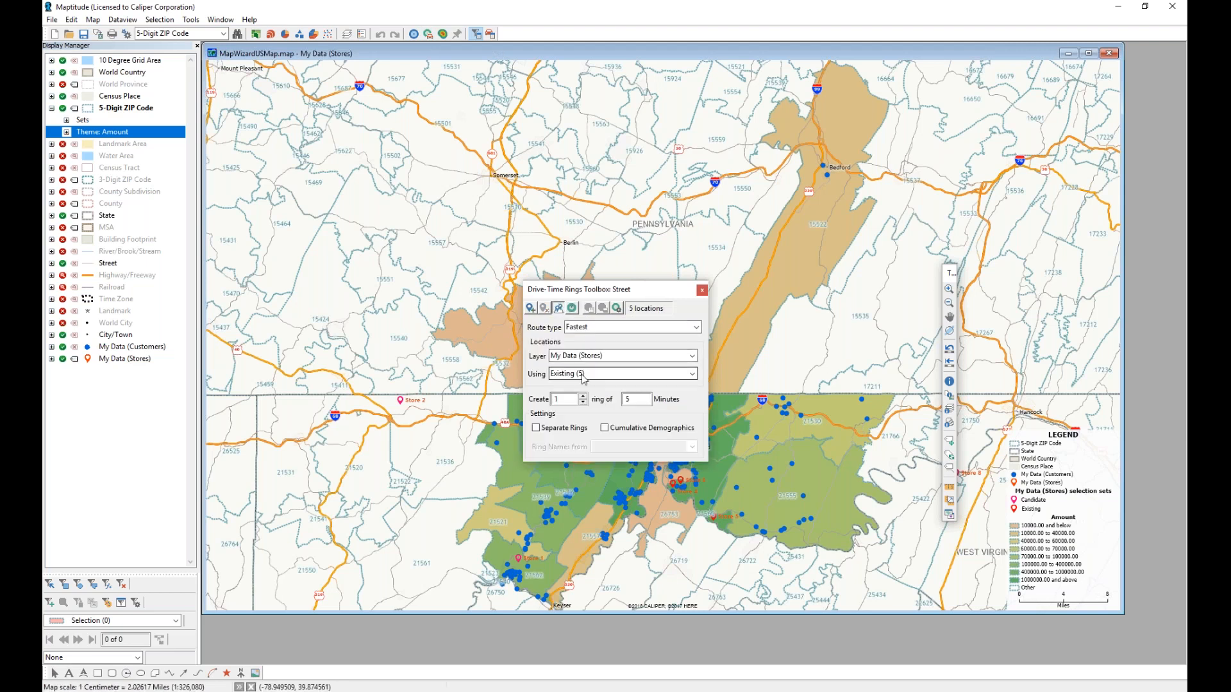
double_click(623, 402)
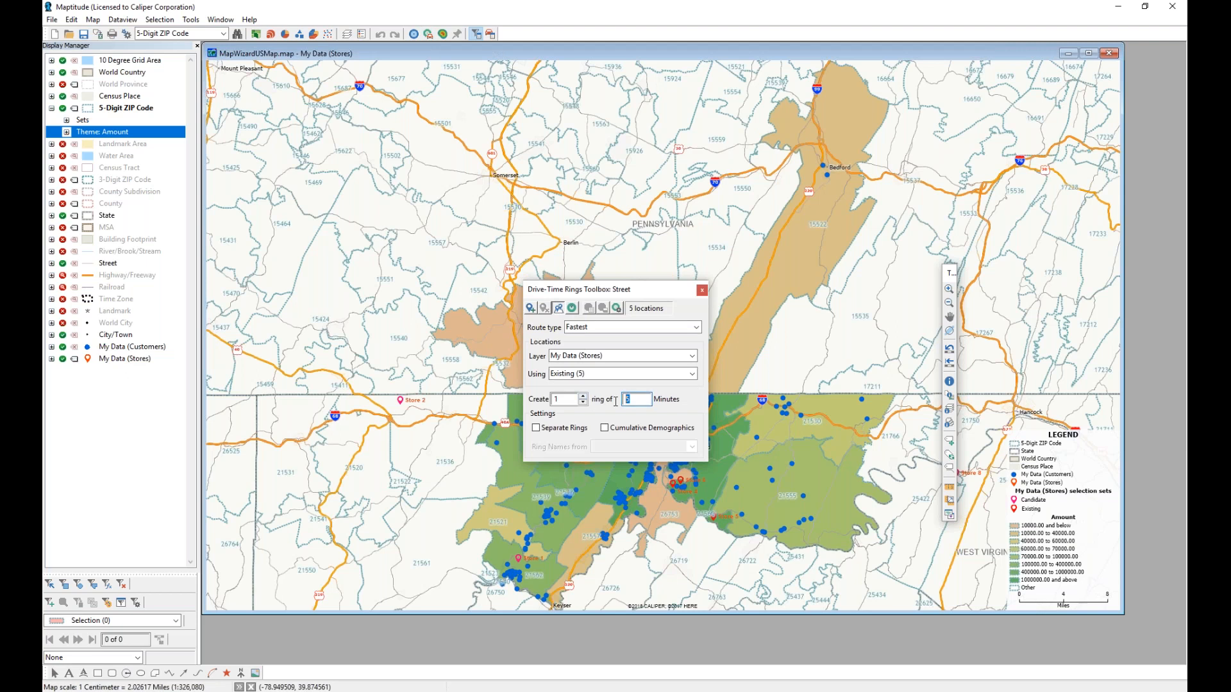
text(10)
click(580, 429)
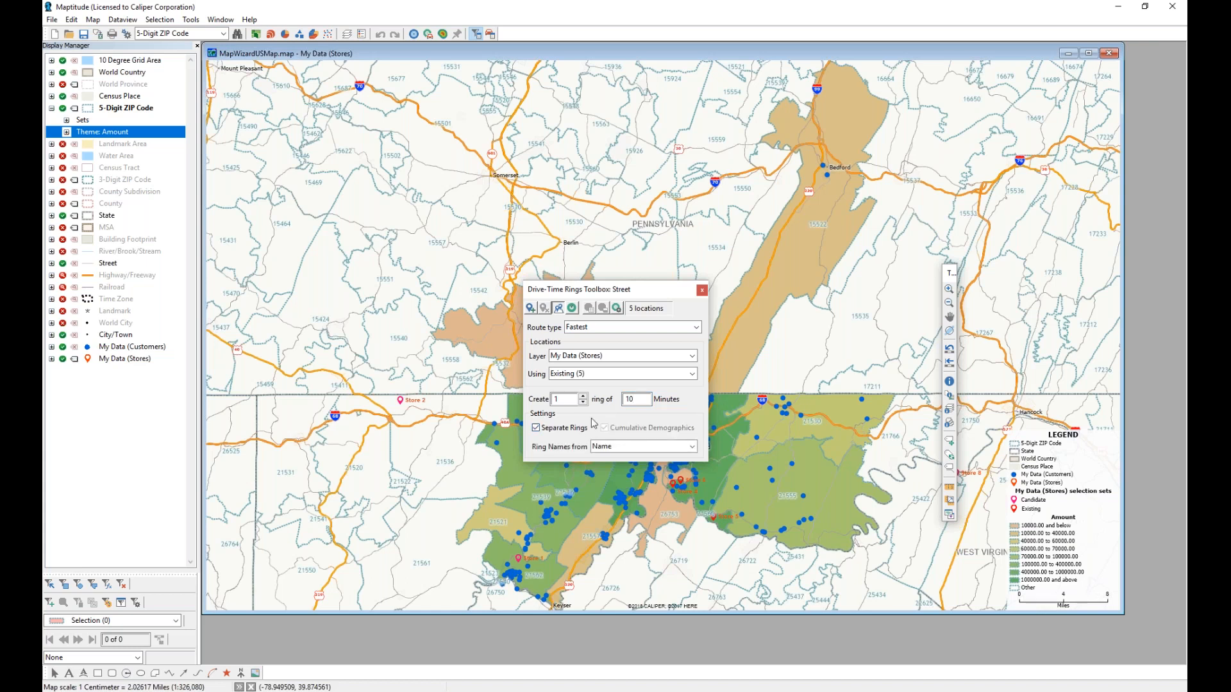
drag(602, 292, 428, 182)
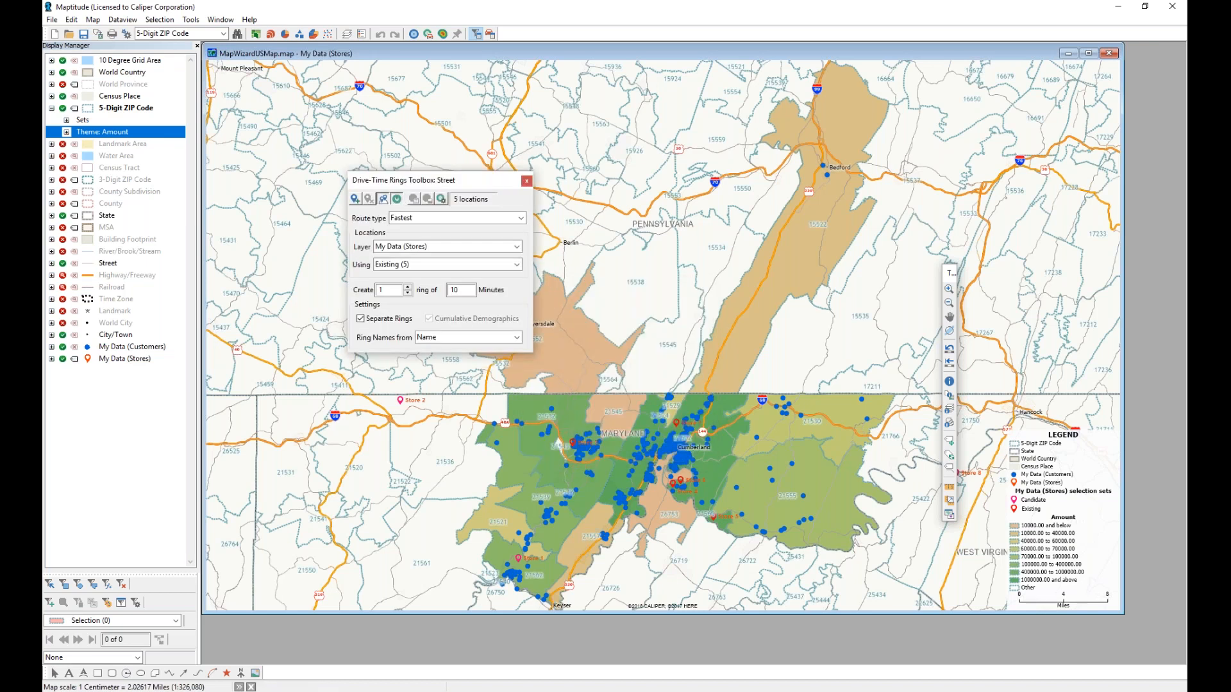
click(382, 199)
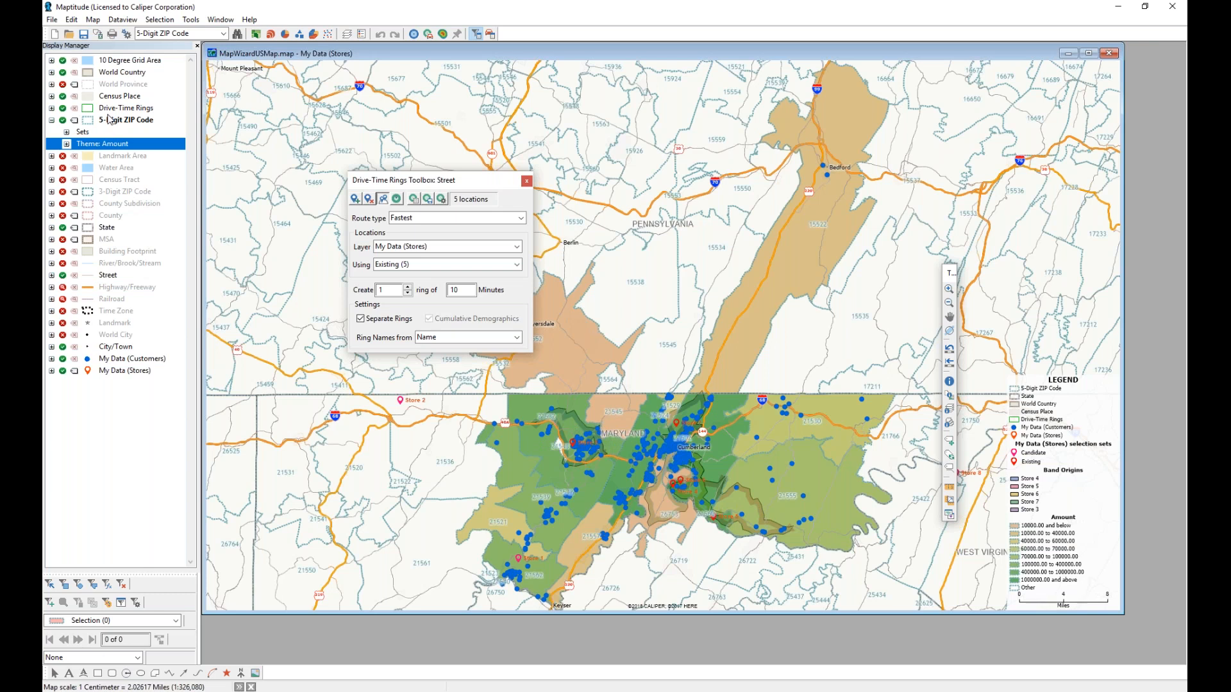
- Switch the Band Origins theme of the Drive-Time Rings layer to the next color set
click(51, 109)
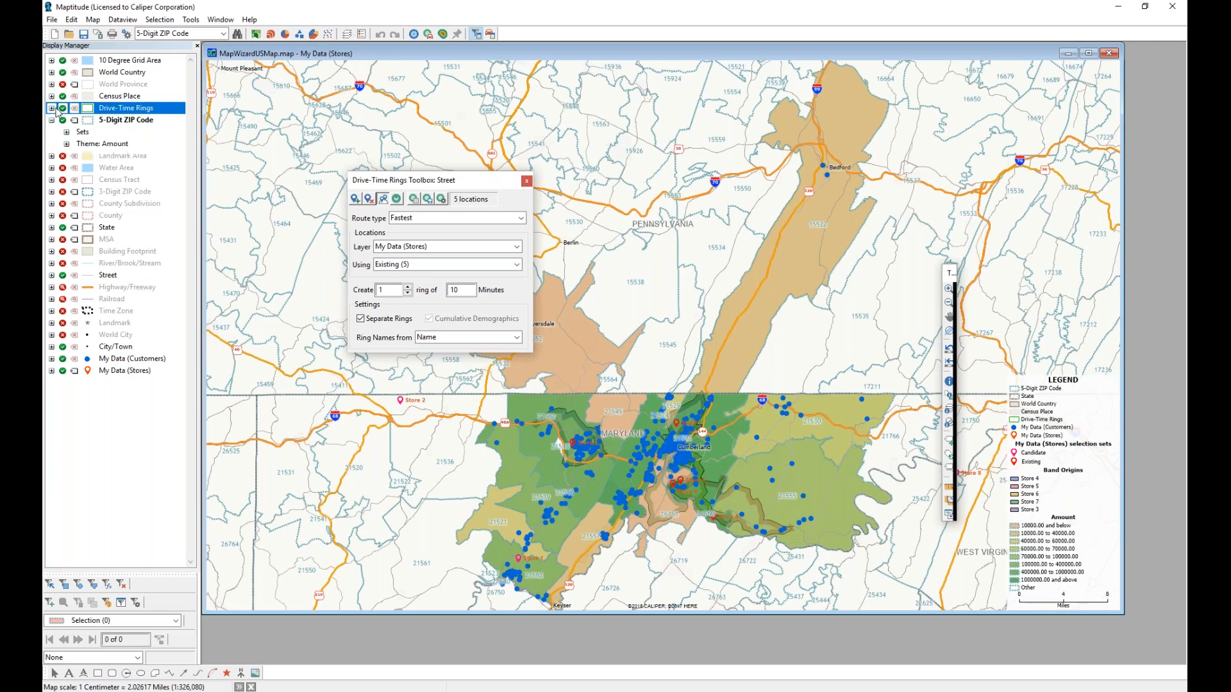
click(52, 108)
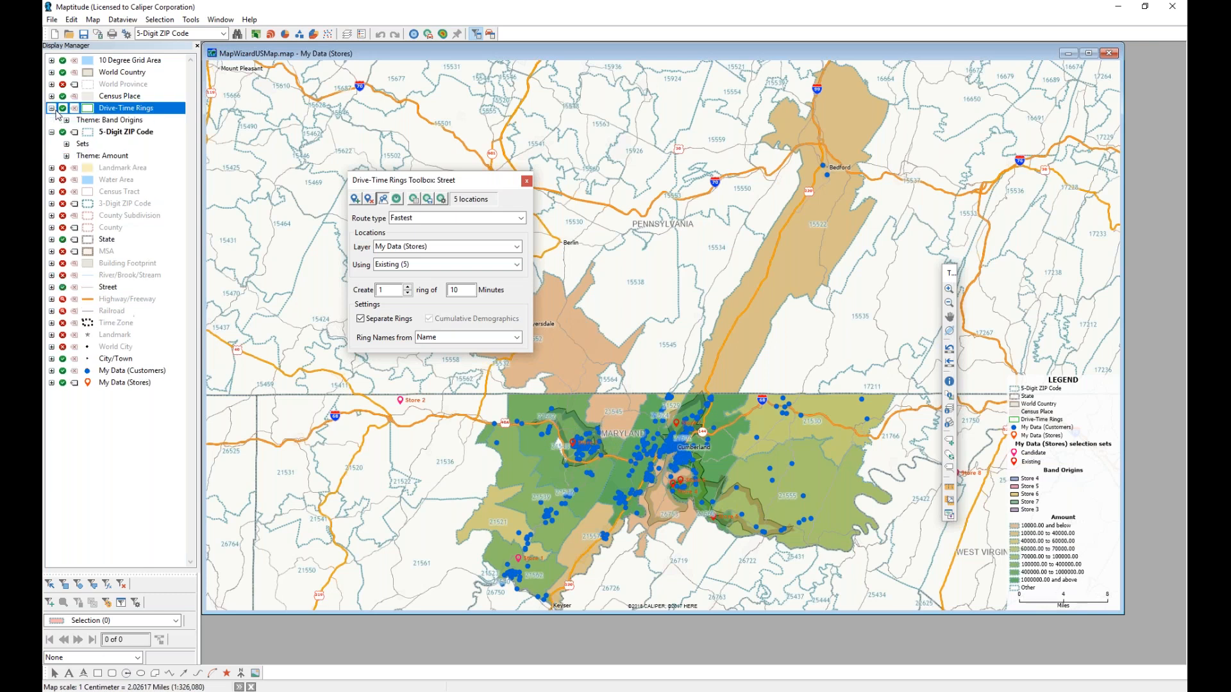
click(121, 122)
double_click(122, 121)
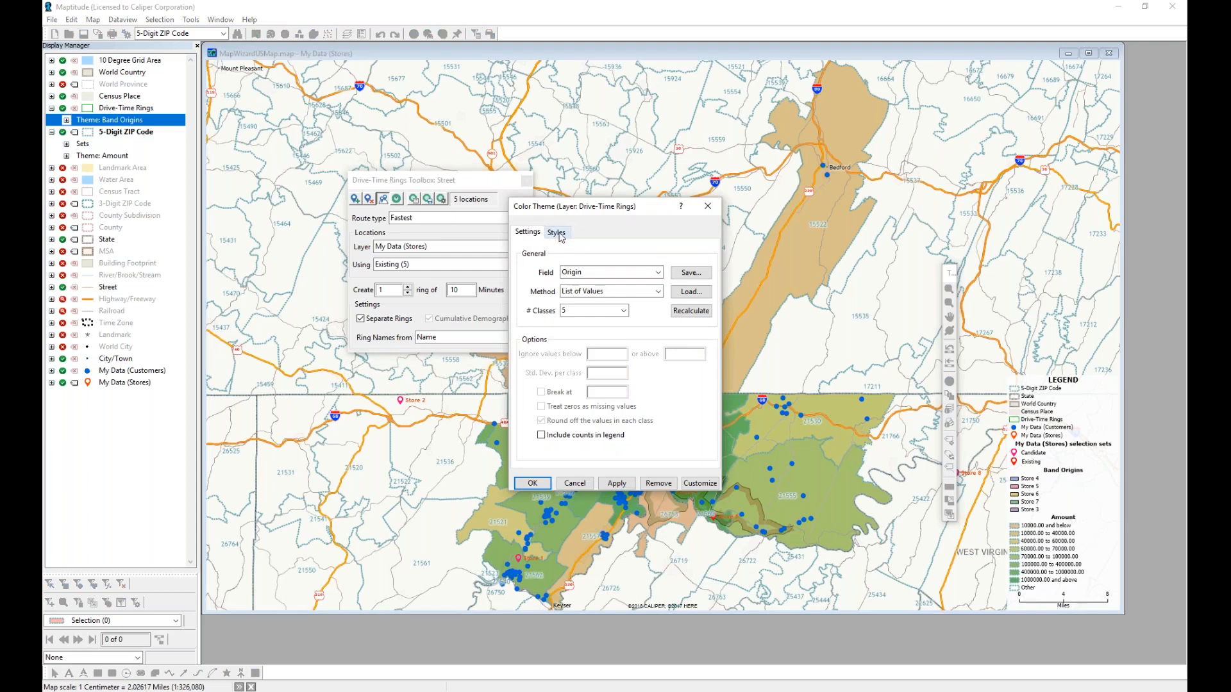
click(557, 233)
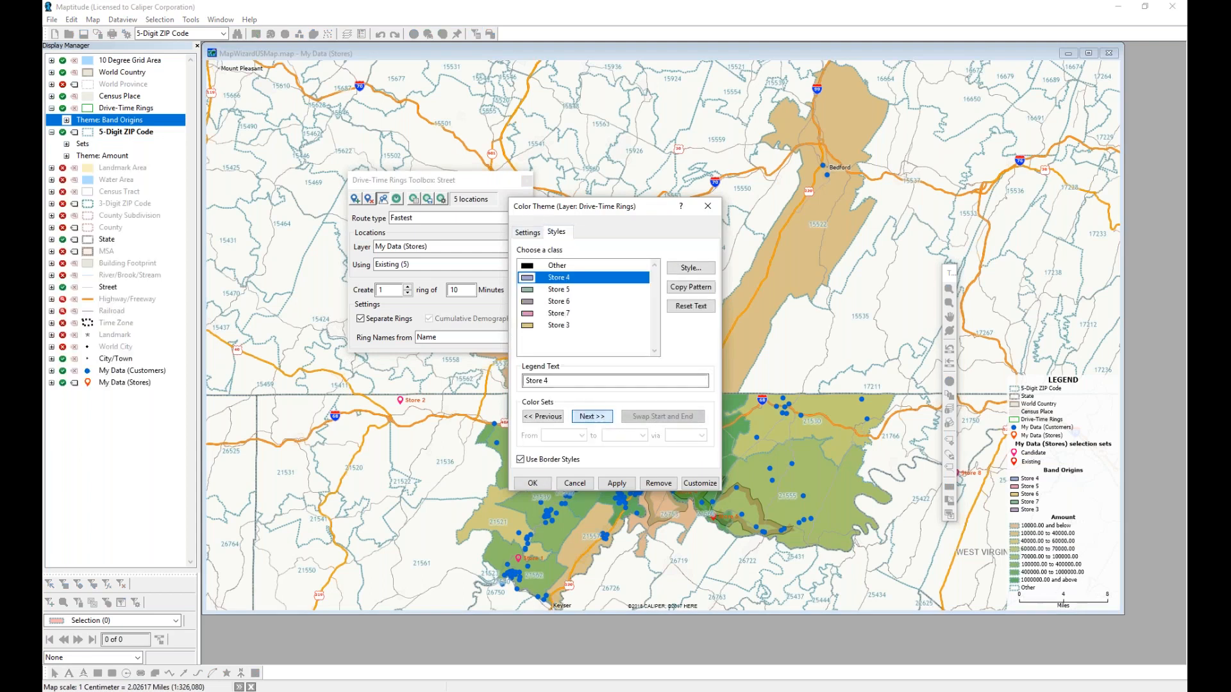
click(590, 416)
click(616, 483)
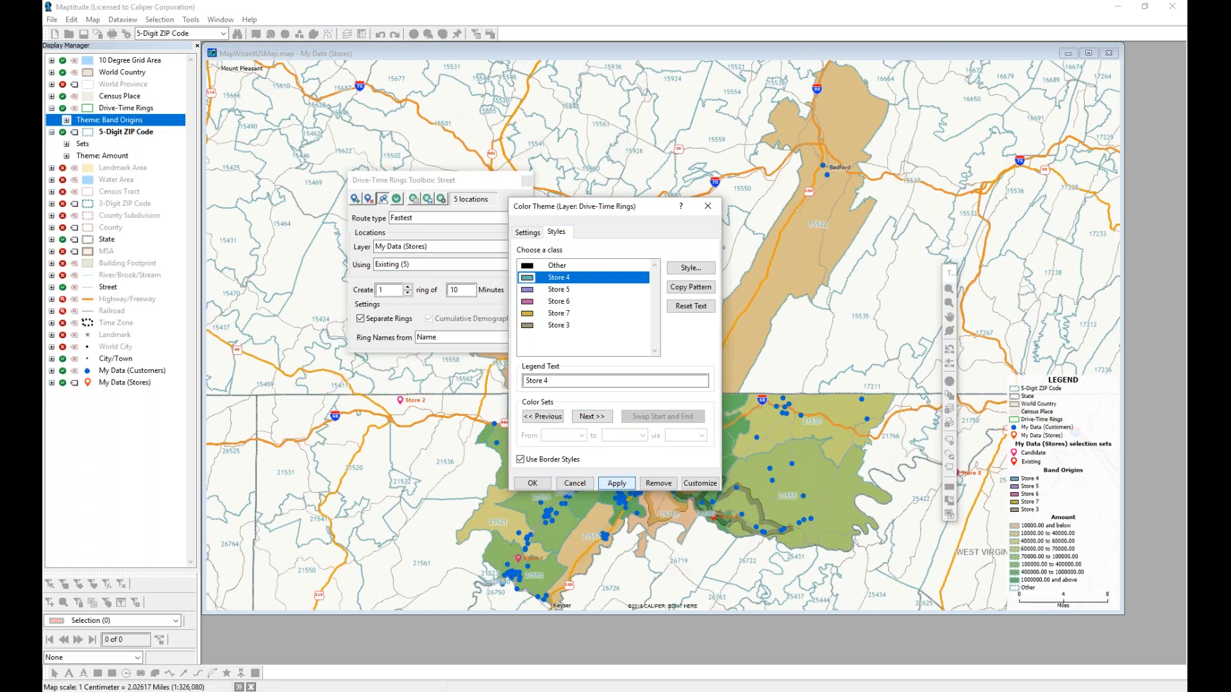
click(534, 483)
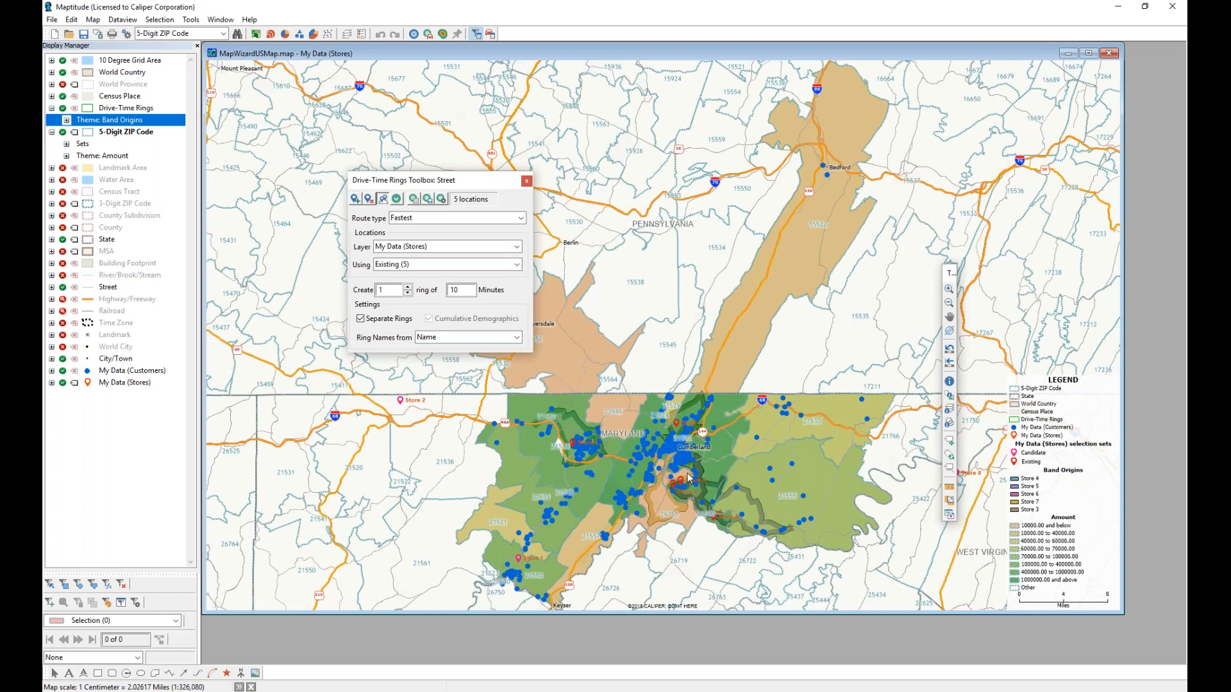
- Create a drive-time rings report with US Census Overlay demographics and a feature count of My Data (Customers), zooming the map to the rings
click(441, 199)
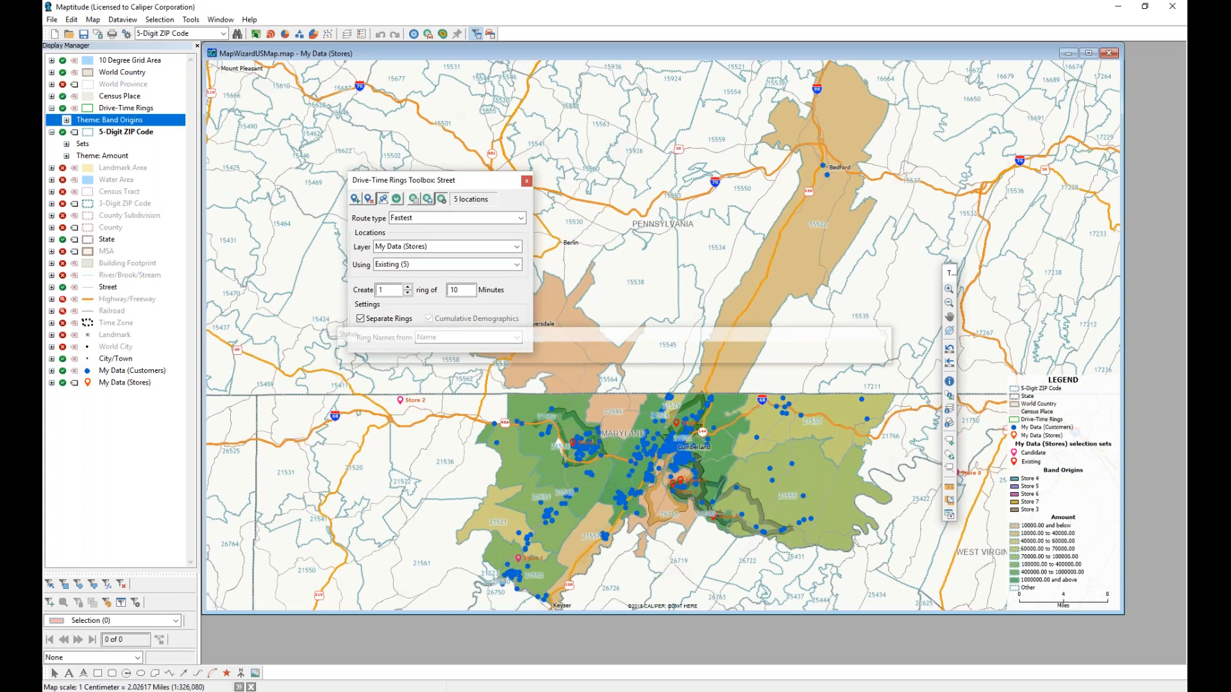
click(695, 341)
click(684, 308)
click(641, 397)
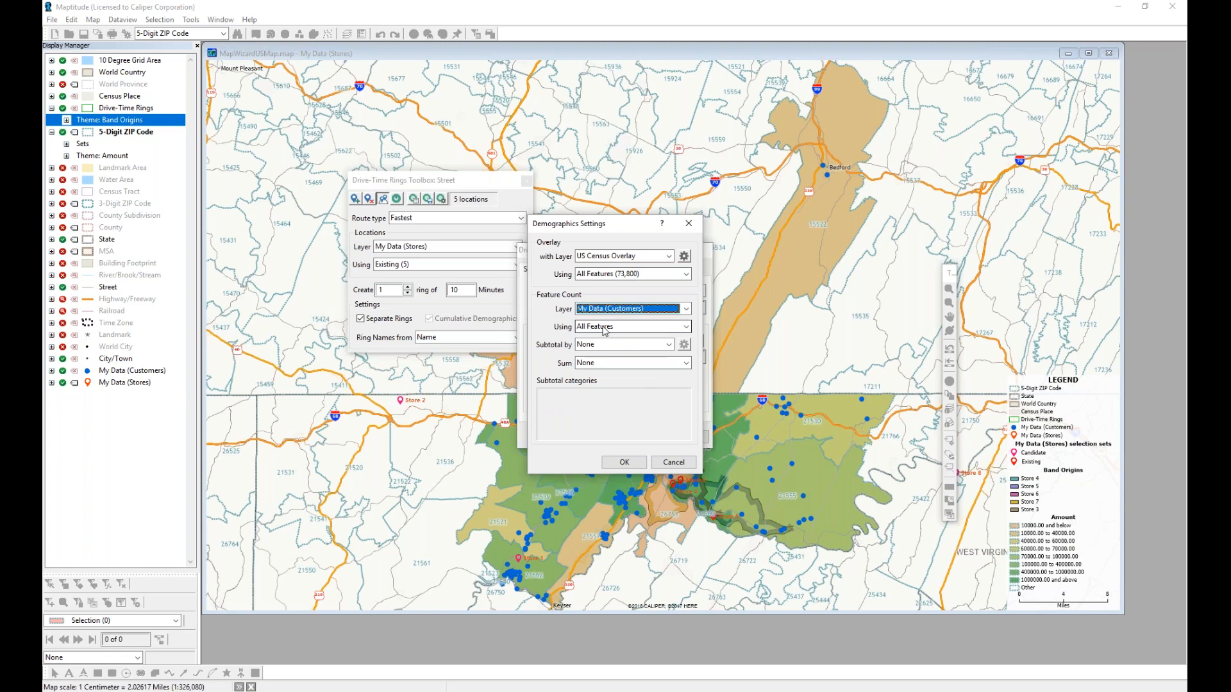
click(622, 461)
click(636, 436)
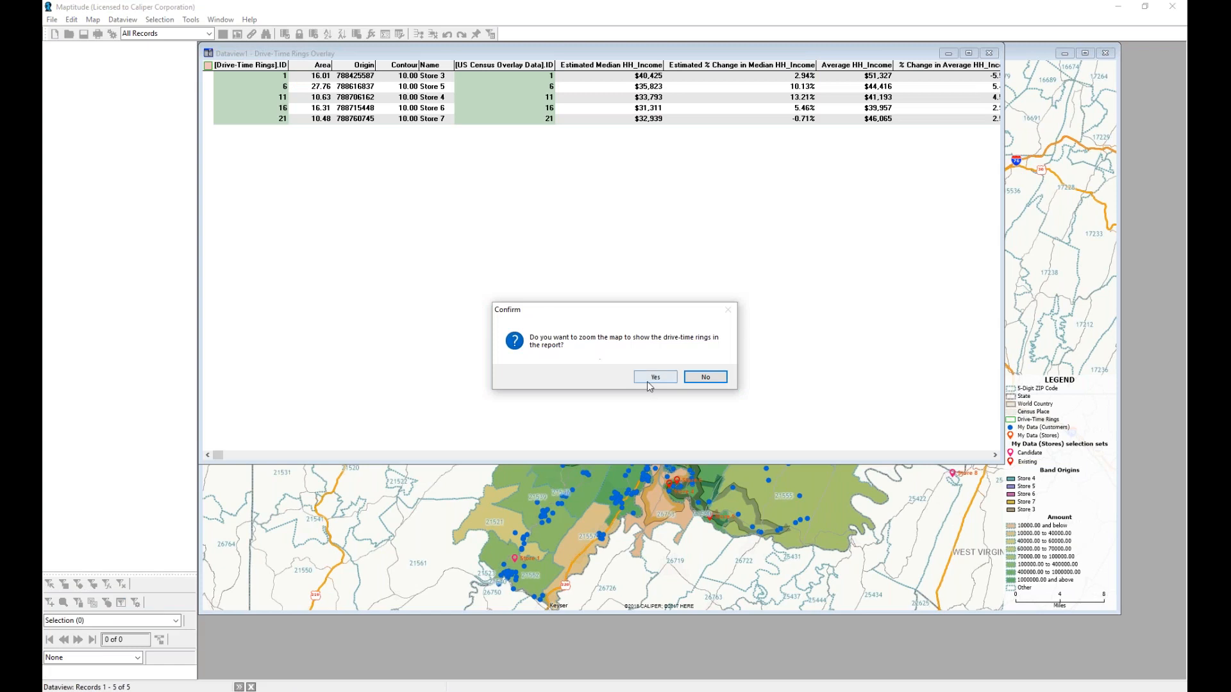
click(654, 377)
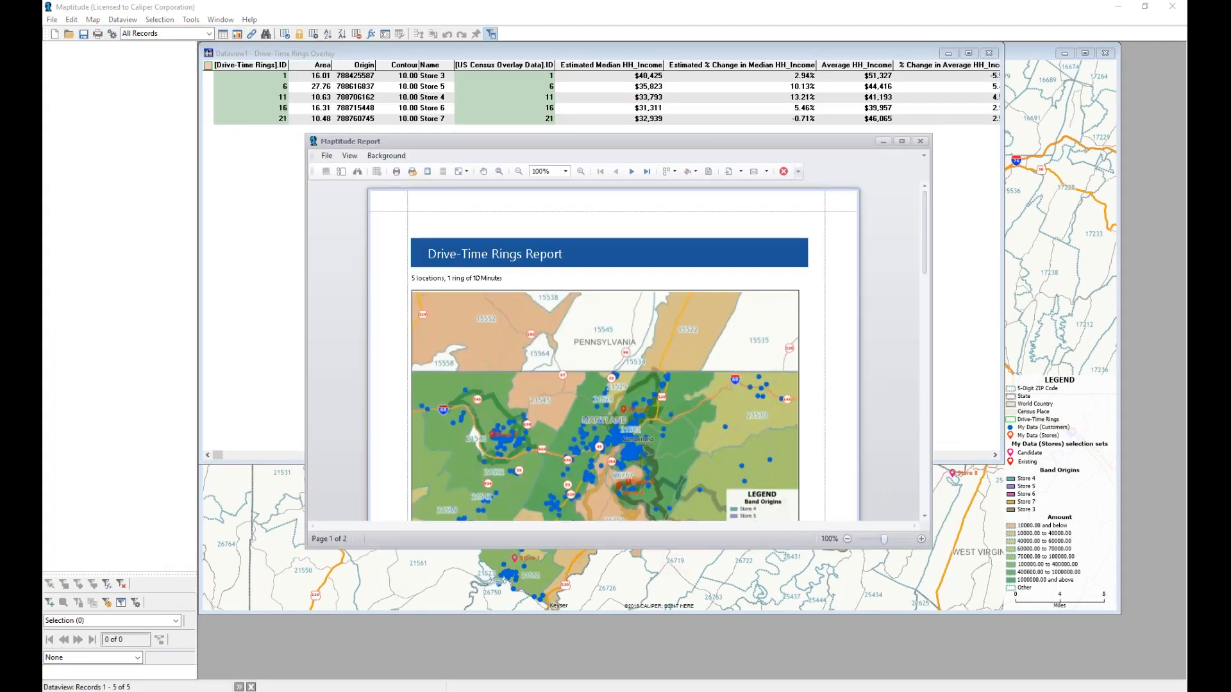
- Examine the report's map, demographic table and customer counts for each ring, and close the report and its overlay dataview
scroll(551, 351, down, 10)
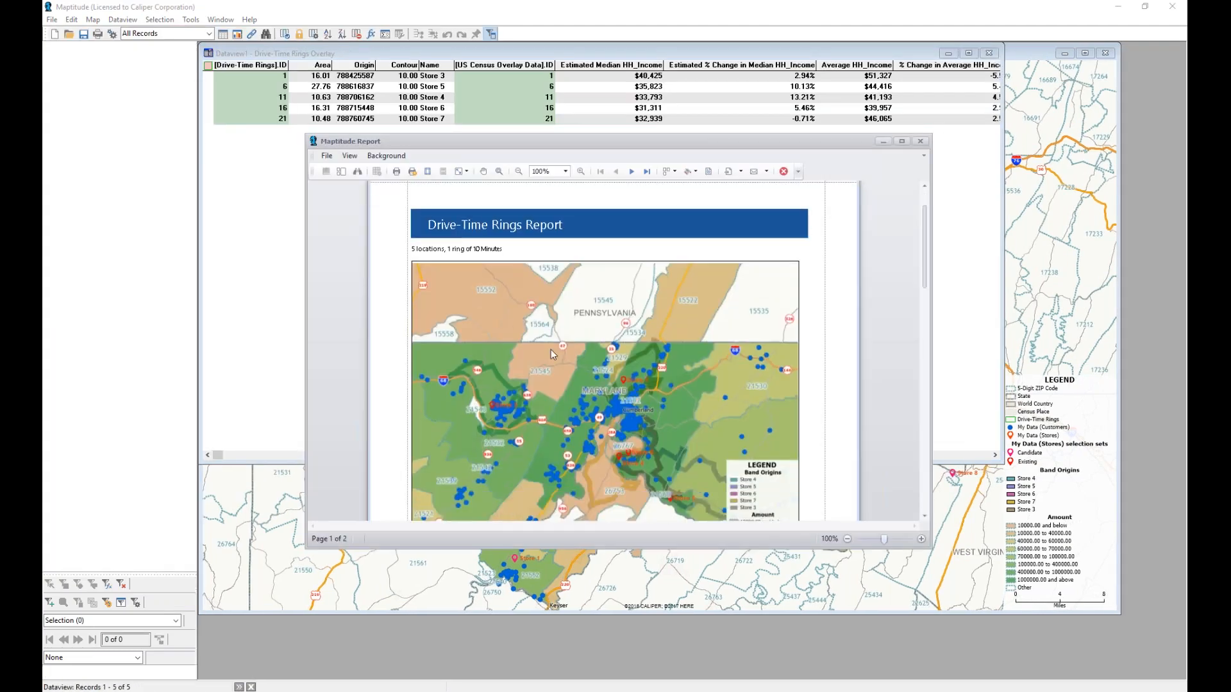
scroll(558, 350, down, 5)
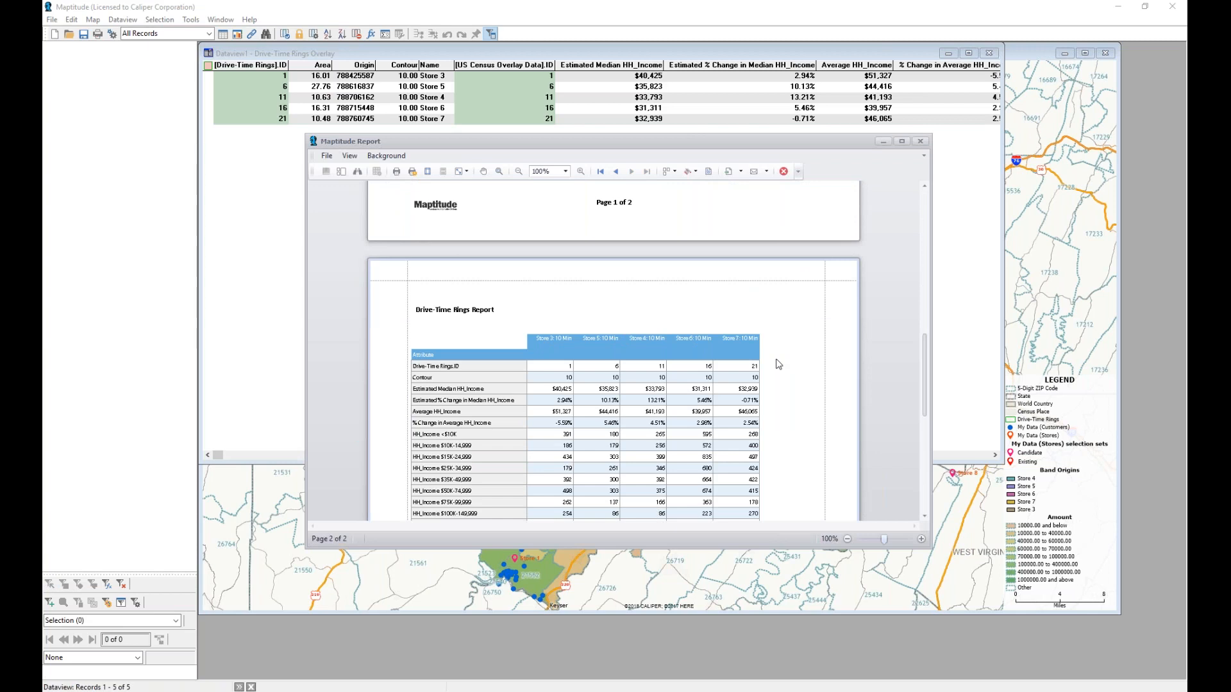
scroll(778, 363, down, 2)
scroll(779, 364, down, 10)
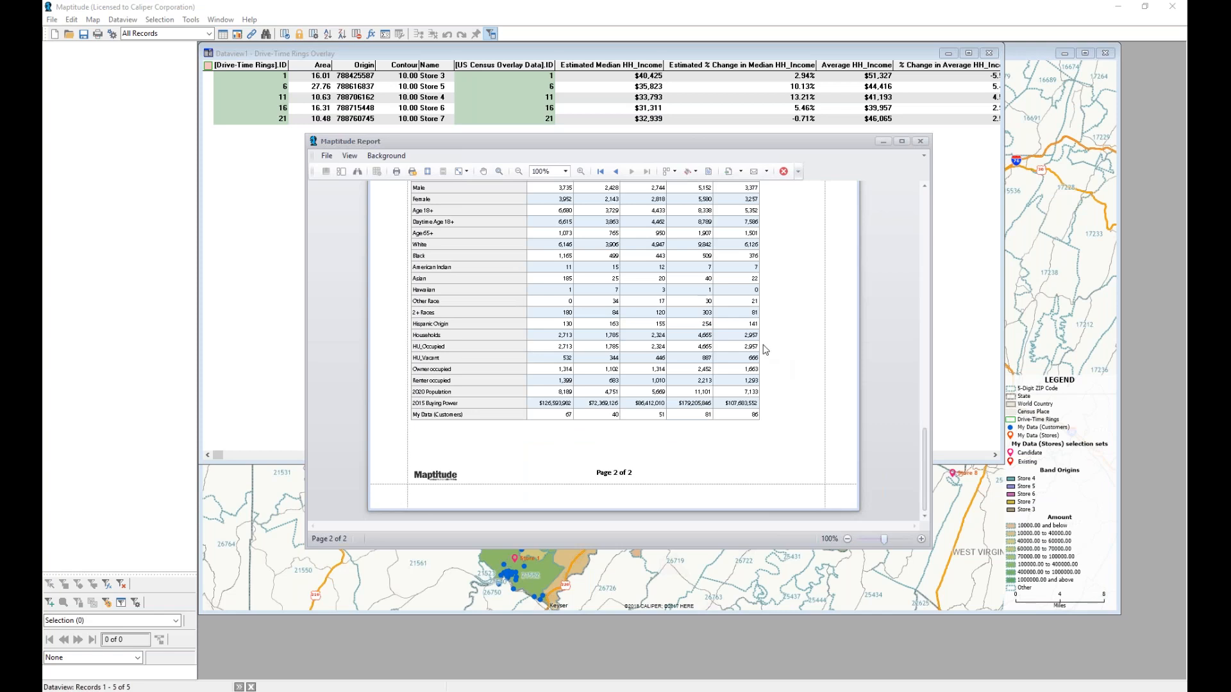
click(718, 10)
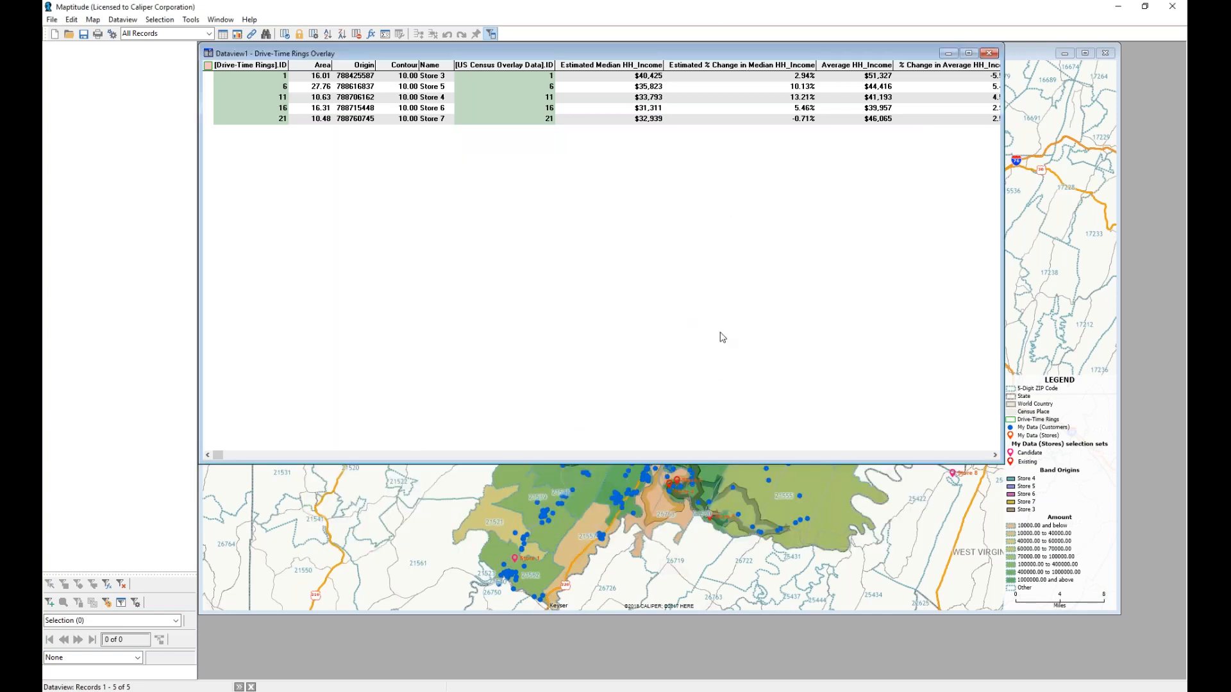
click(770, 487)
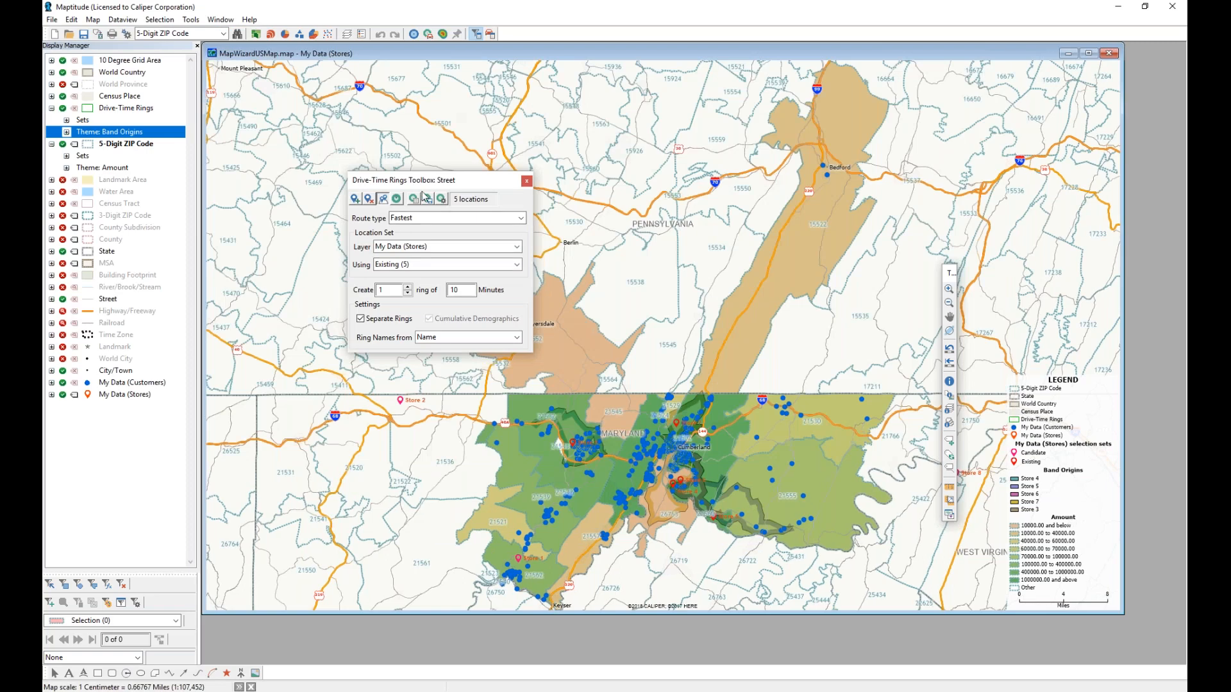
- Save the drive-time rings as DriveTimeRingsLayer.dbd in the Training folder and close the Drive-Time Rings Toolbox
click(429, 199)
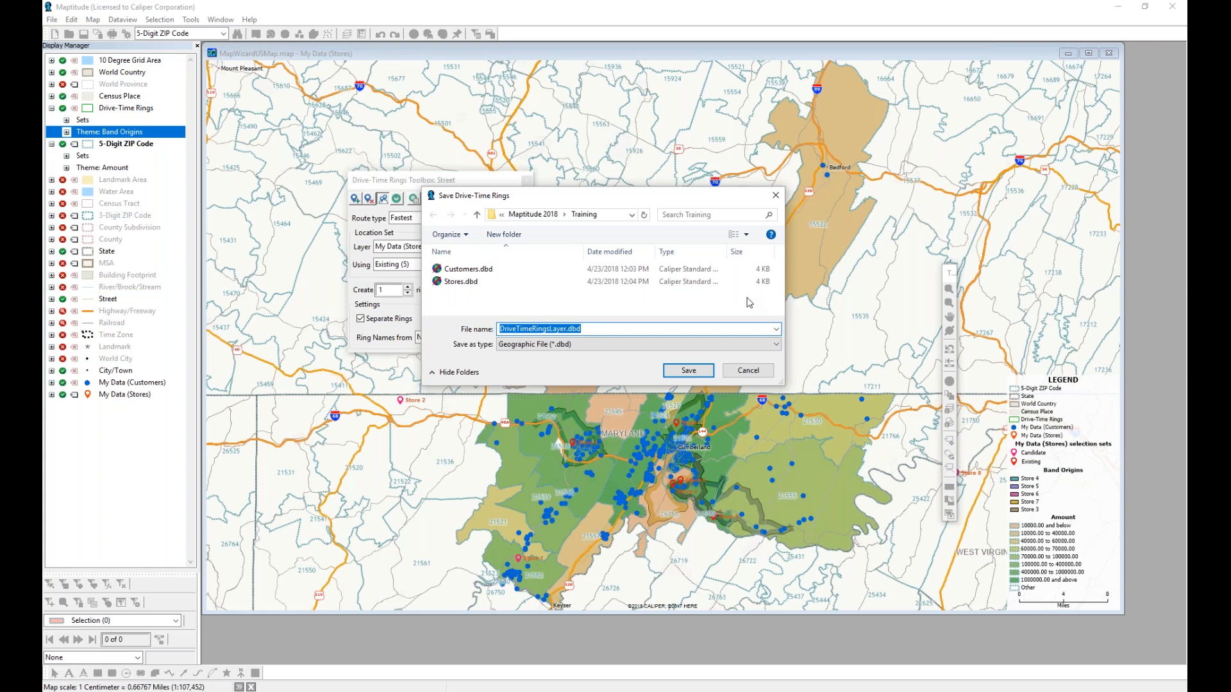
key(Return)
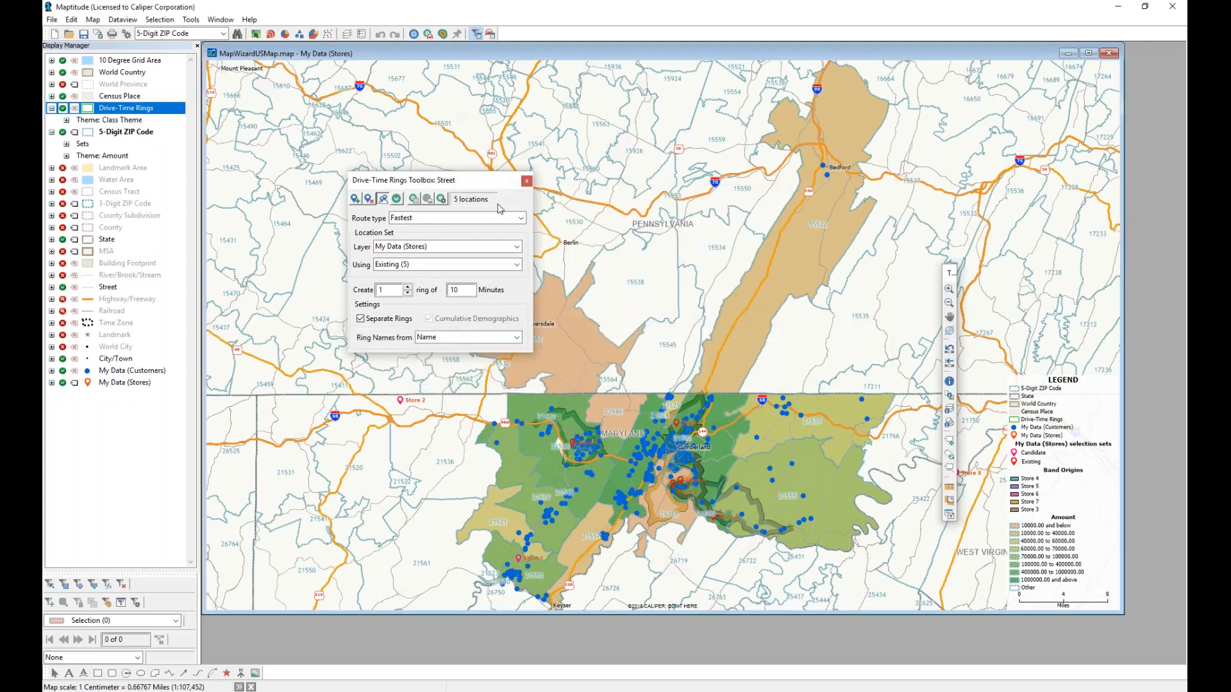
click(525, 182)
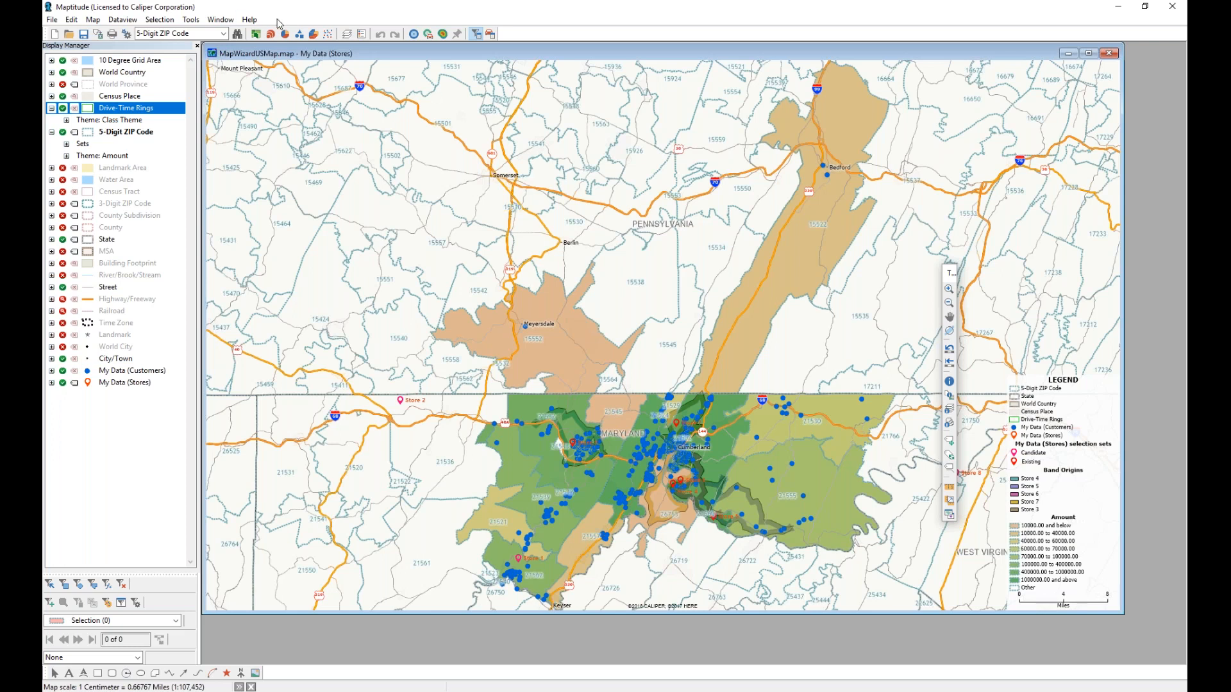
- Set up a Facility Location analysis with all My Data (Customers) features as clients and My Data (Stores) Existing and Candidate sets as facilities
click(194, 20)
mouse_move(204, 46)
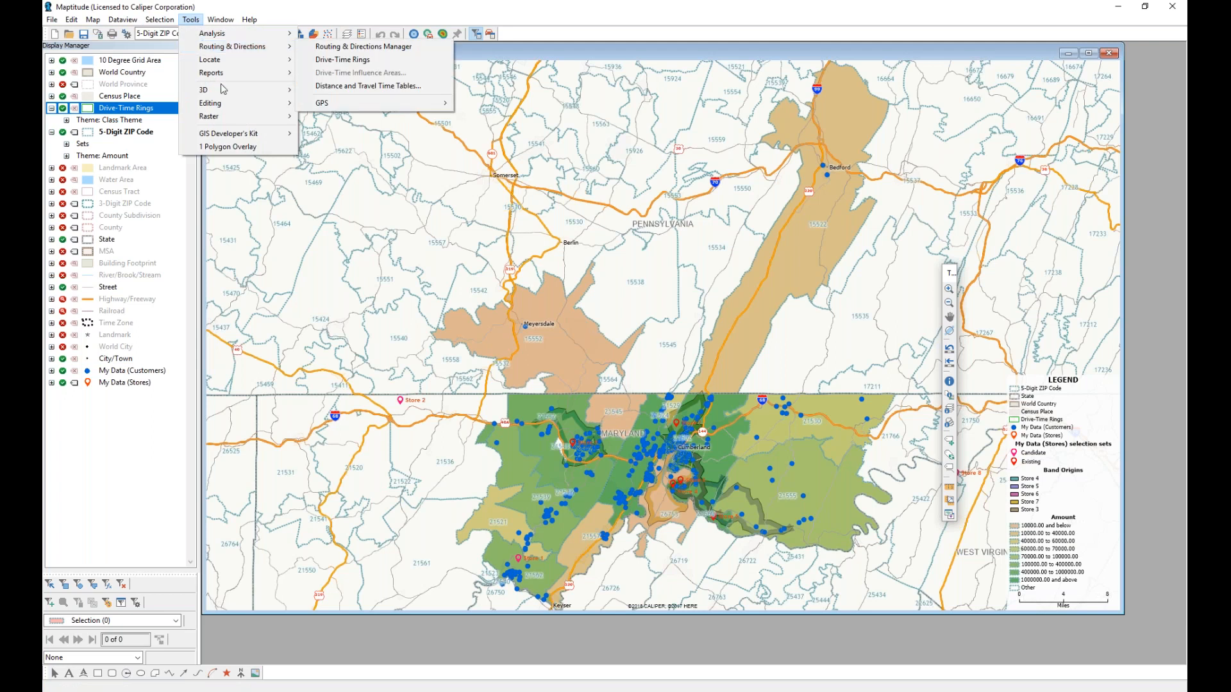
mouse_move(228, 104)
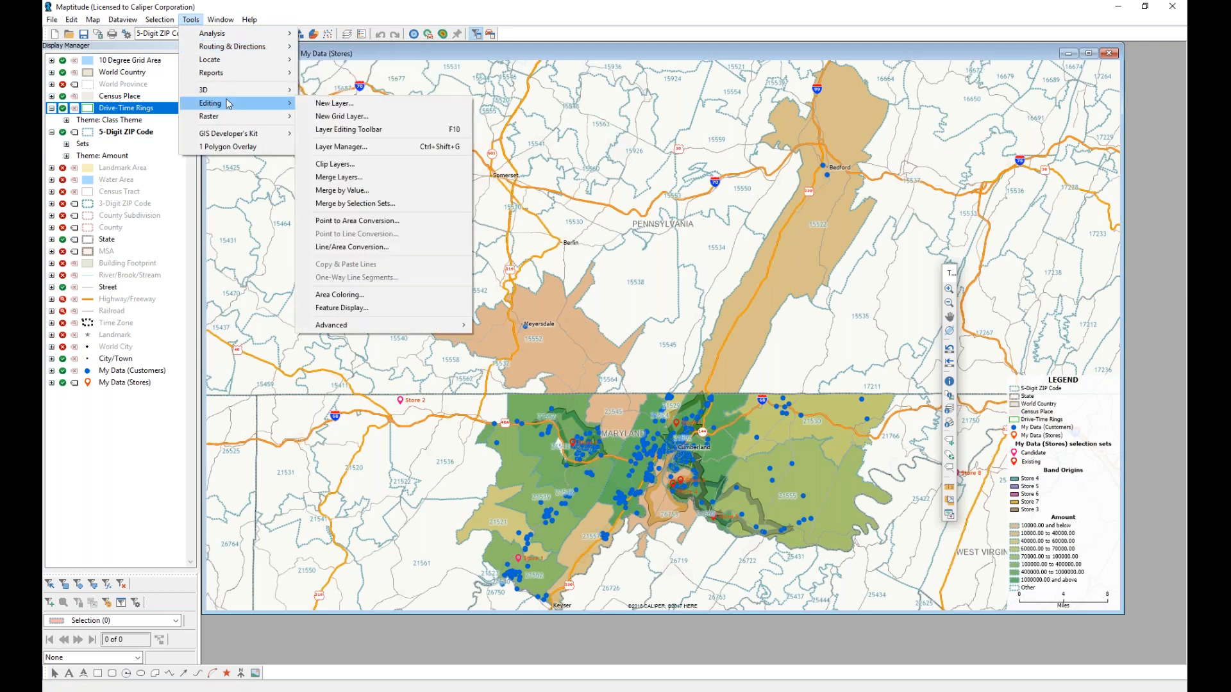
mouse_move(244, 36)
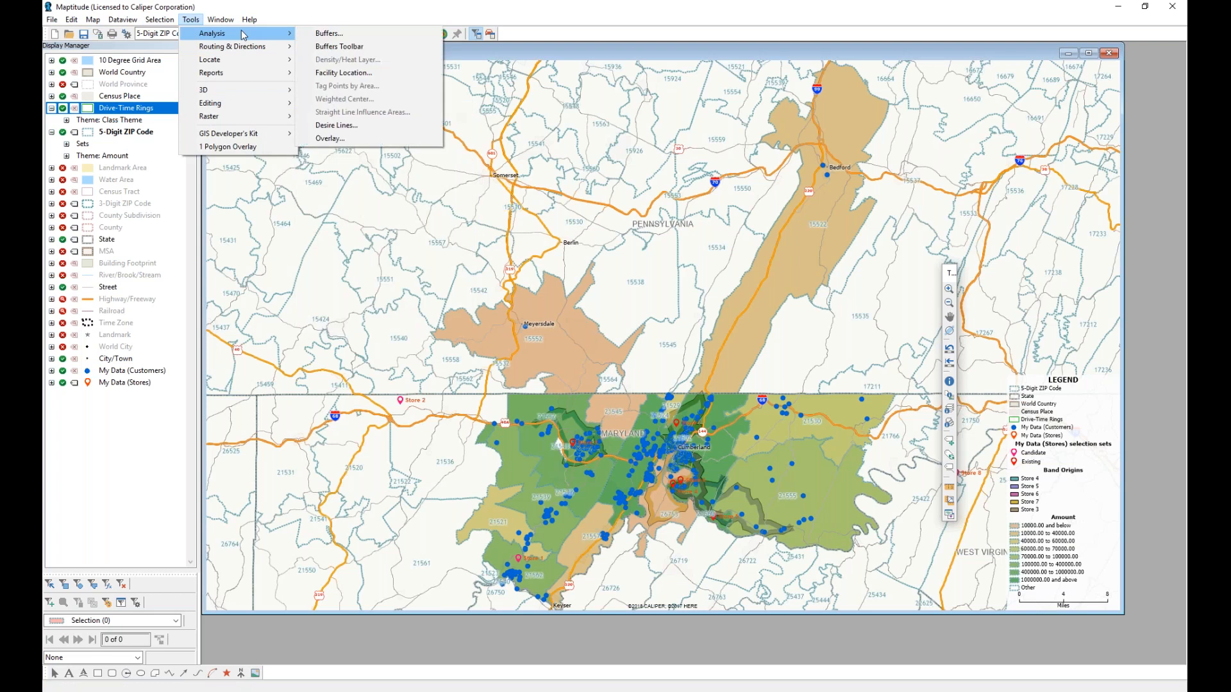
click(343, 72)
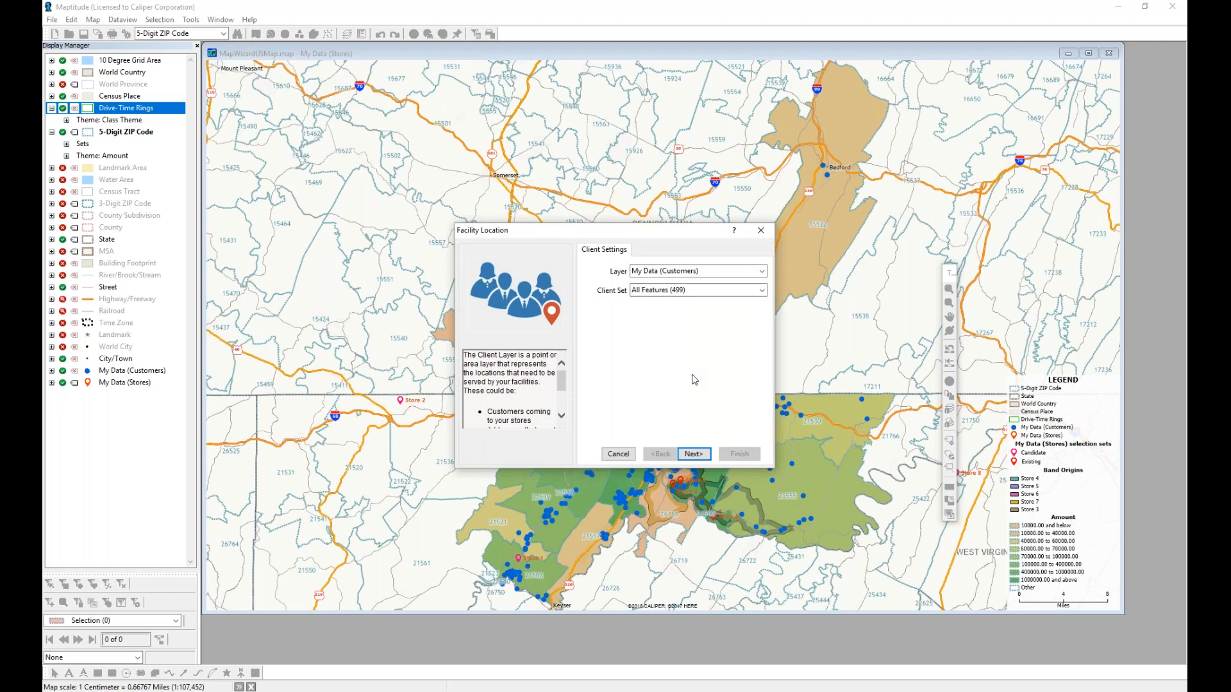
click(704, 459)
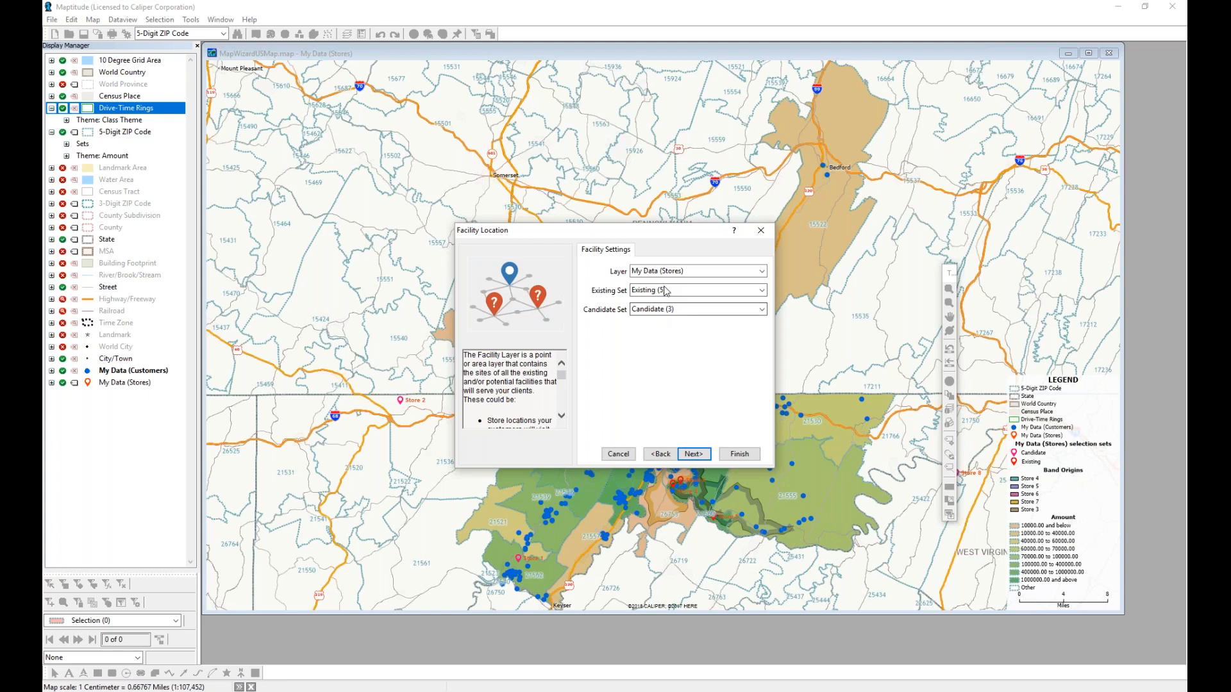
click(694, 455)
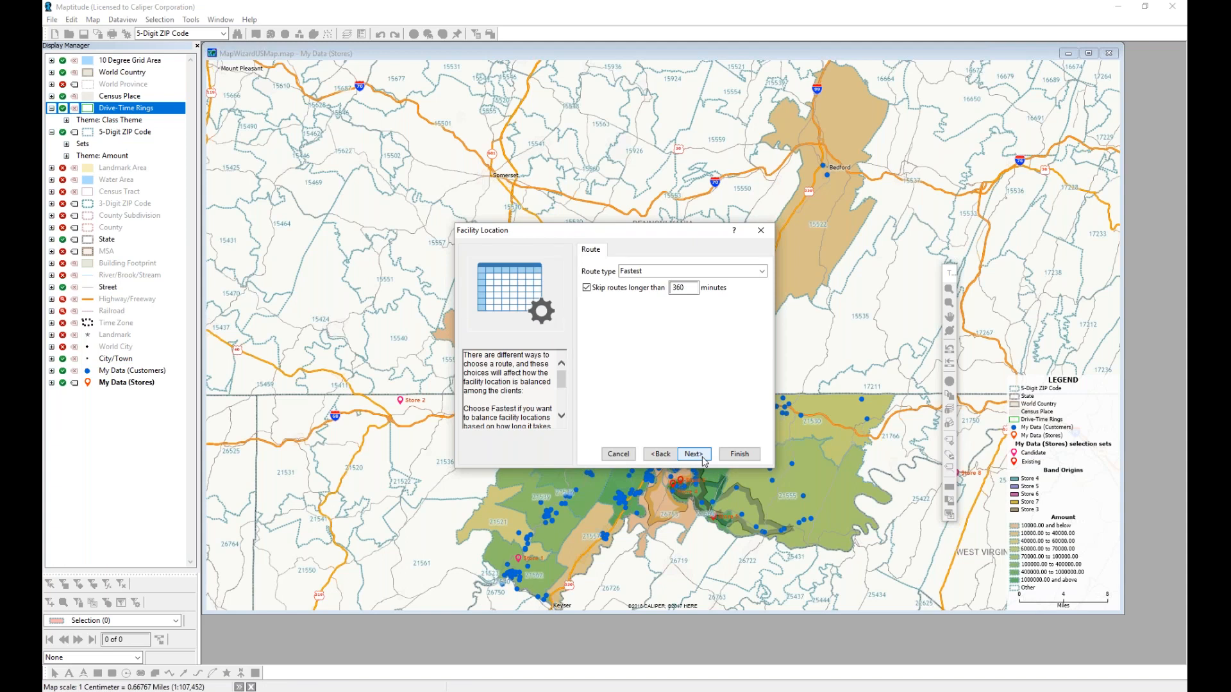
- Locate 1 new facility for unweighted best overall service by fastest route, saving the table as Facility Assignments.bin in the Training folder
click(694, 455)
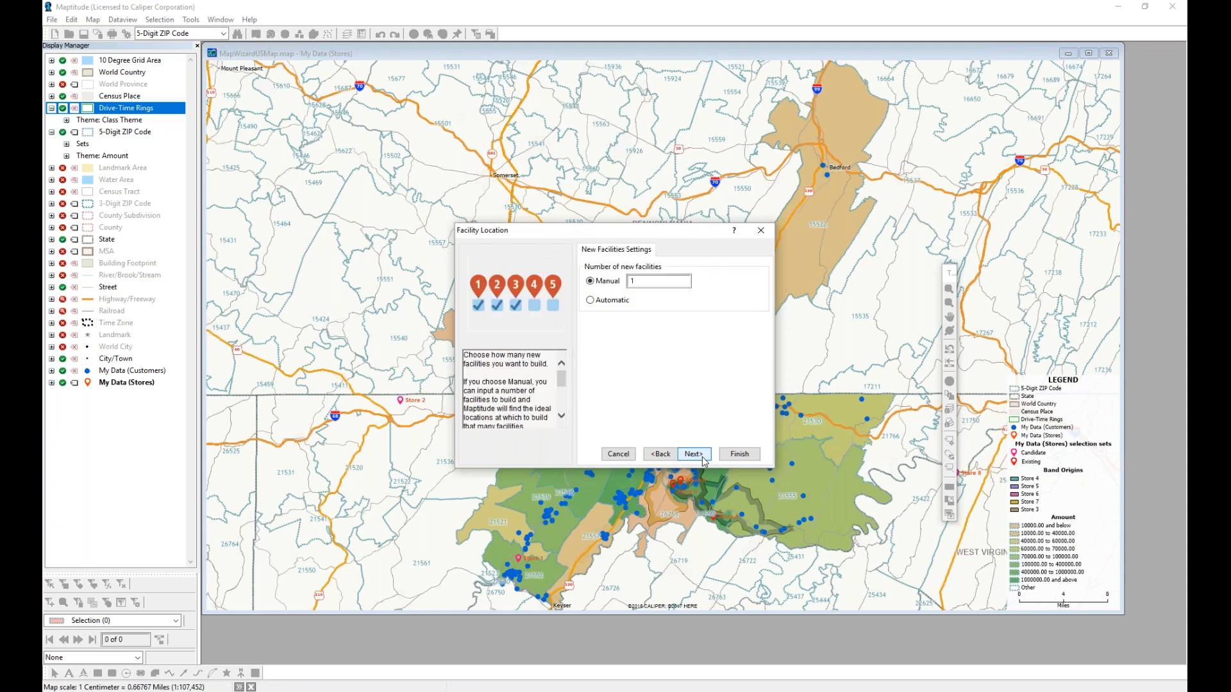
click(693, 455)
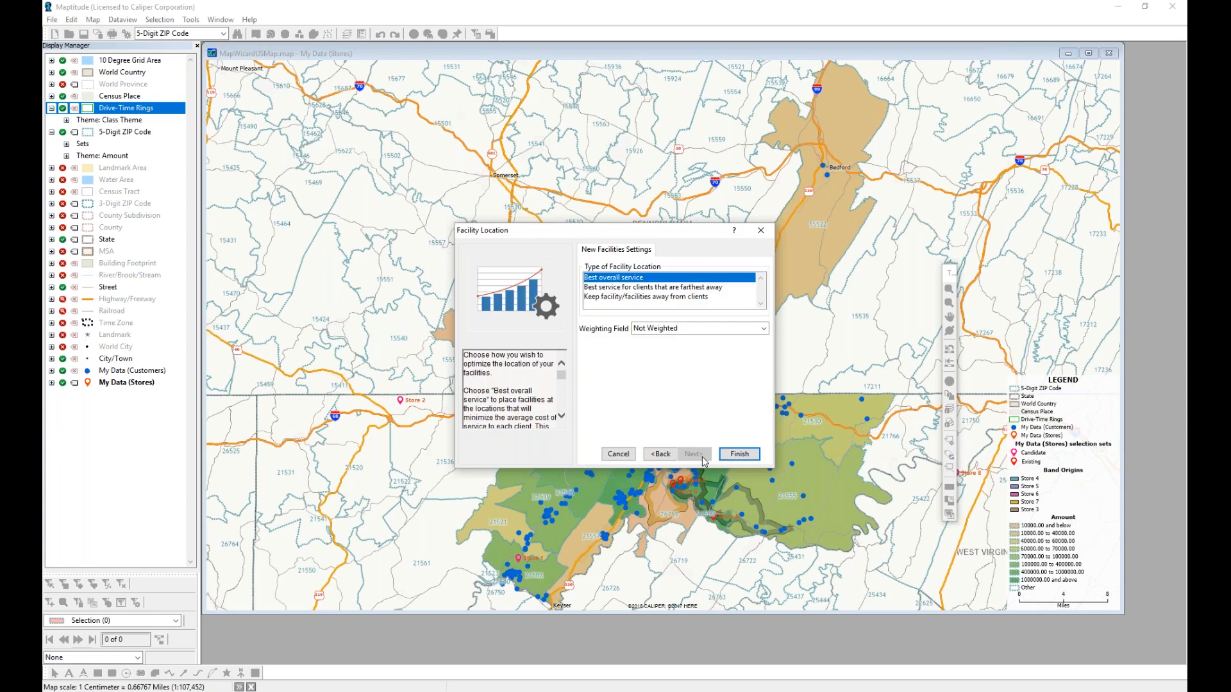
click(739, 454)
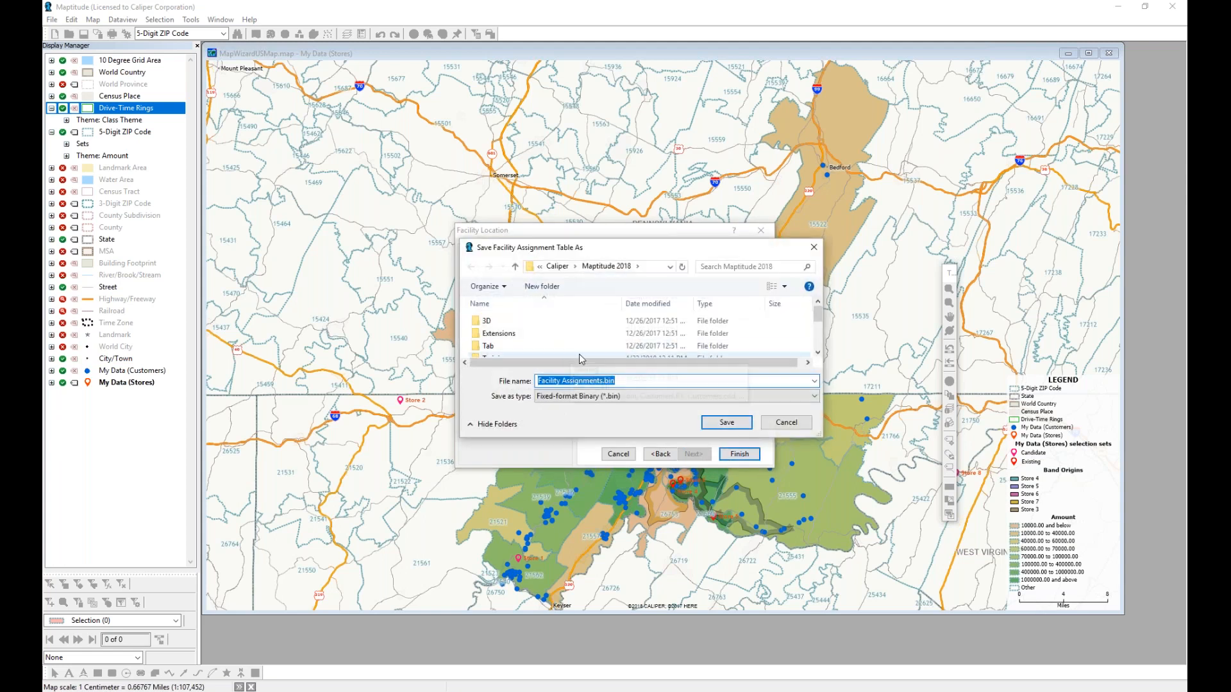
scroll(586, 352, down, 1)
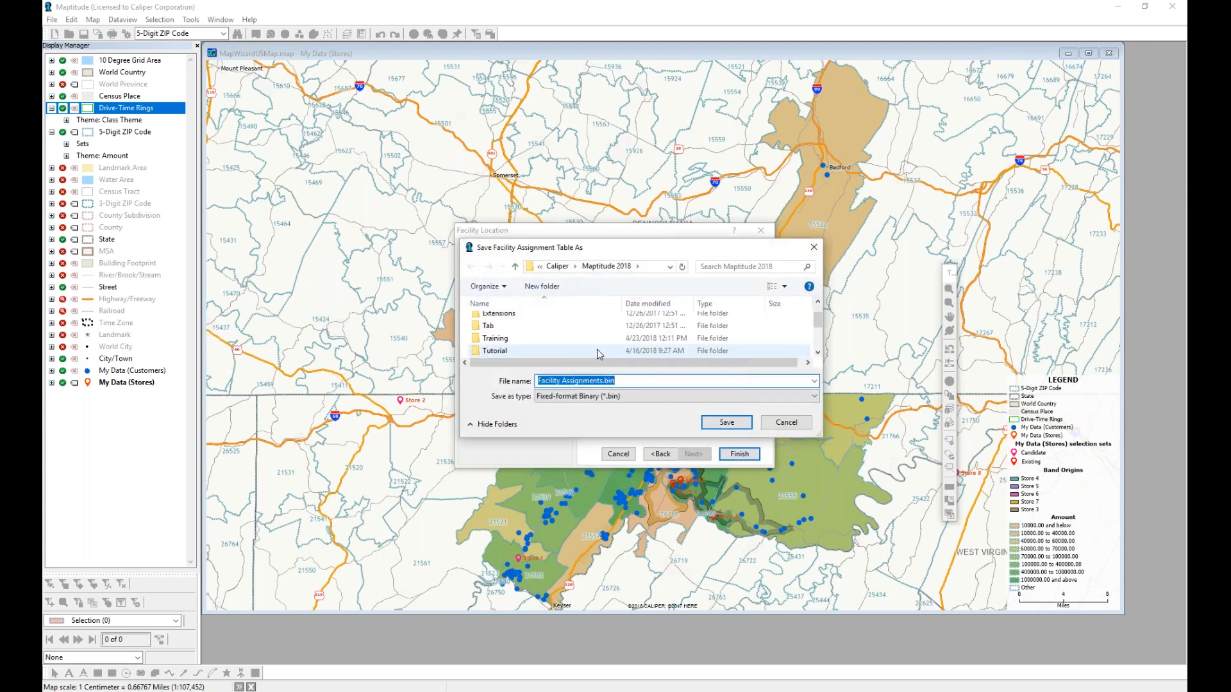
double_click(564, 338)
click(726, 422)
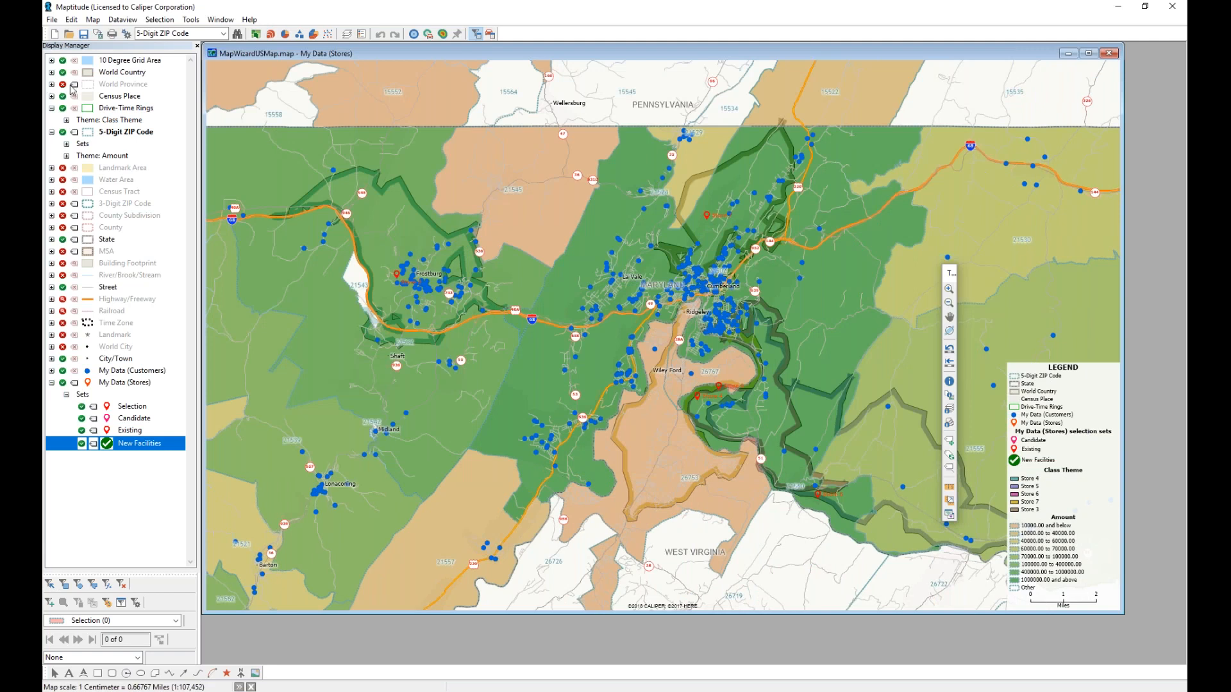
- Hide the 5-Digit ZIP Code layer on the map
click(69, 133)
click(62, 132)
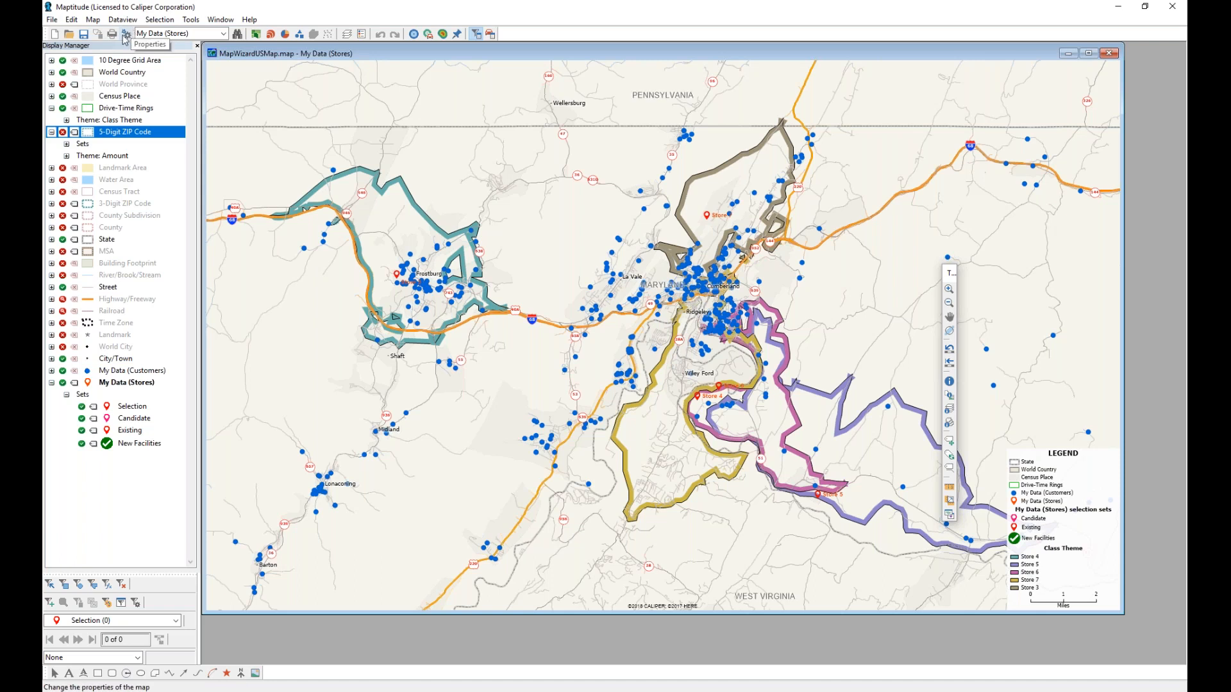
click(210, 20)
click(223, 30)
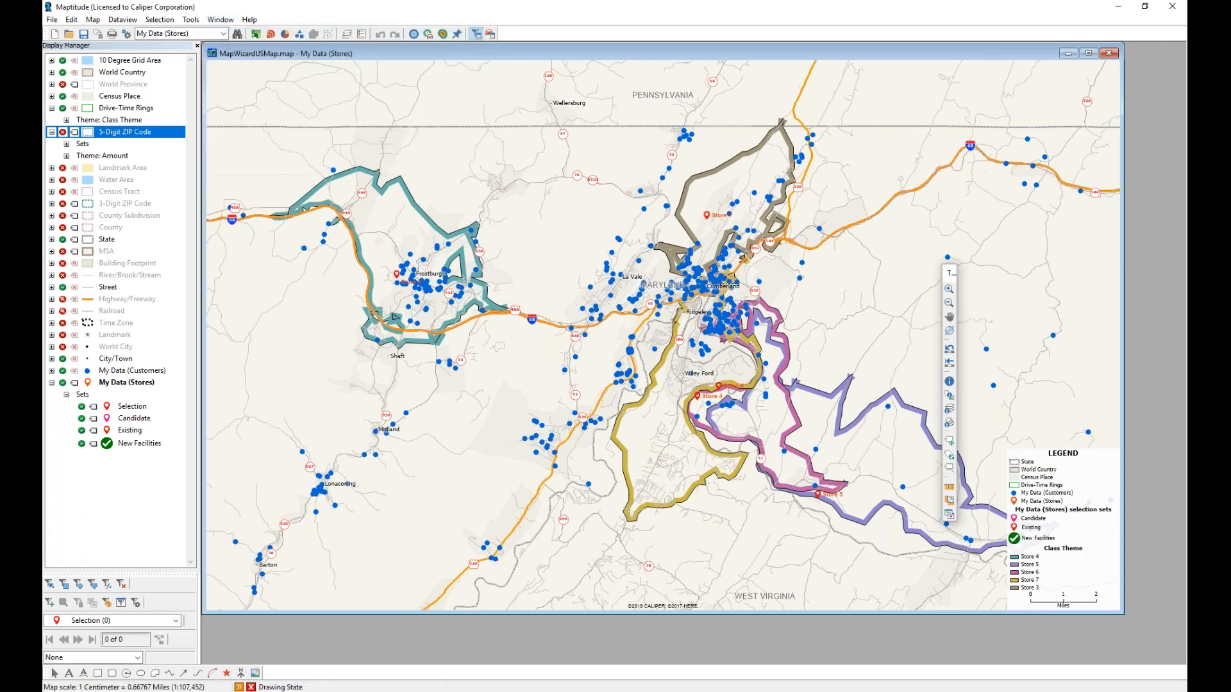
- Zoom the map to the New Facilities set and widen the view to include the existing stores, drive-time rings and surrounding customers
right_click(138, 444)
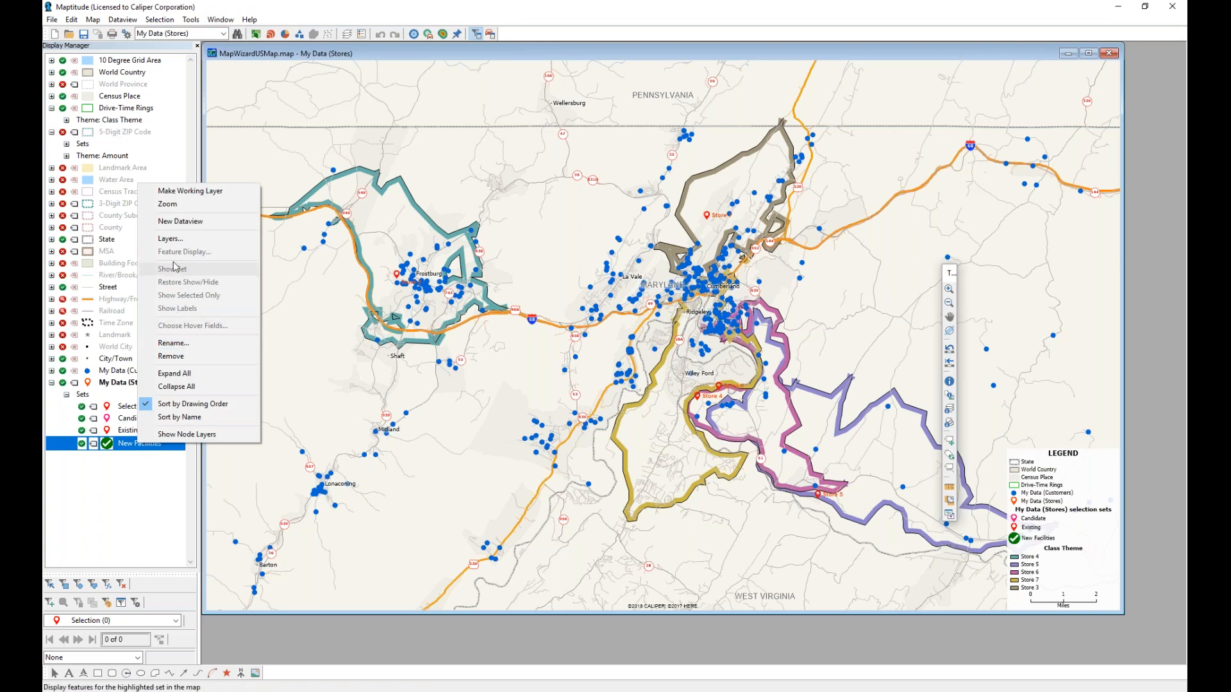
click(172, 204)
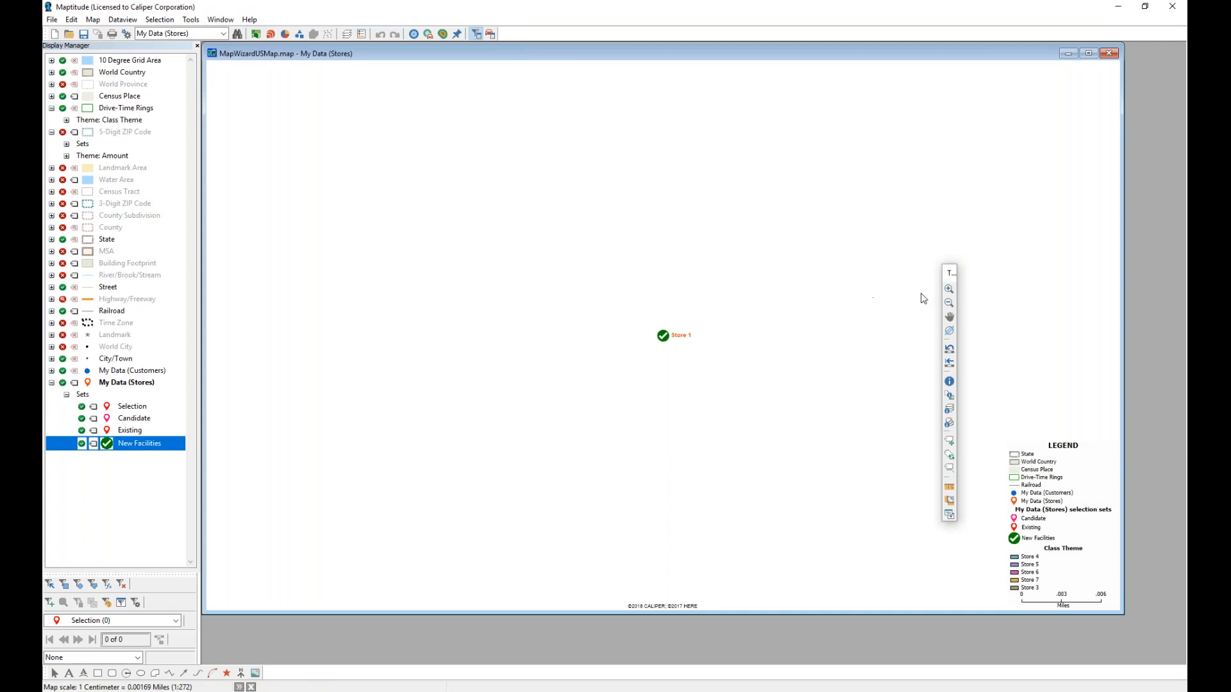
click(948, 302)
click(703, 350)
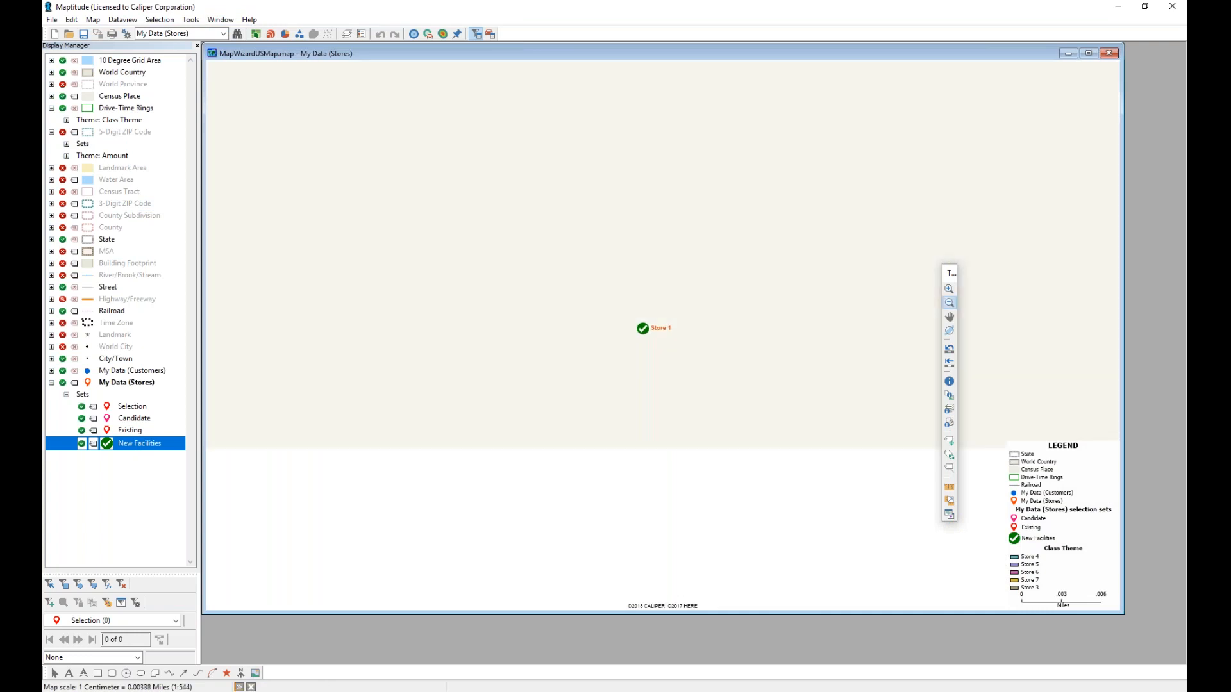
click(703, 349)
click(704, 349)
click(703, 348)
click(703, 349)
click(703, 348)
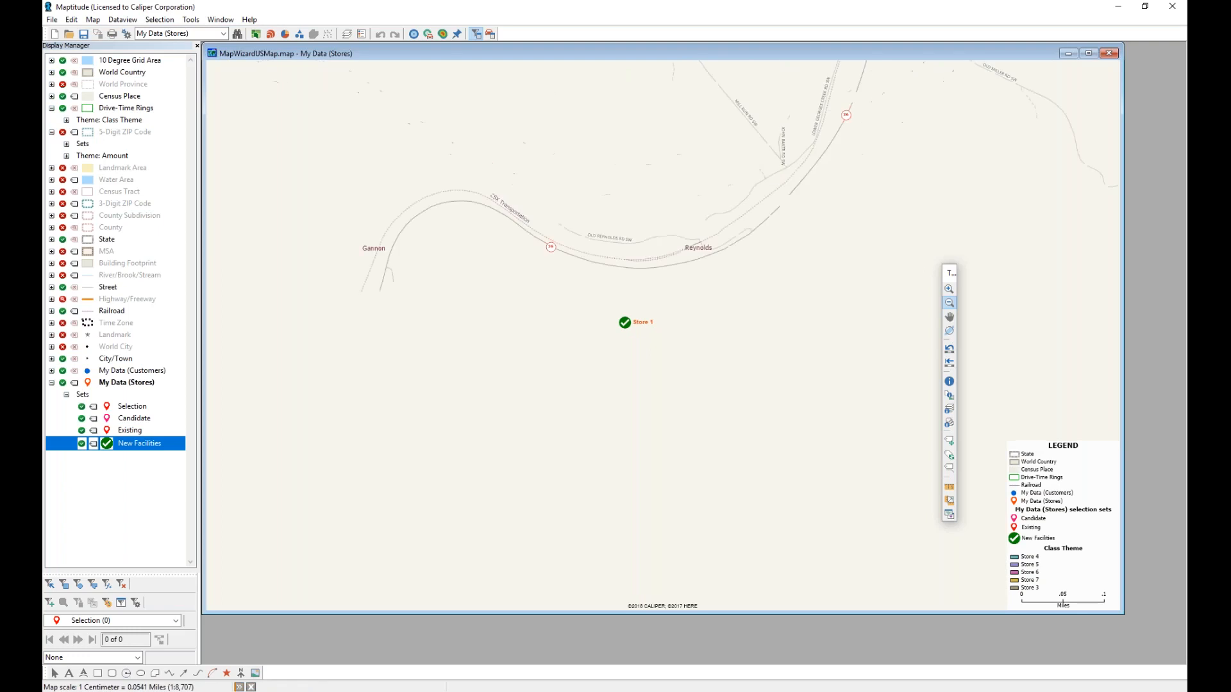
click(703, 349)
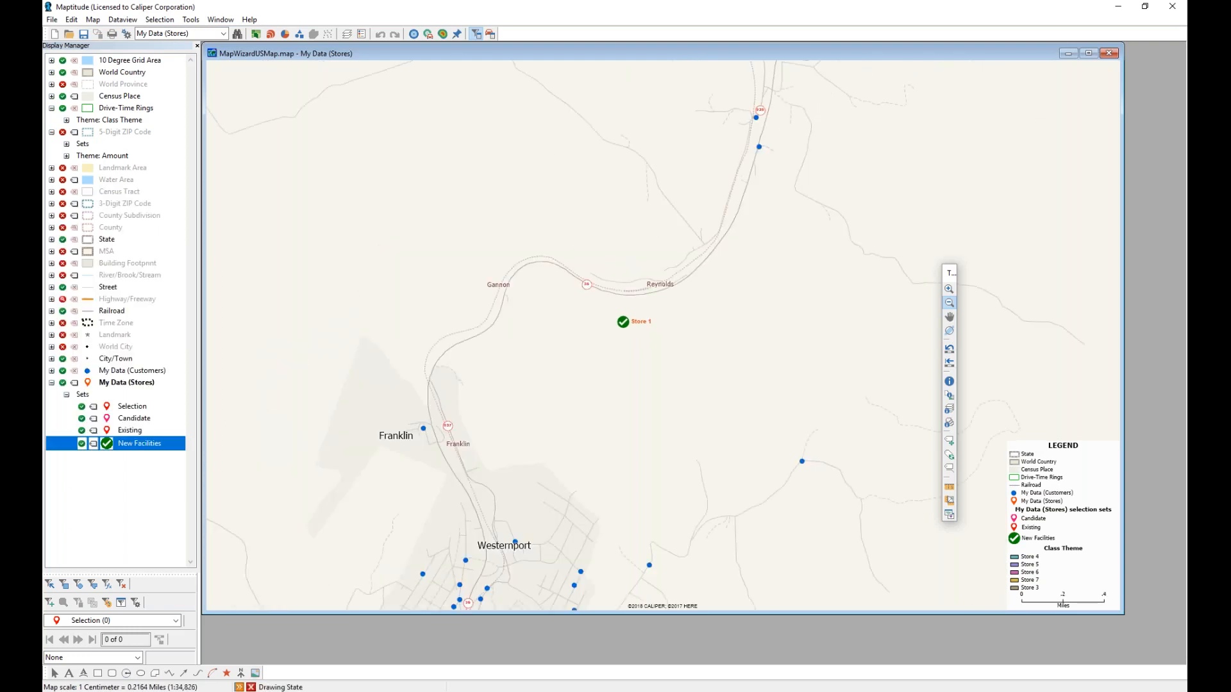
click(703, 349)
click(623, 322)
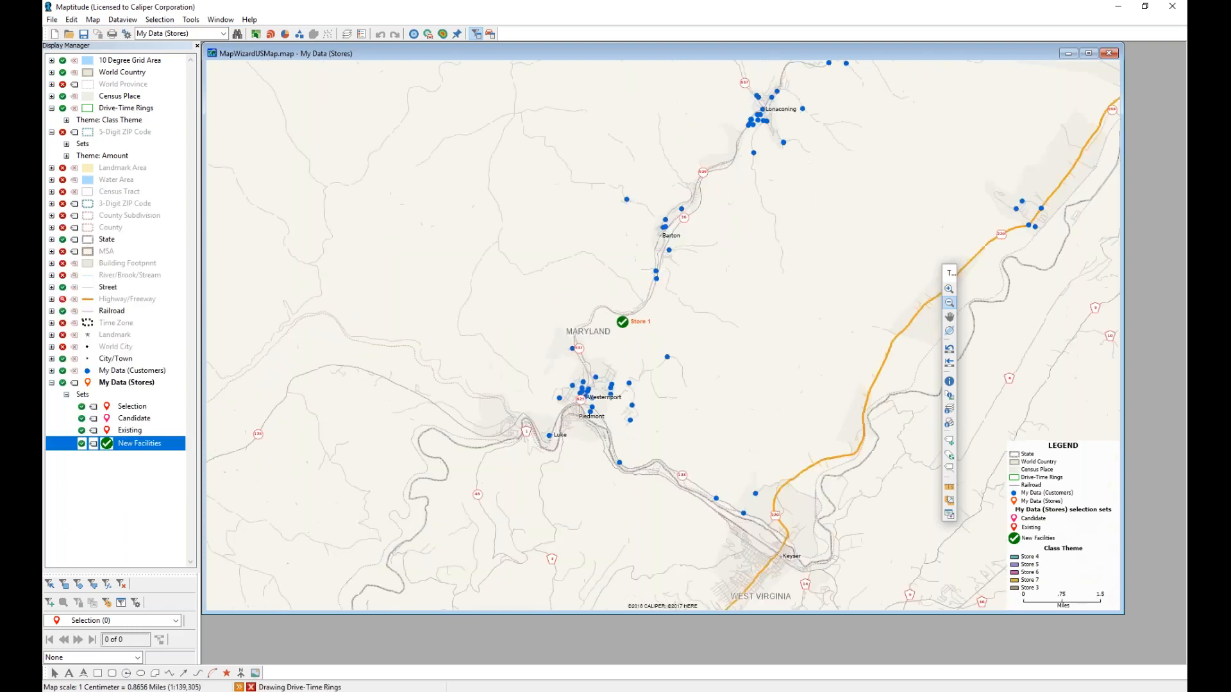
click(623, 322)
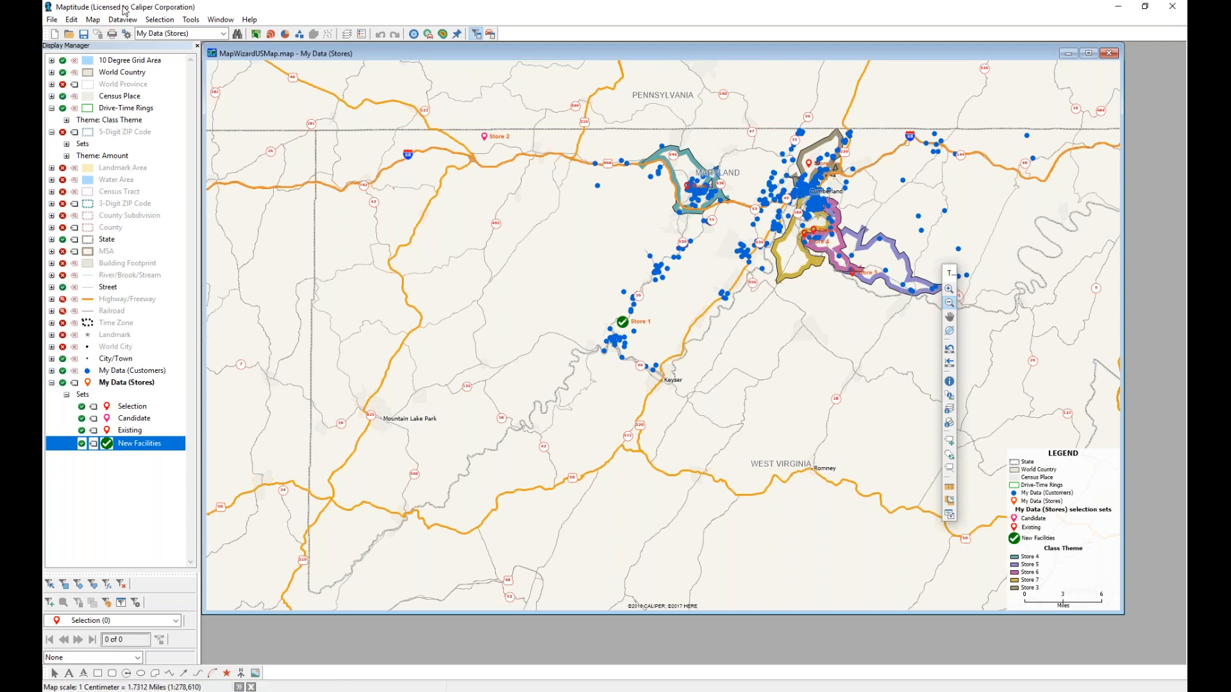
- Save the map as My Data (Stores).map in the Training folder
click(50, 19)
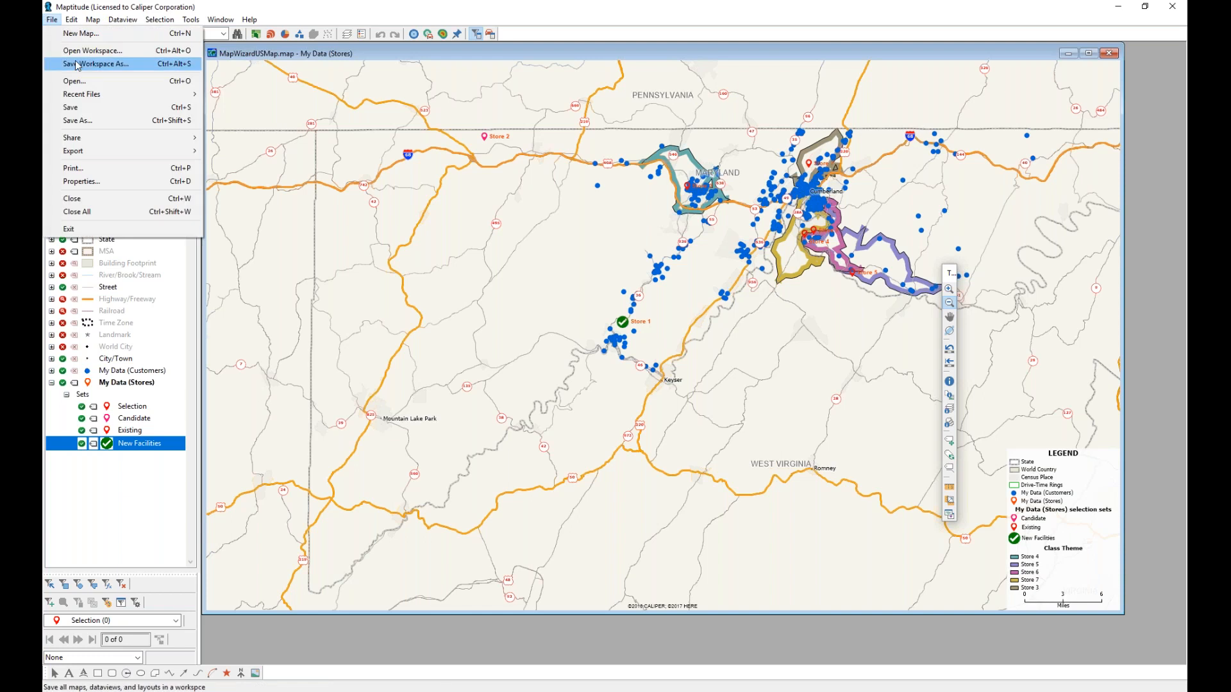
click(92, 121)
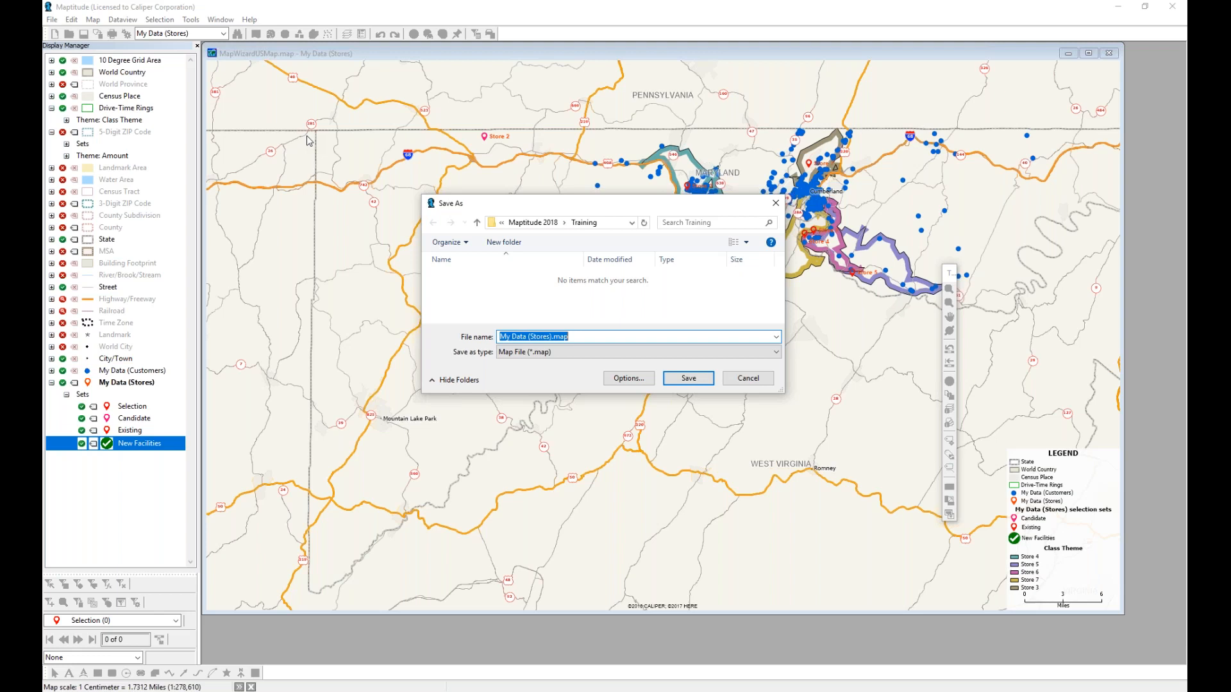
key(Return)
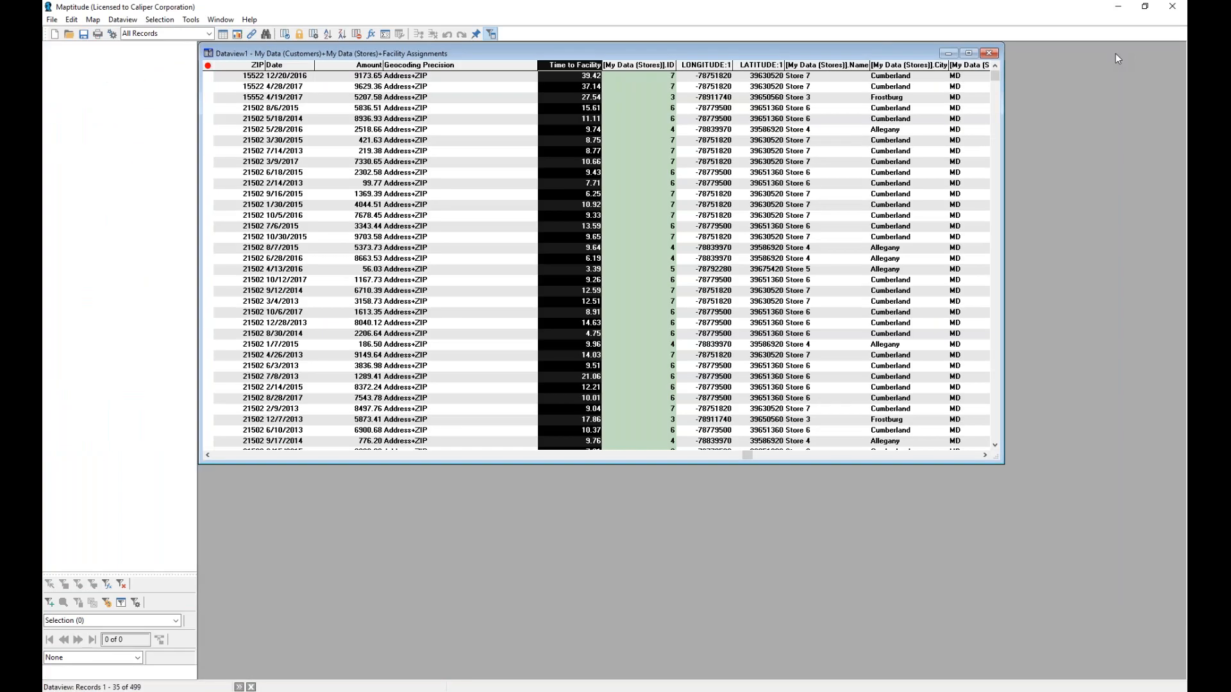
- Close all open maps and dataviews without saving any changes
right_click(1037, 97)
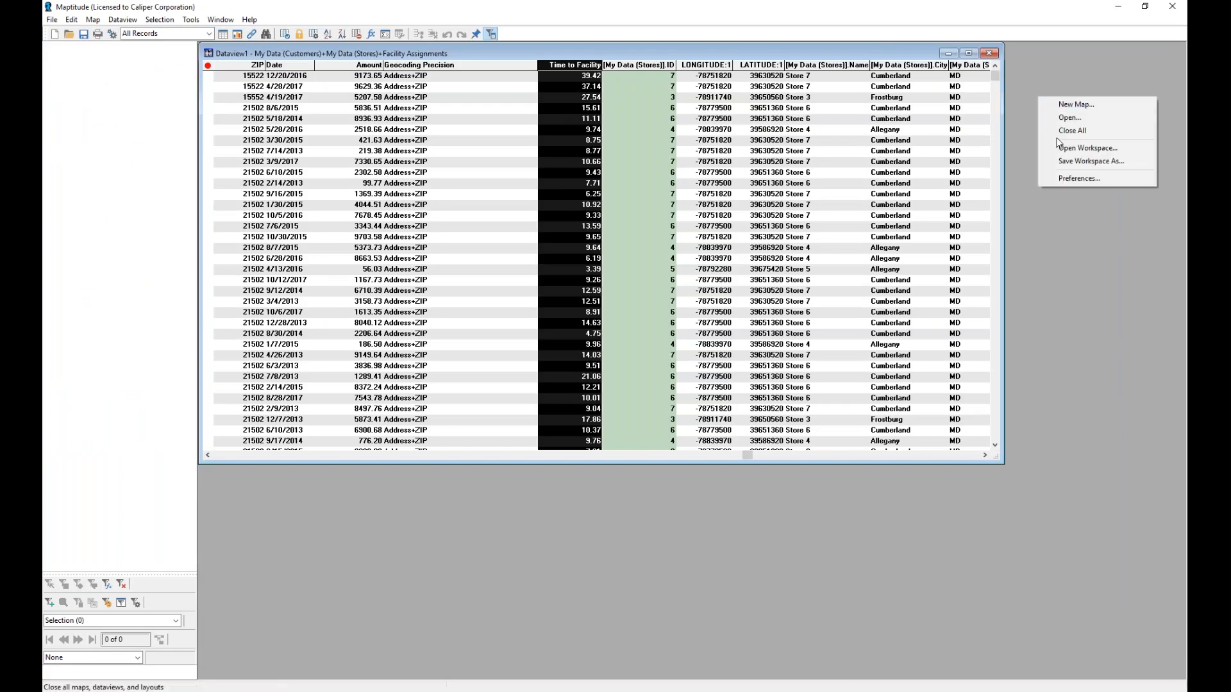
click(1064, 129)
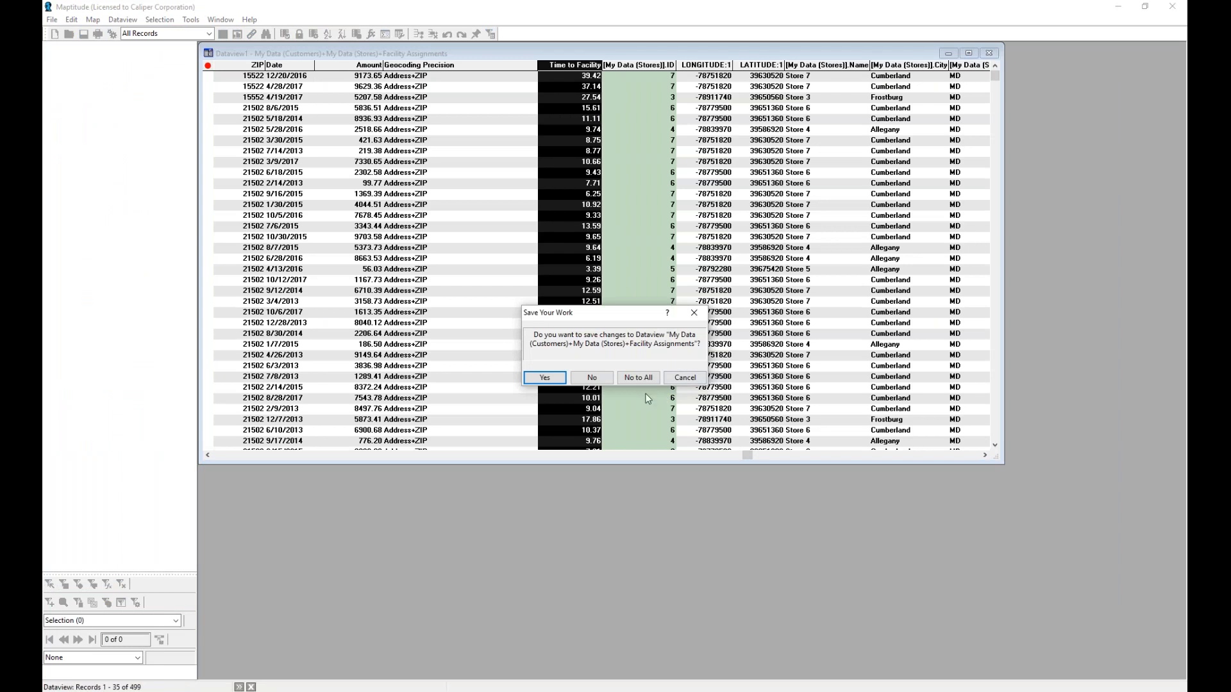
click(637, 378)
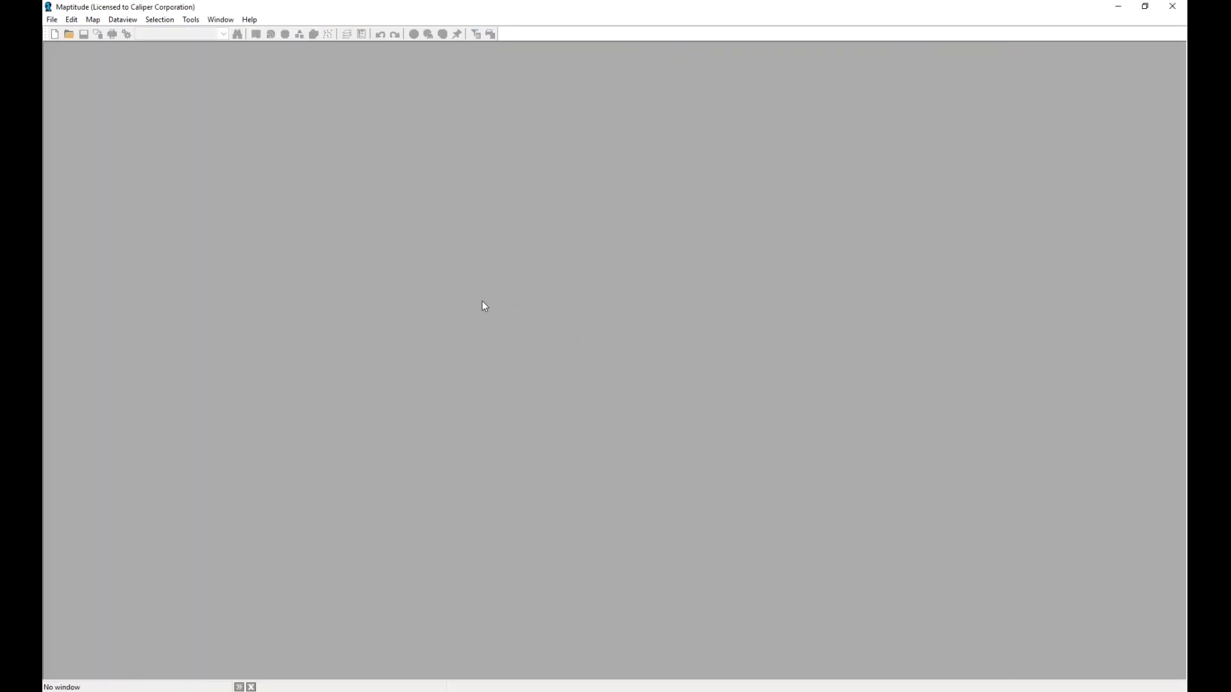
- Open the MapPoint map file Western.ptm from the Training folder, retrying whenever the server is busy
click(71, 35)
click(730, 360)
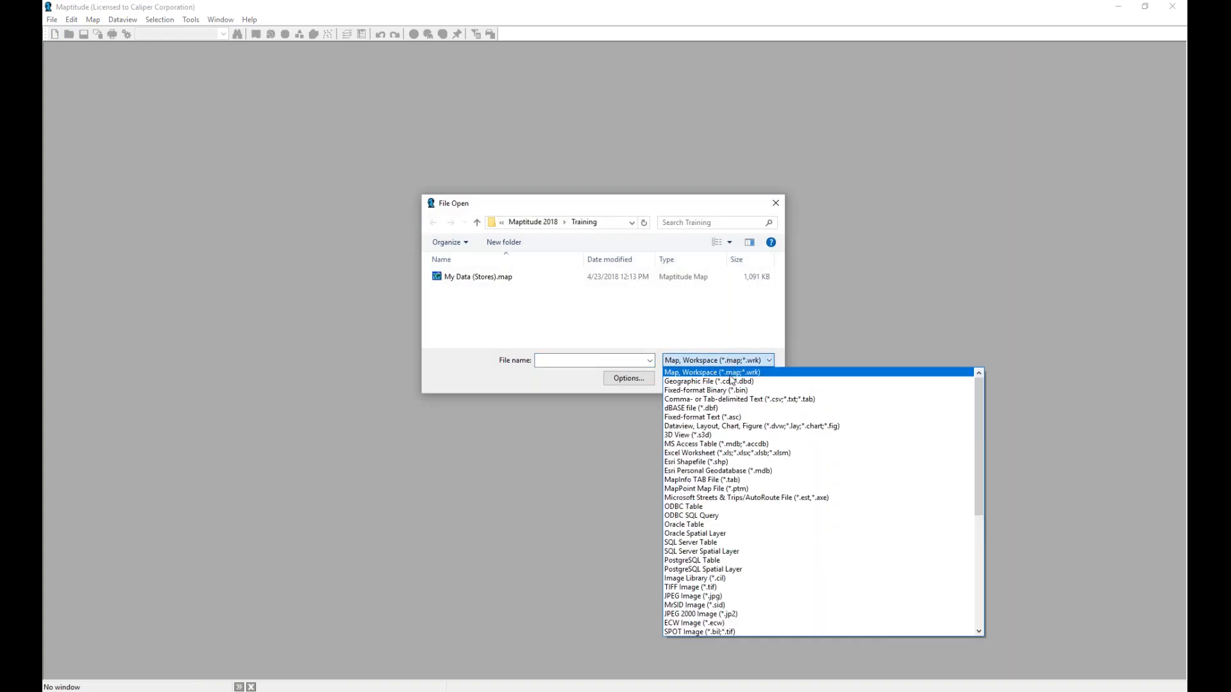
click(731, 490)
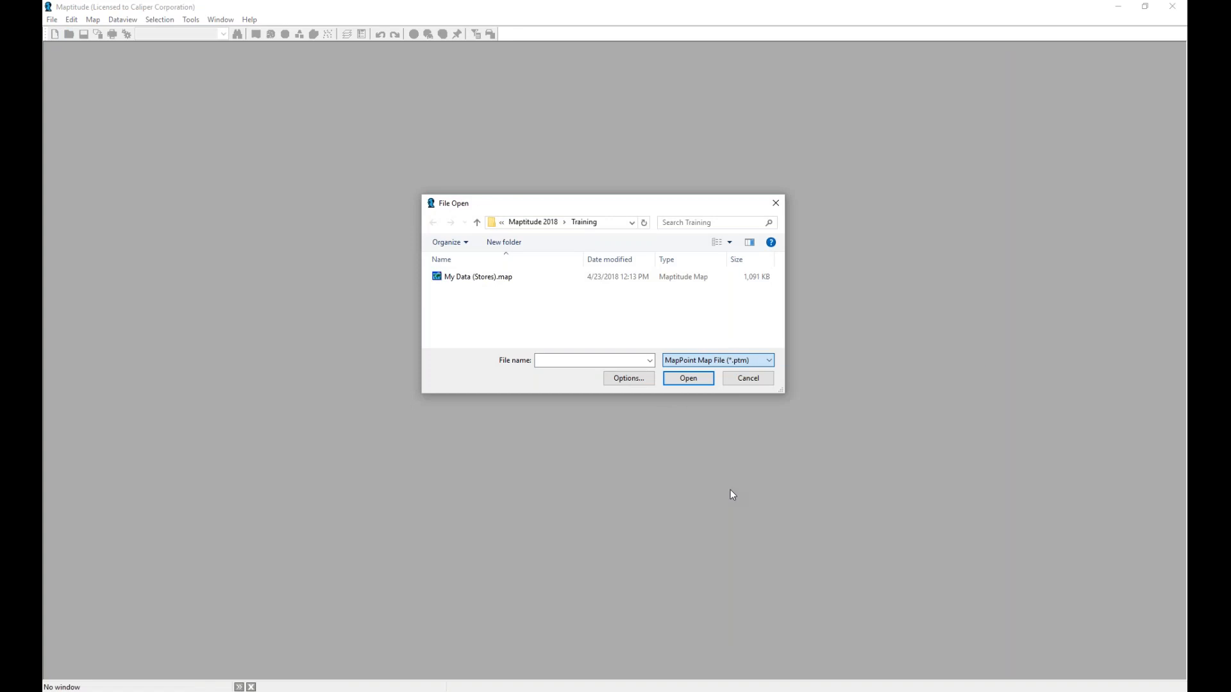
click(448, 276)
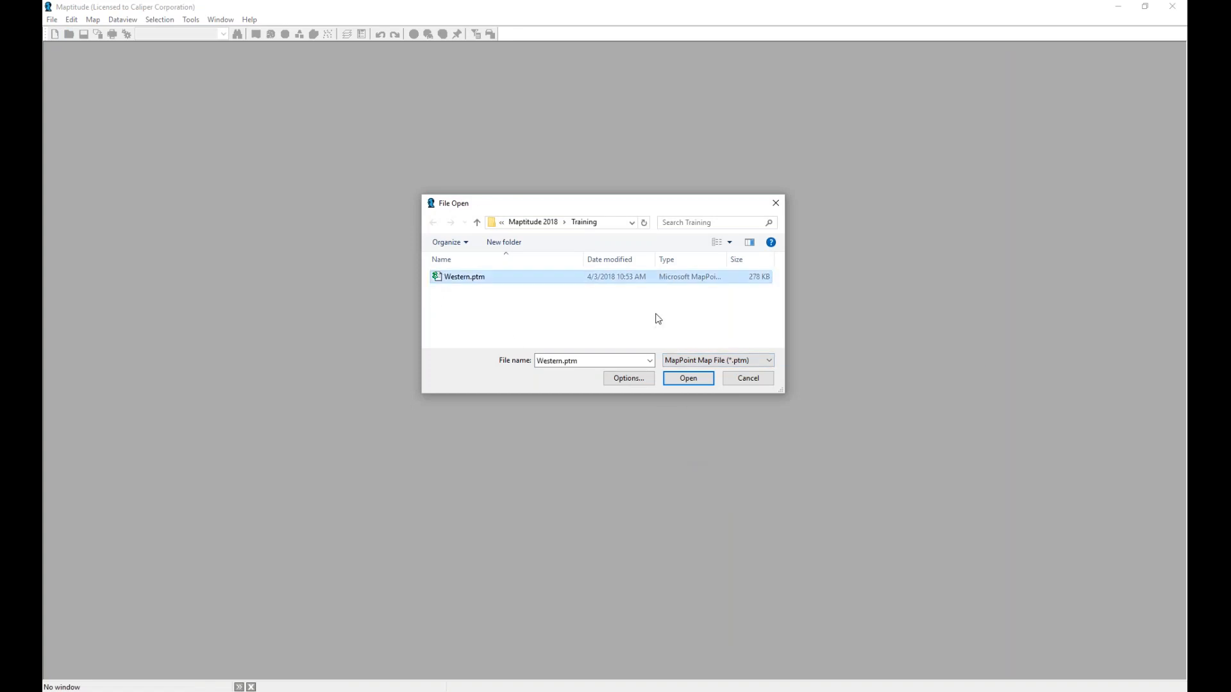
click(693, 378)
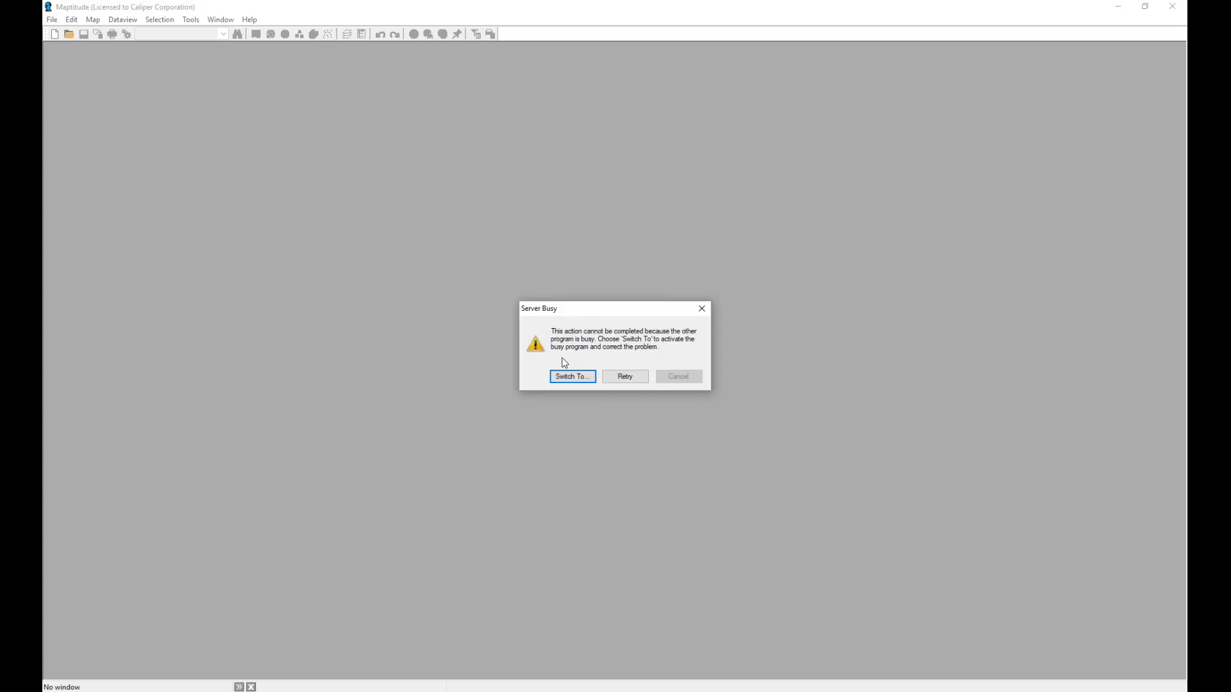
click(633, 376)
click(634, 377)
click(626, 381)
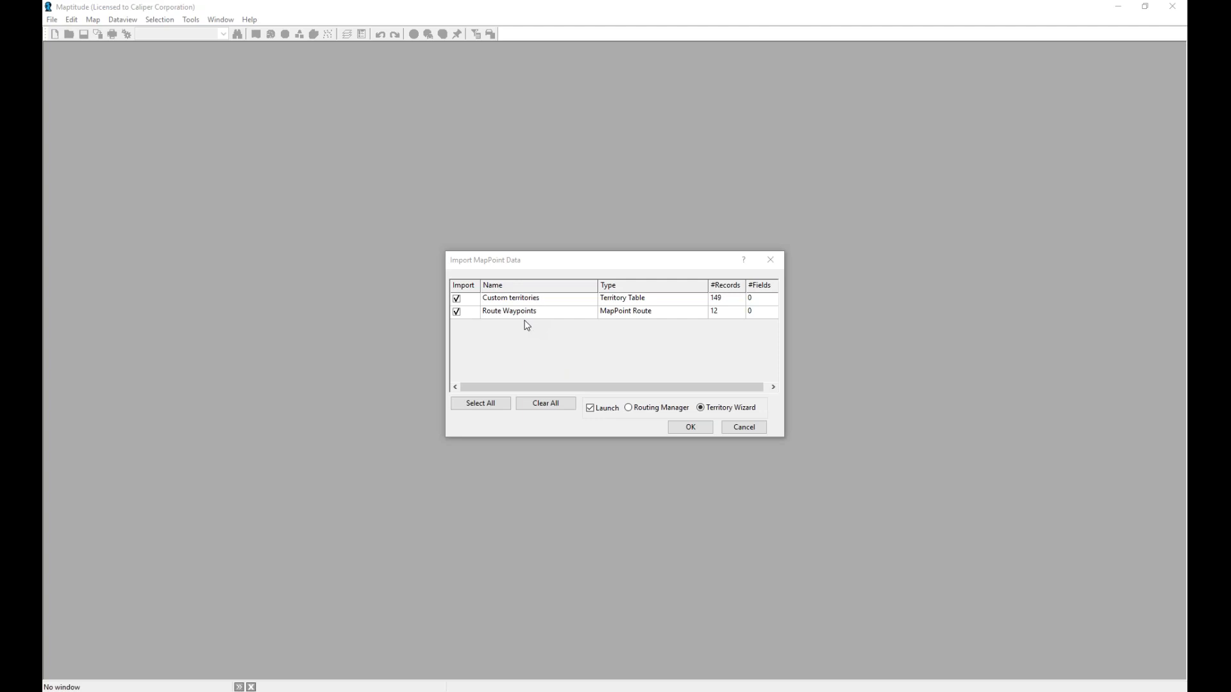
- Import the Custom territories table without Route Waypoints, storing it in a new Territory folder inside Training
click(457, 314)
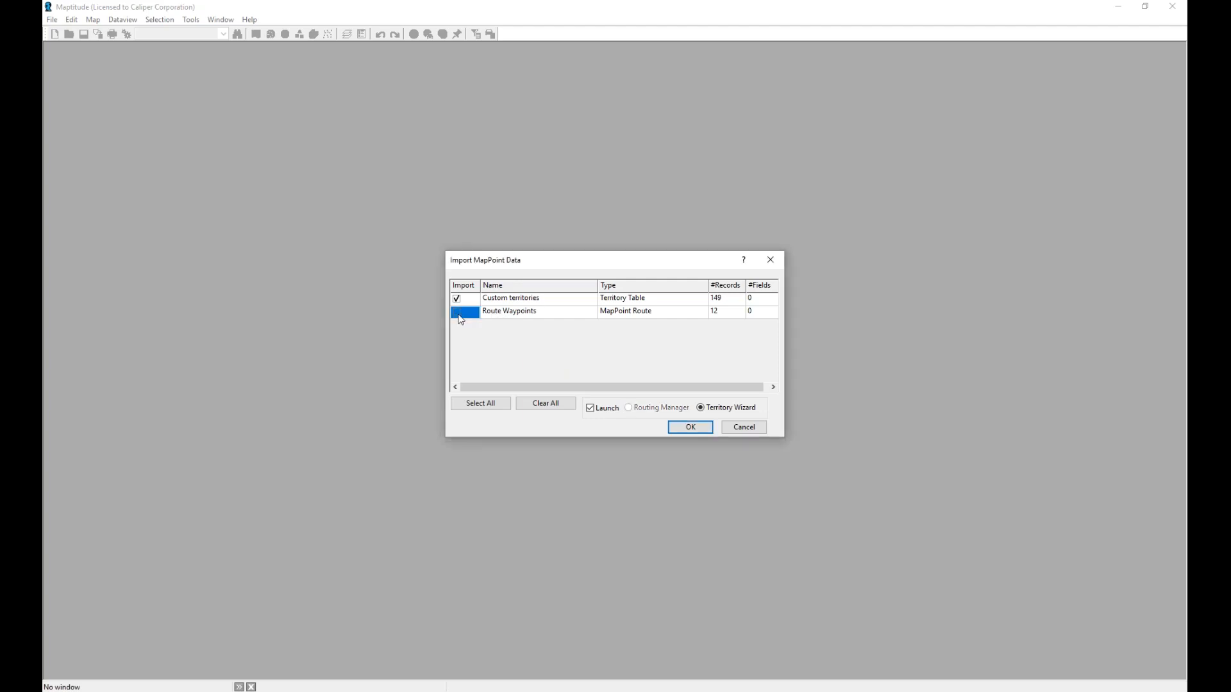
click(690, 427)
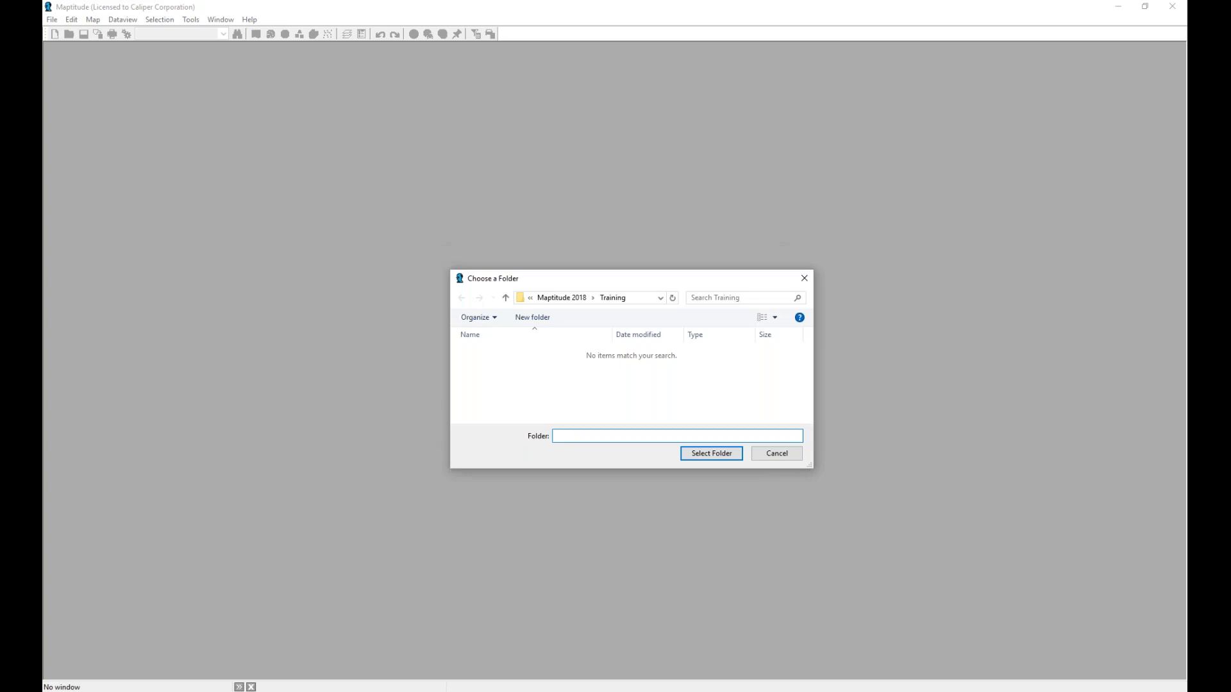
text(M)
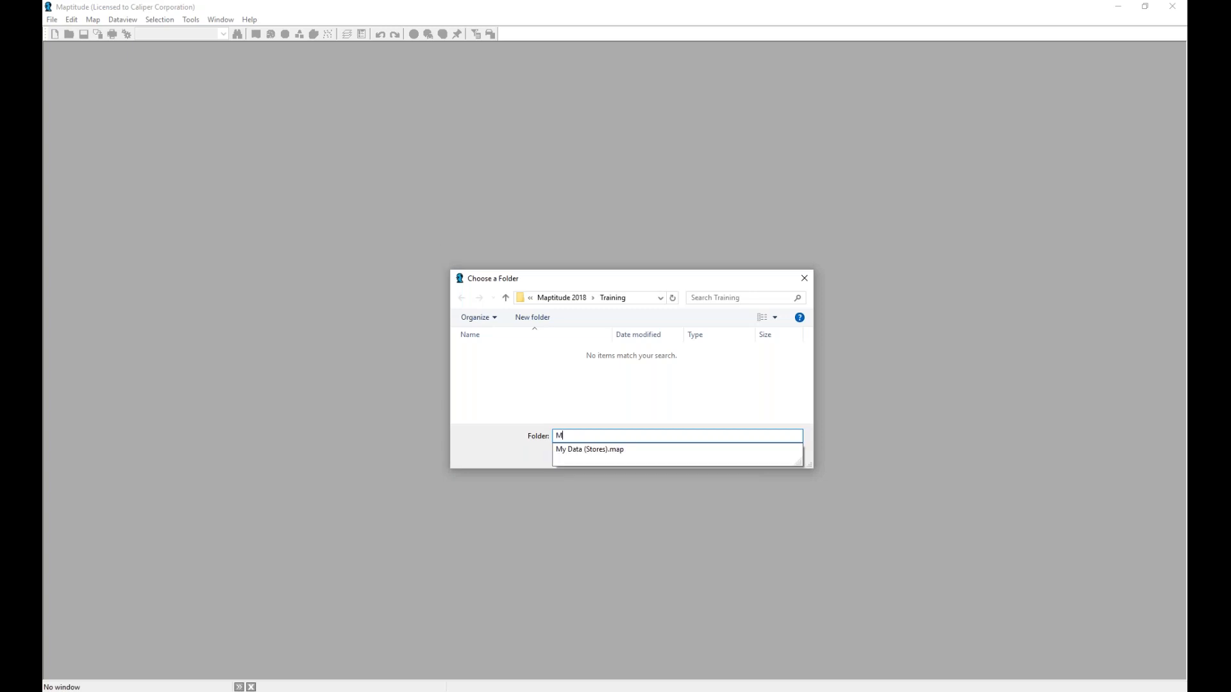
key(BackSpace)
key(BackSpace)
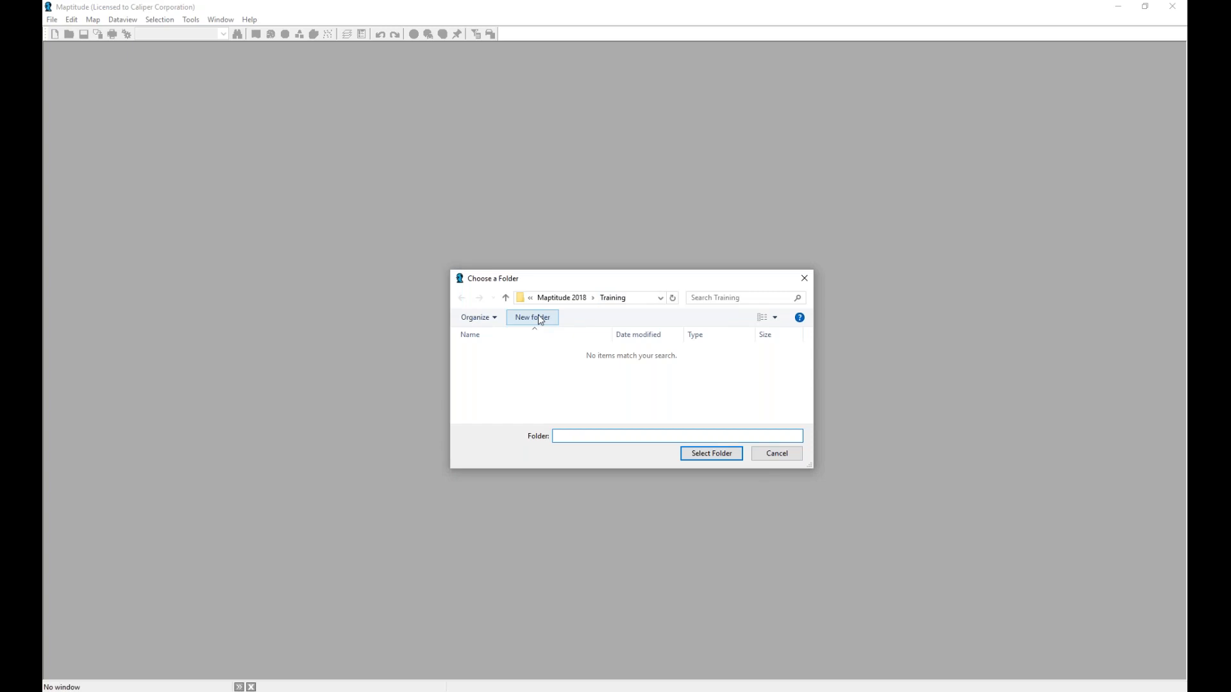
click(539, 319)
text(Territory)
key(Return)
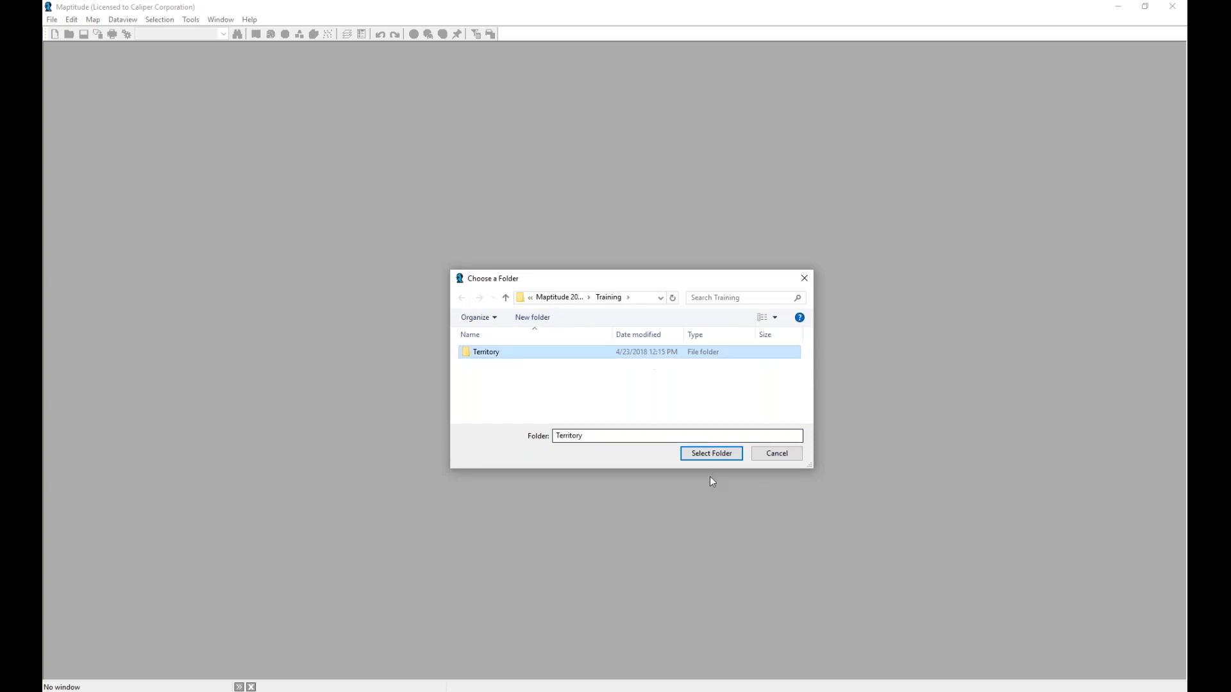
click(727, 456)
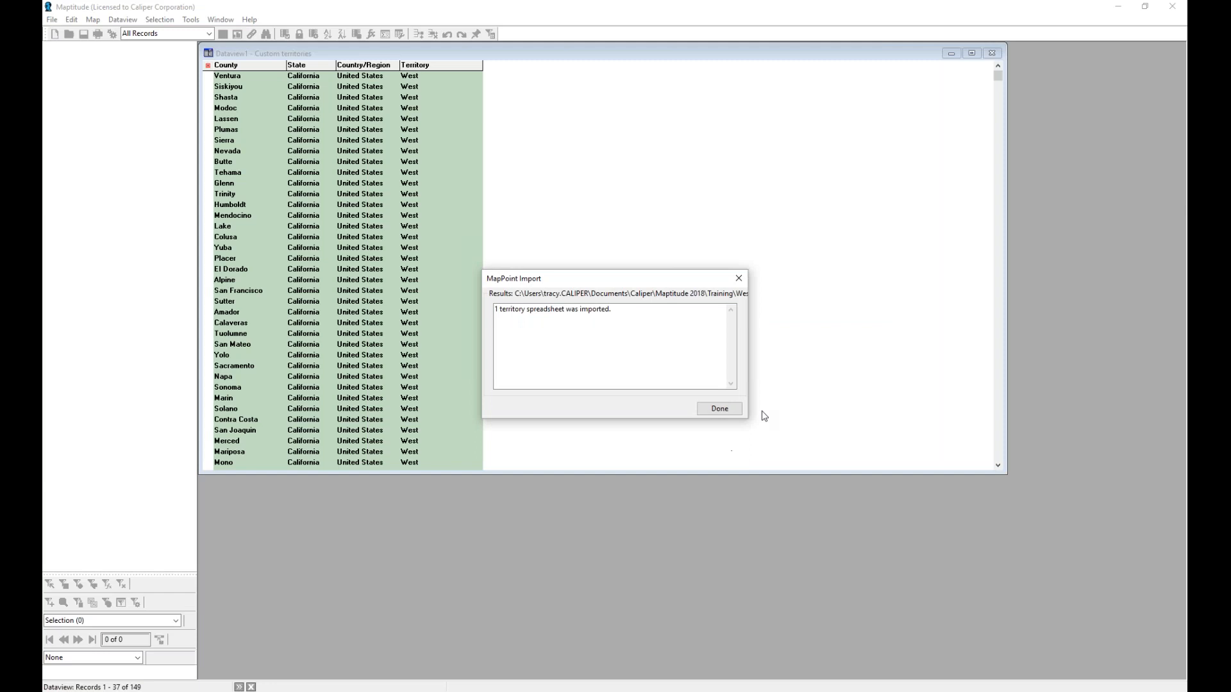
click(735, 411)
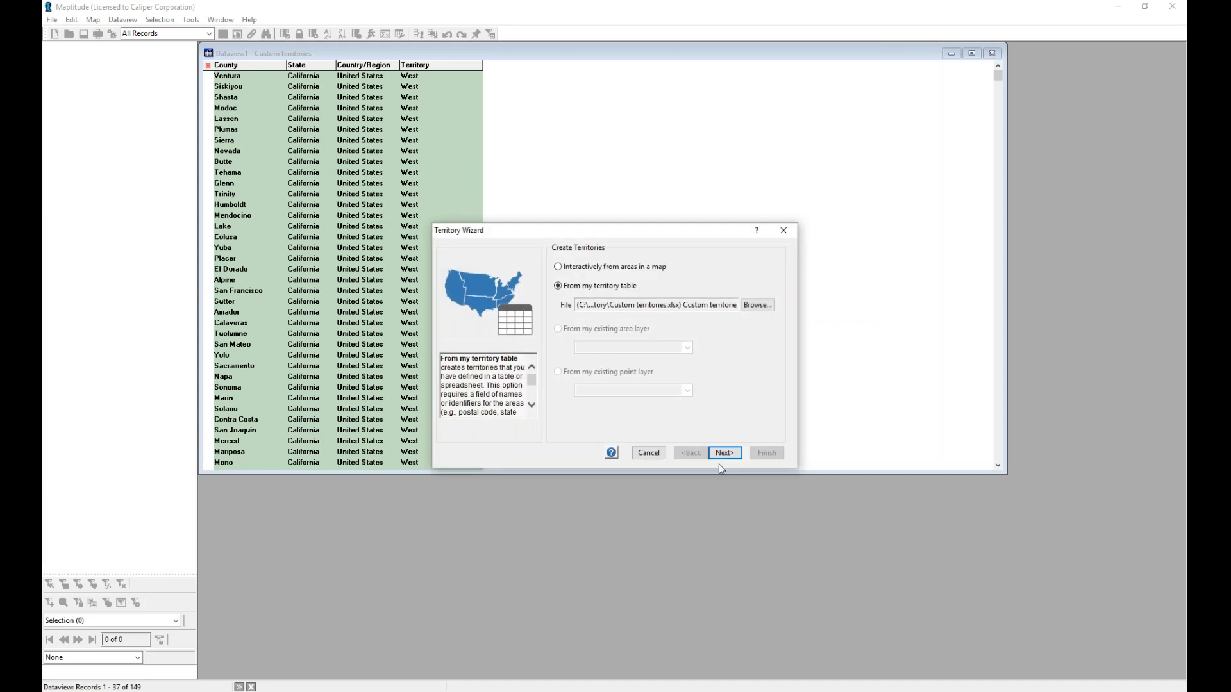
- Create county-based territories from the imported territory table without tracking fields, saving the layer as Custom territories.dbd in the Training folder
click(725, 453)
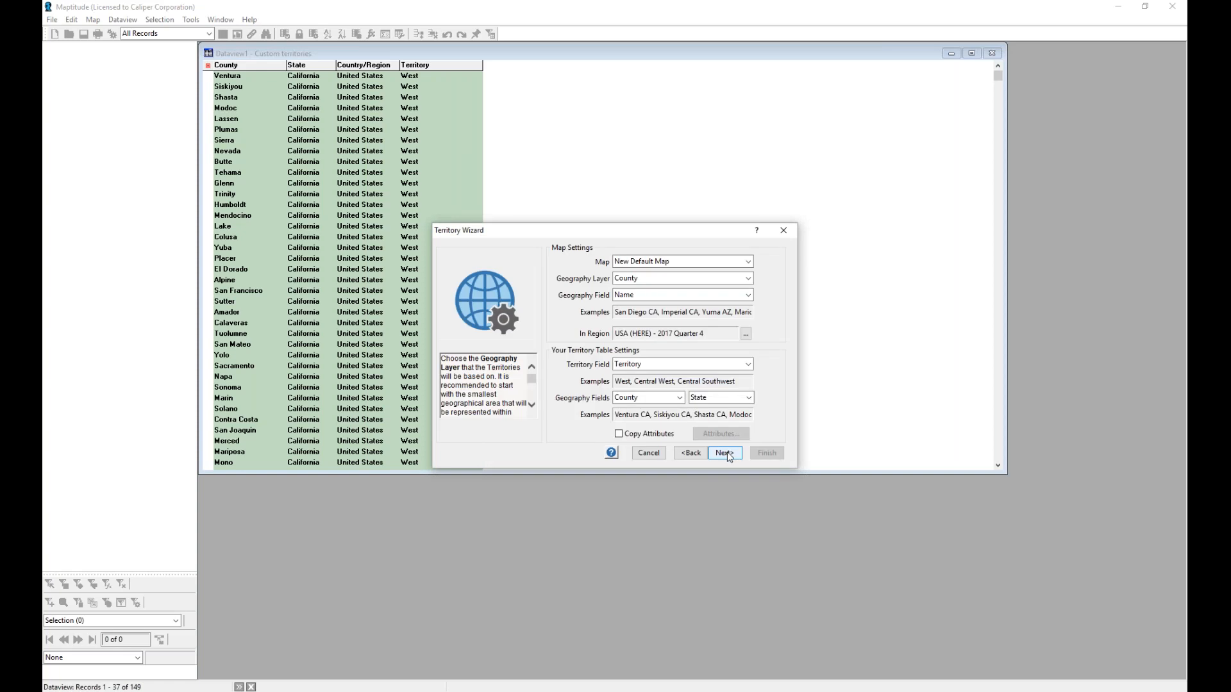
click(725, 453)
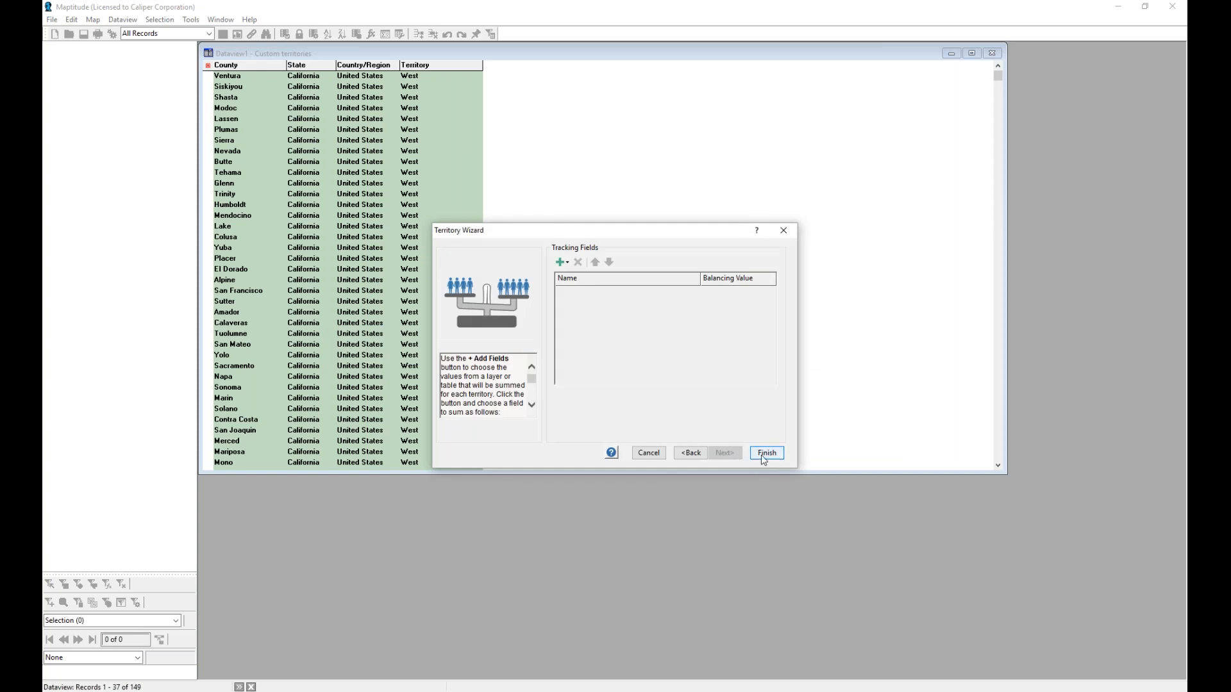
click(764, 455)
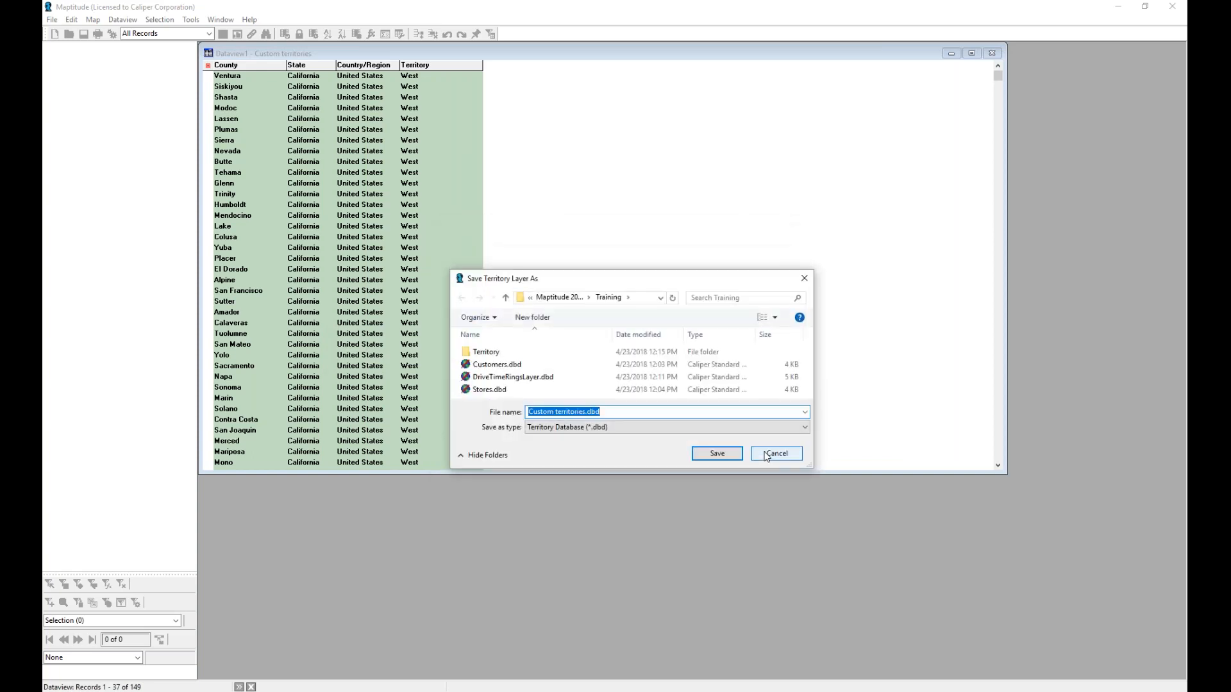
click(720, 454)
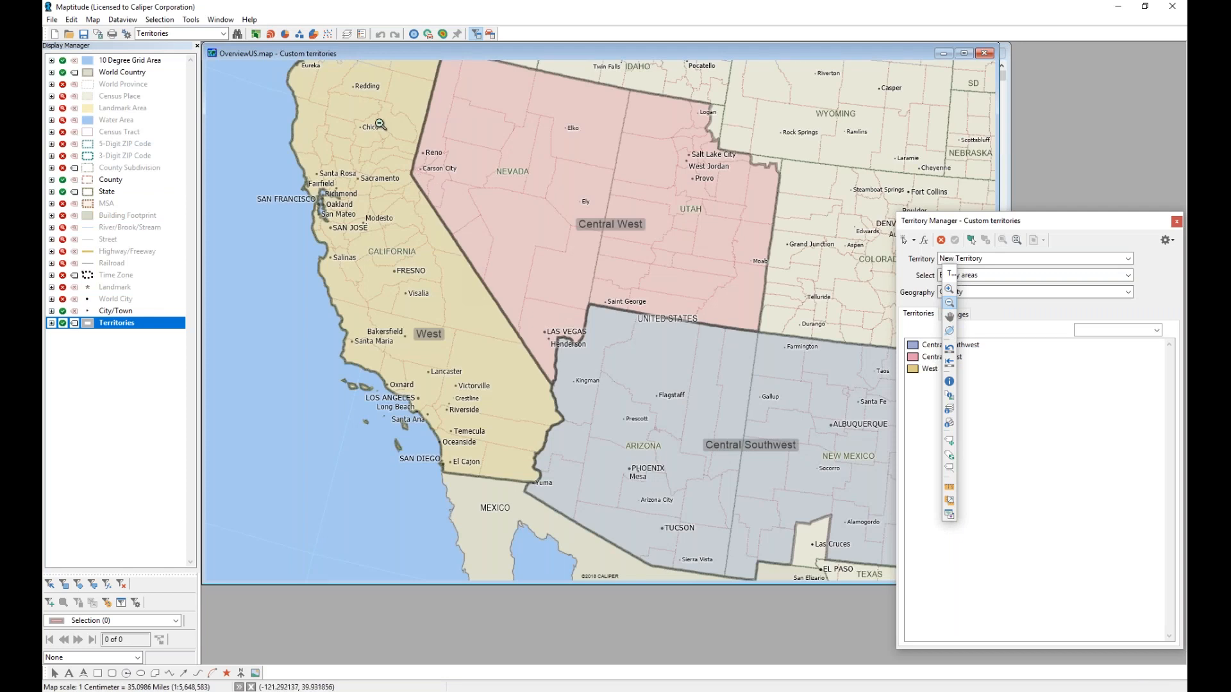
click(69, 33)
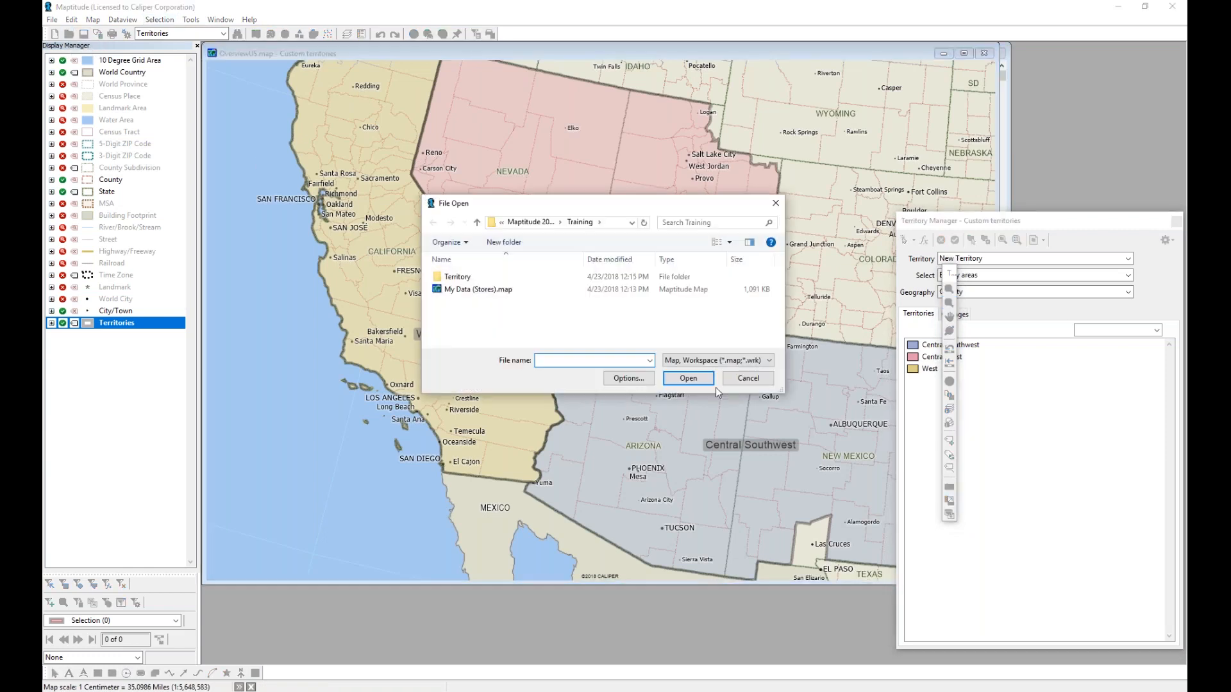
click(715, 360)
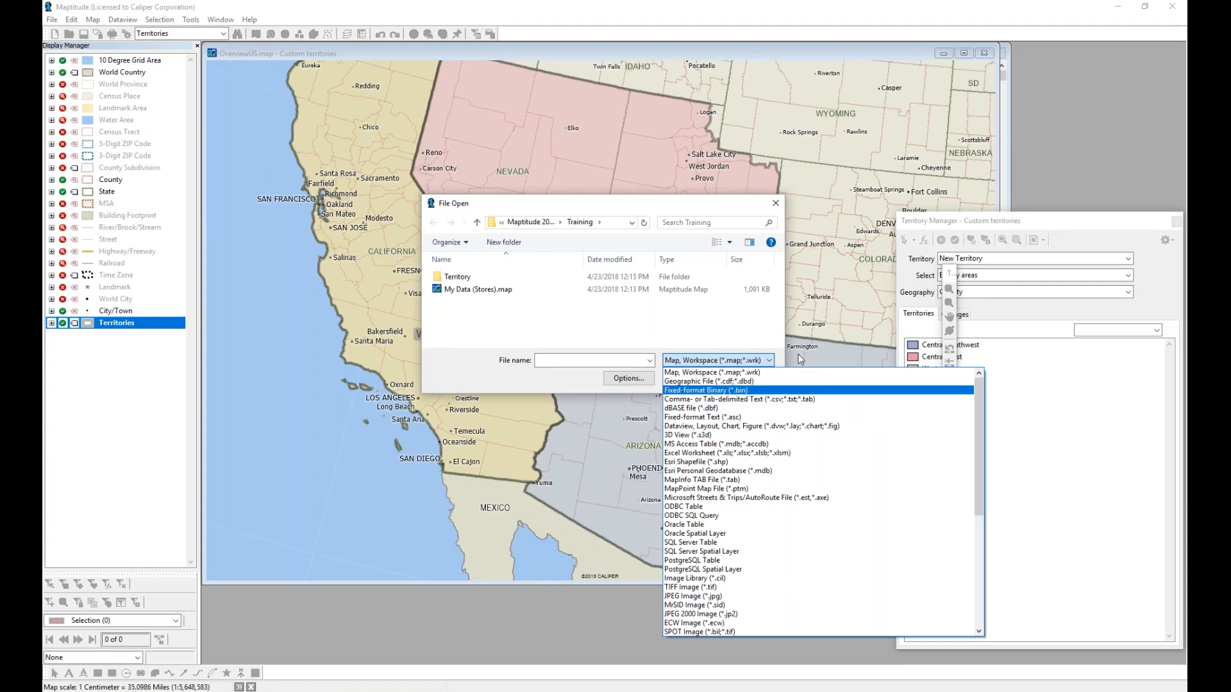
click(782, 208)
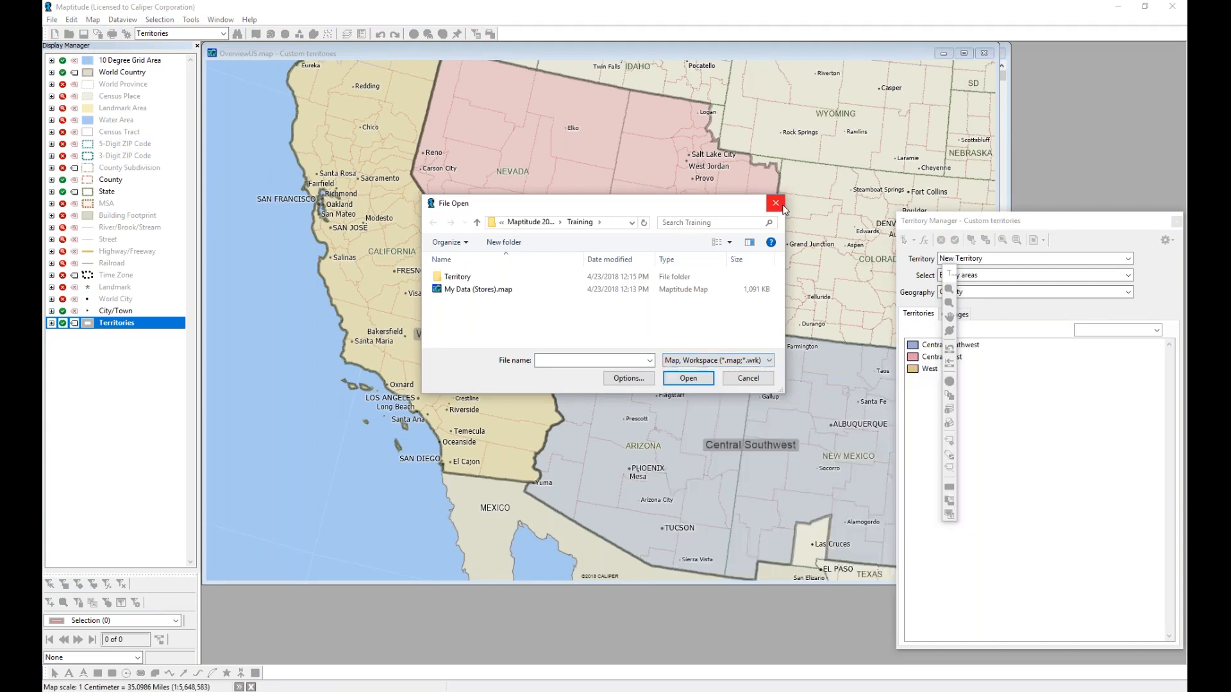
click(775, 203)
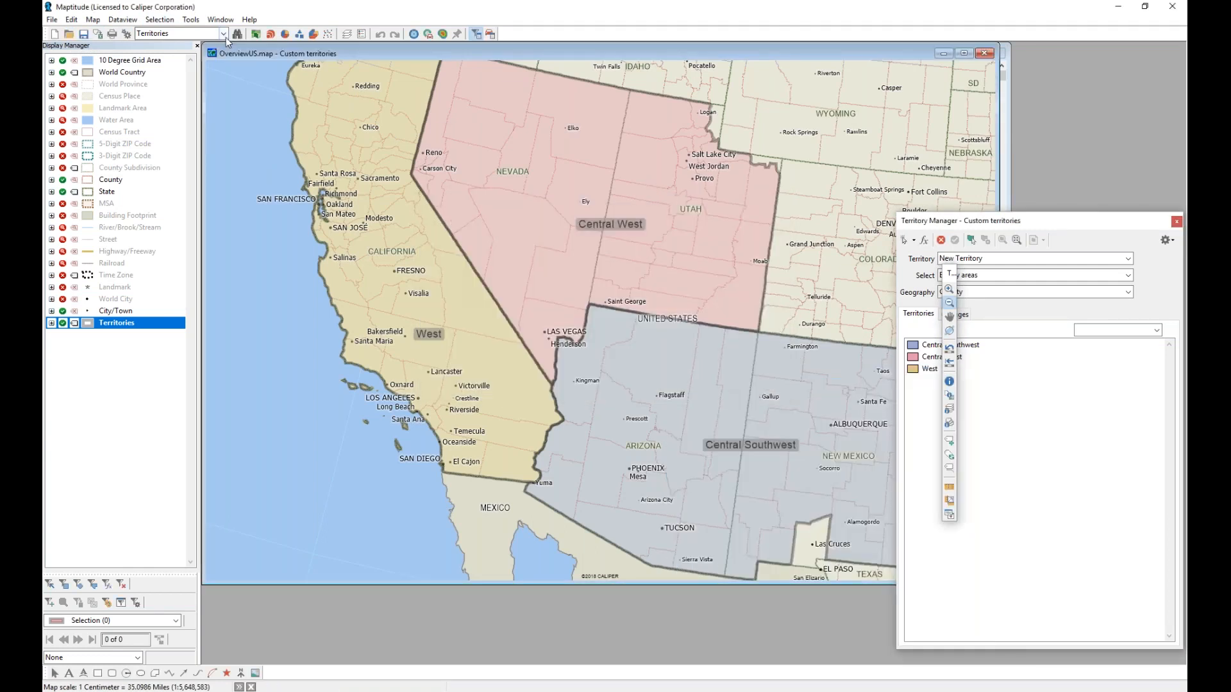
- Start a distance and travel time table with the Territories layer as both origins and destinations
click(190, 20)
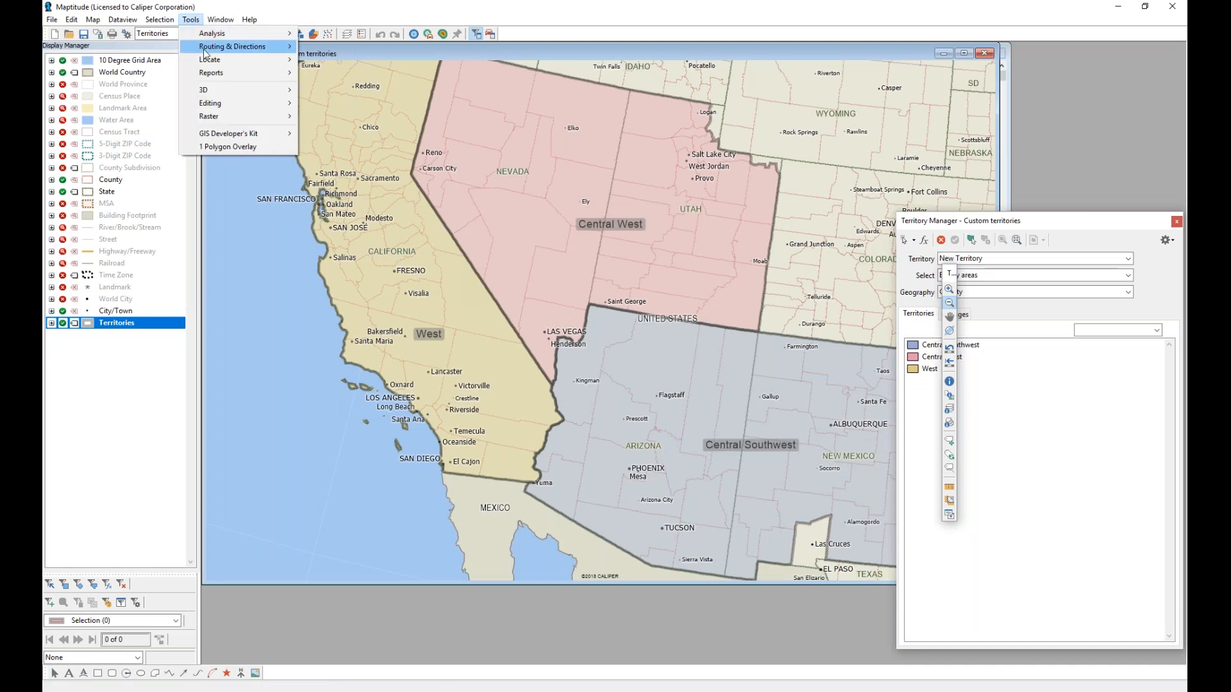
mouse_move(215, 48)
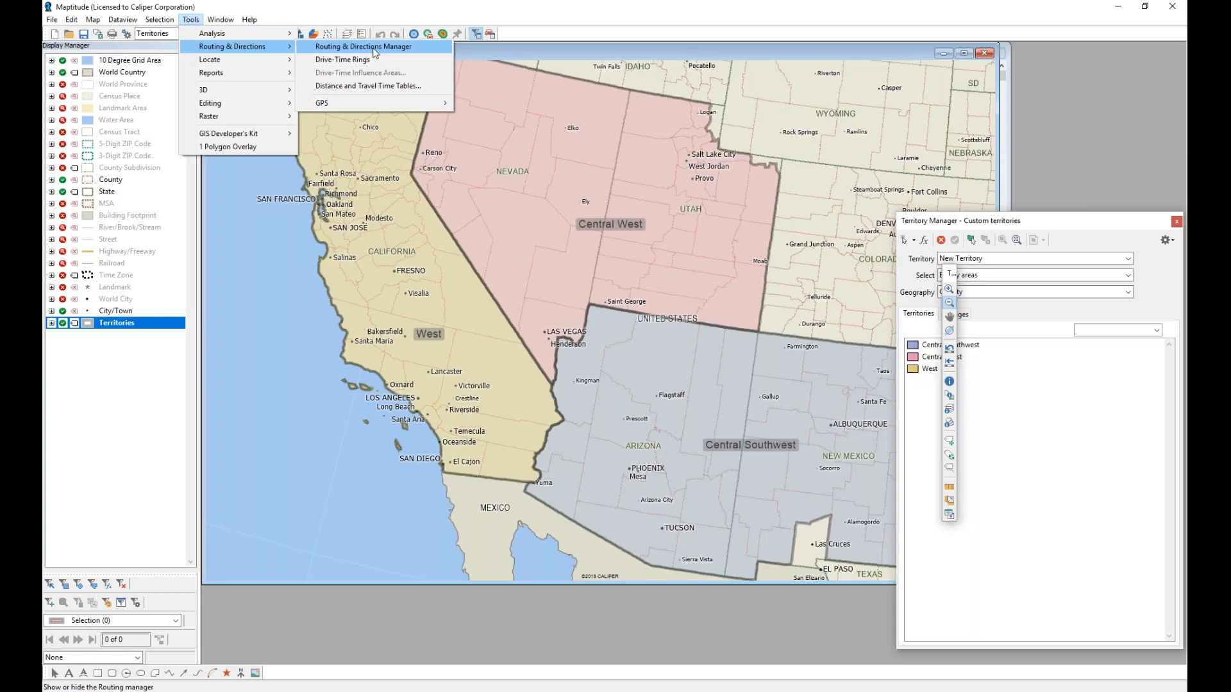
click(380, 88)
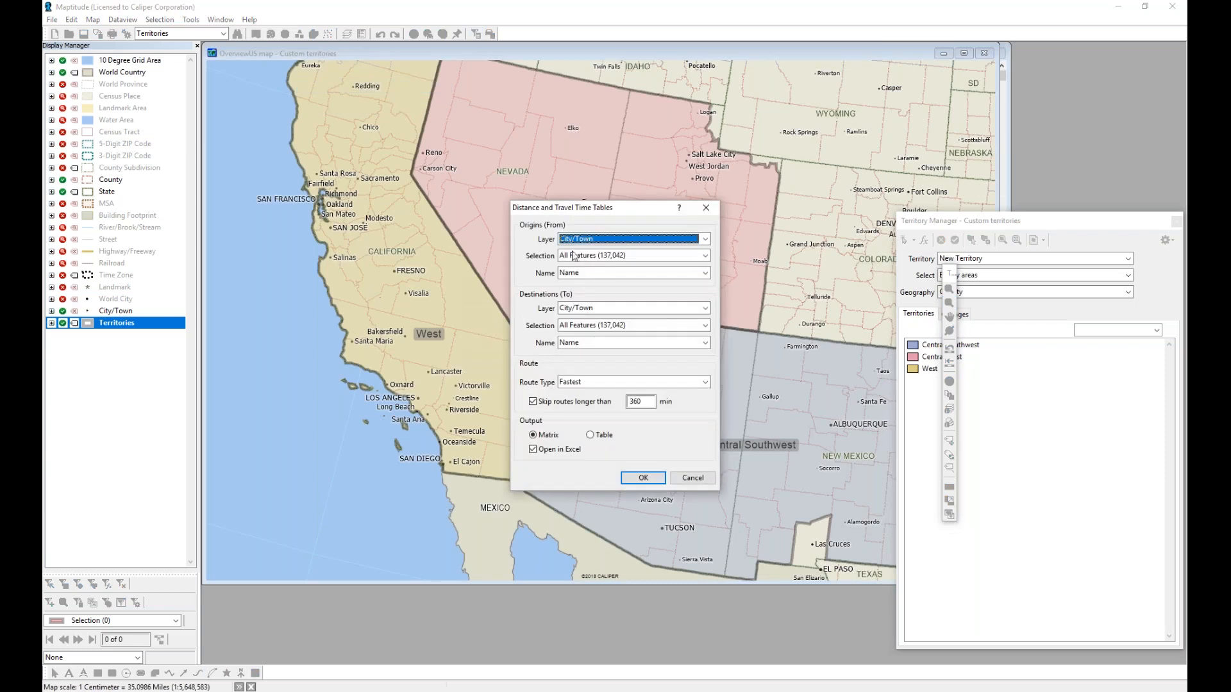
click(589, 239)
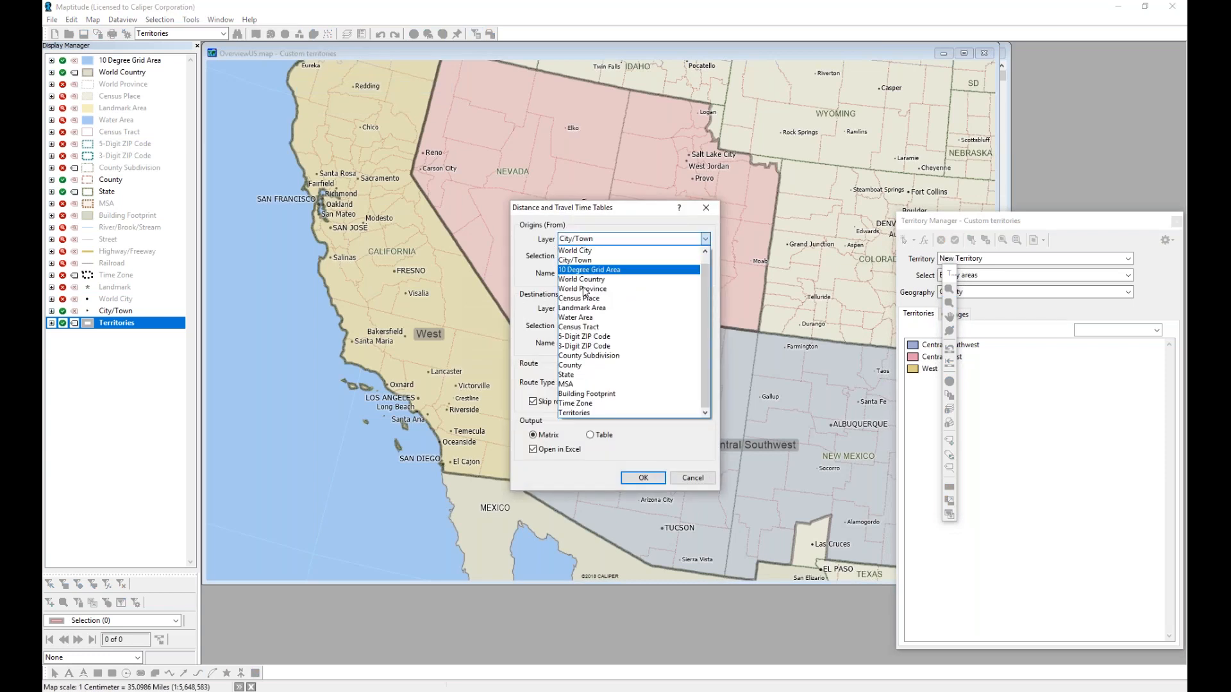
click(609, 412)
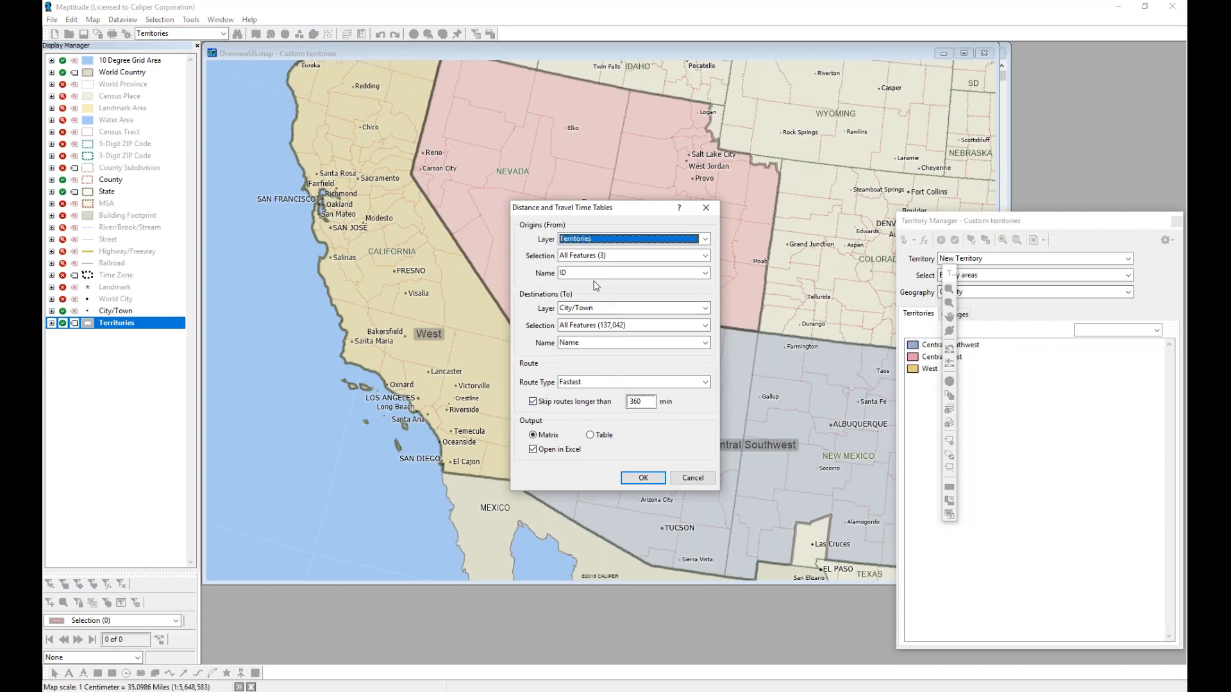
click(596, 309)
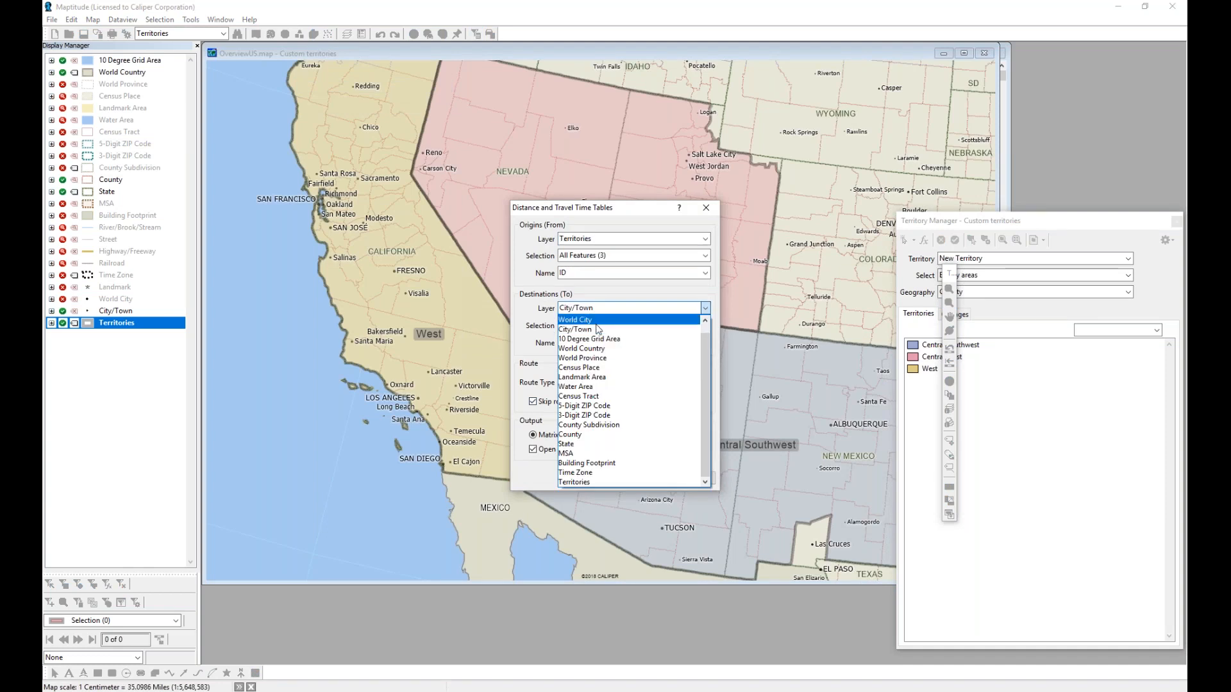
click(610, 479)
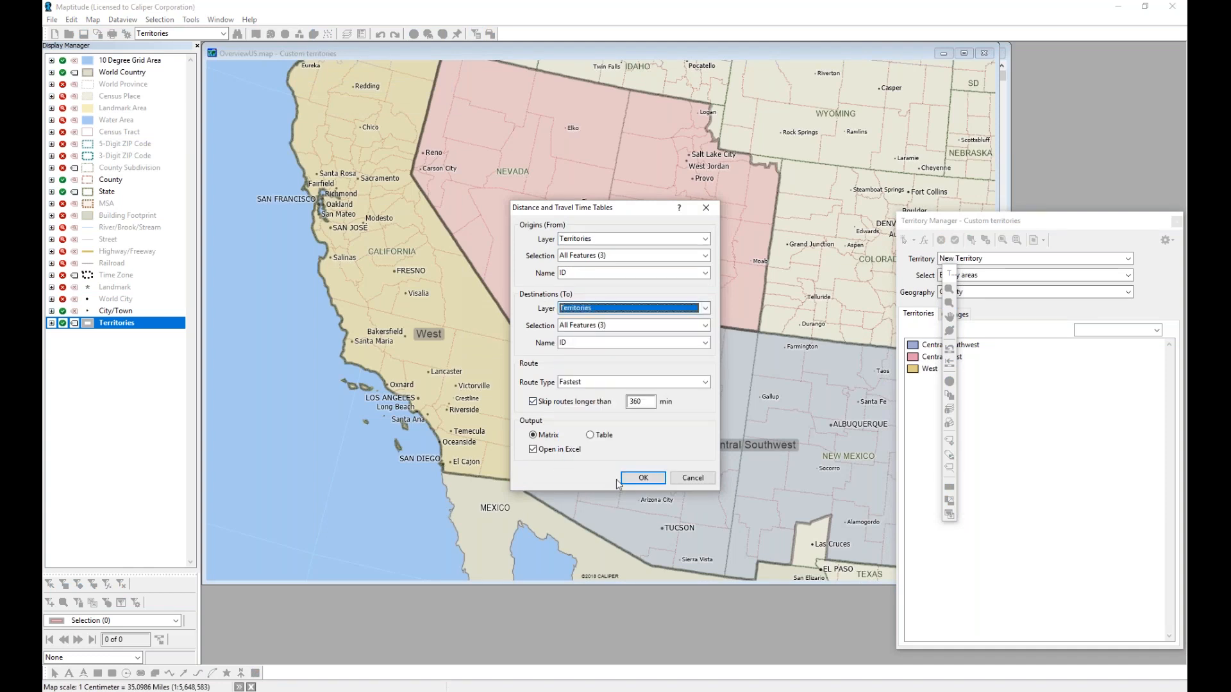
- Name both the origins and the destinations by the Territory field
click(585, 272)
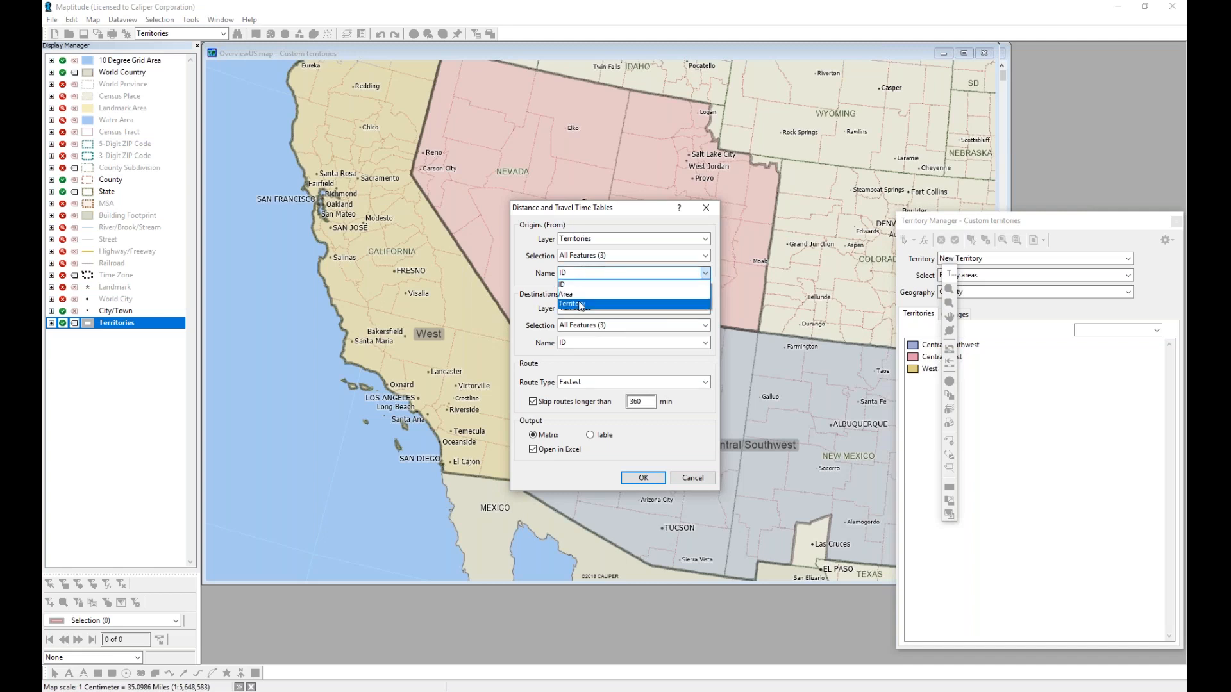
click(580, 305)
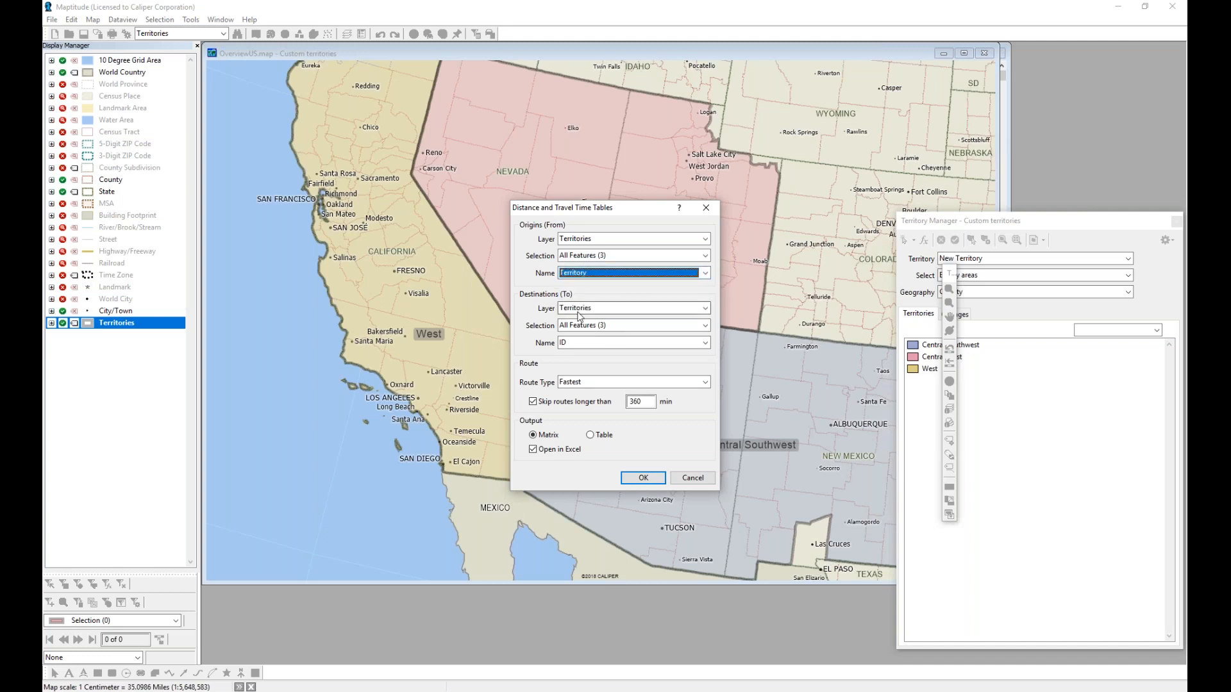
click(596, 344)
click(599, 373)
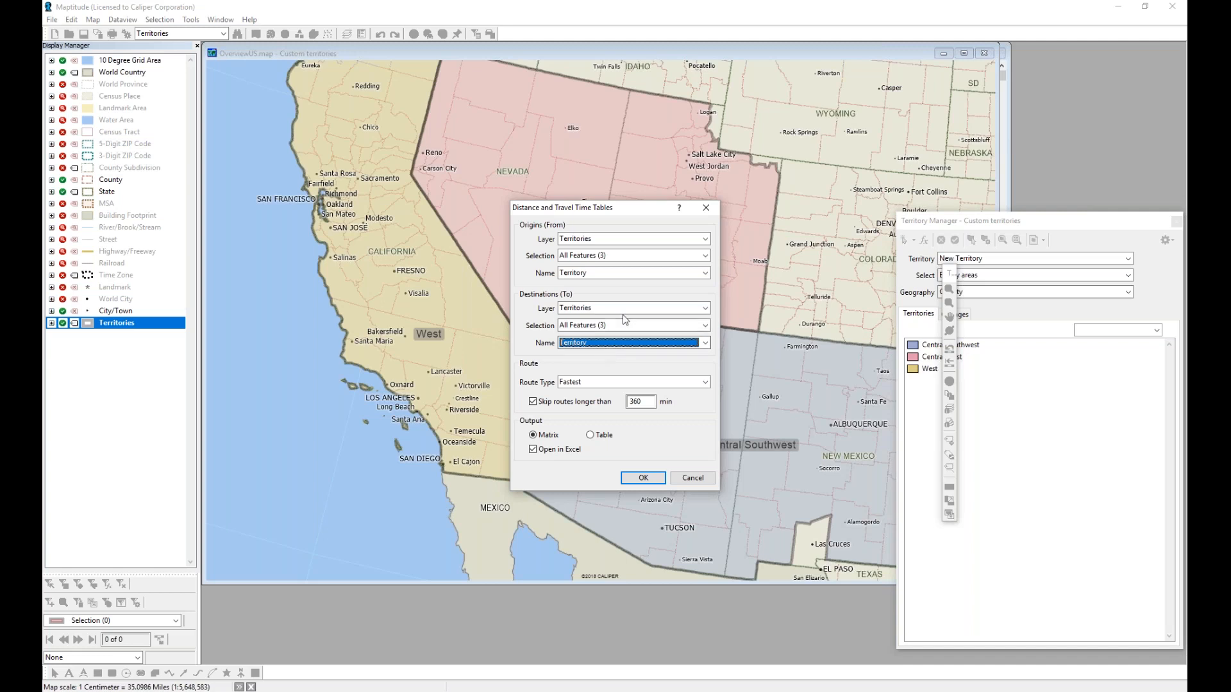
- Skip routes longer than 1200 min, output the distances and times as a table, and save the Excel worksheet as TimeDistance
double_click(629, 401)
text(1200)
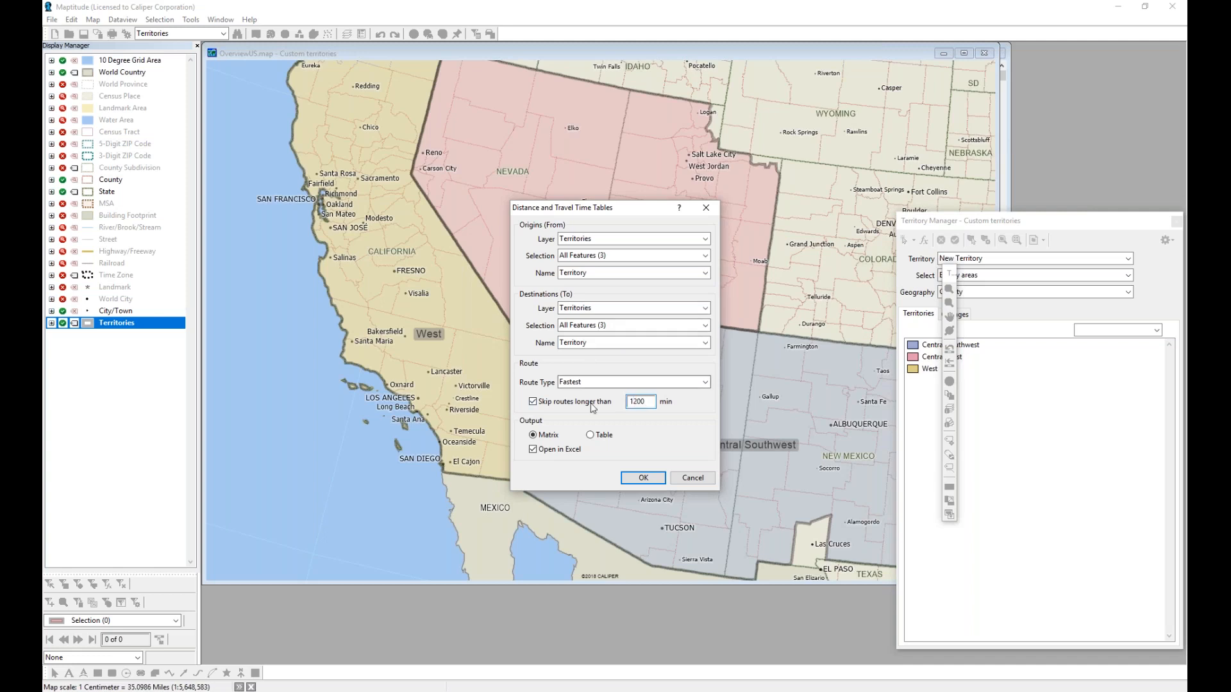
click(608, 436)
click(654, 481)
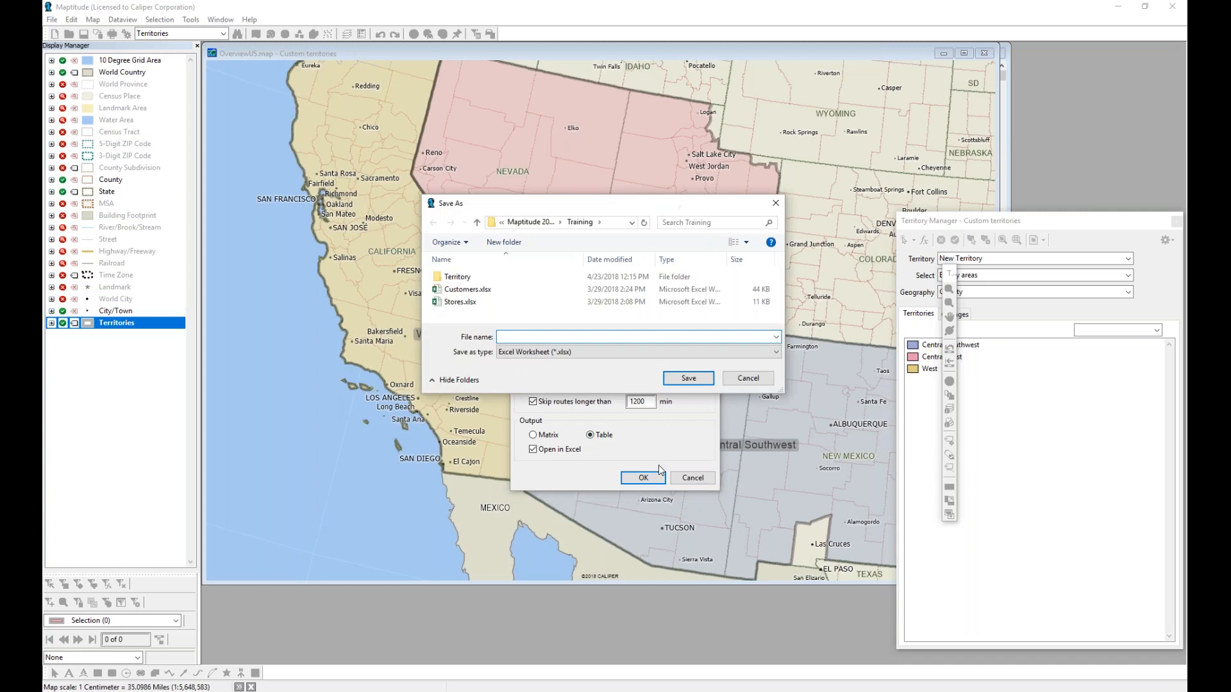
text(TimeDistance)
key(Return)
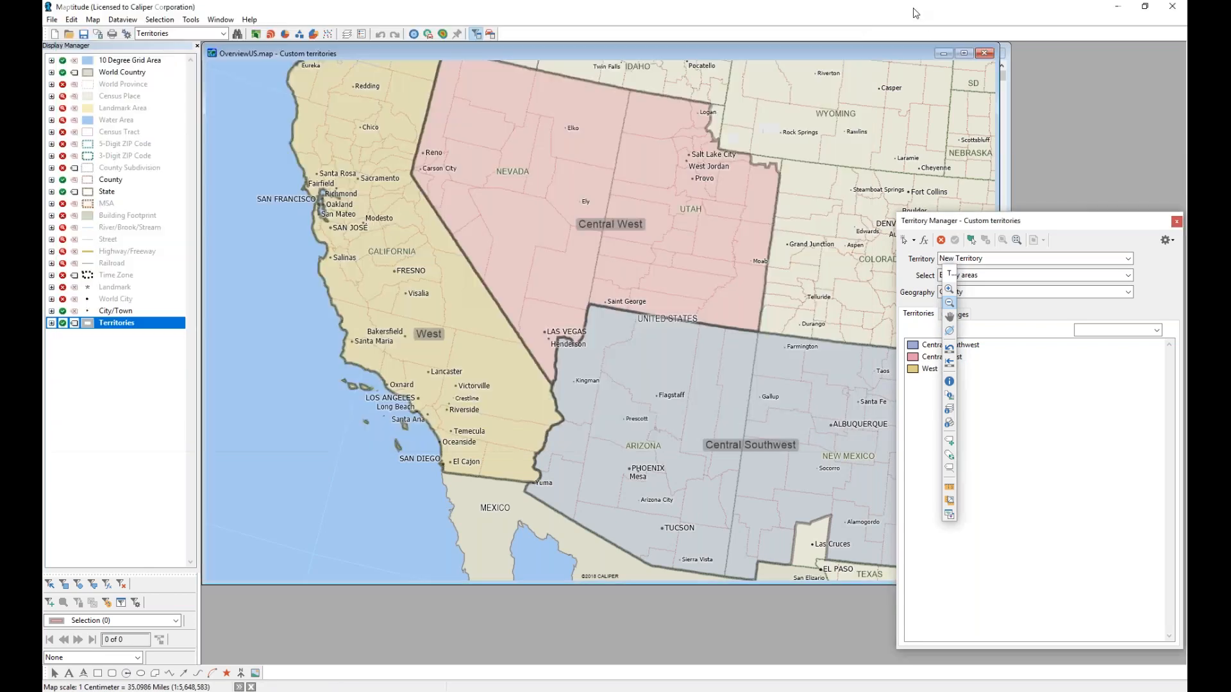
- Open the MapPoint map file from the Training folder for import
click(915, 13)
click(69, 34)
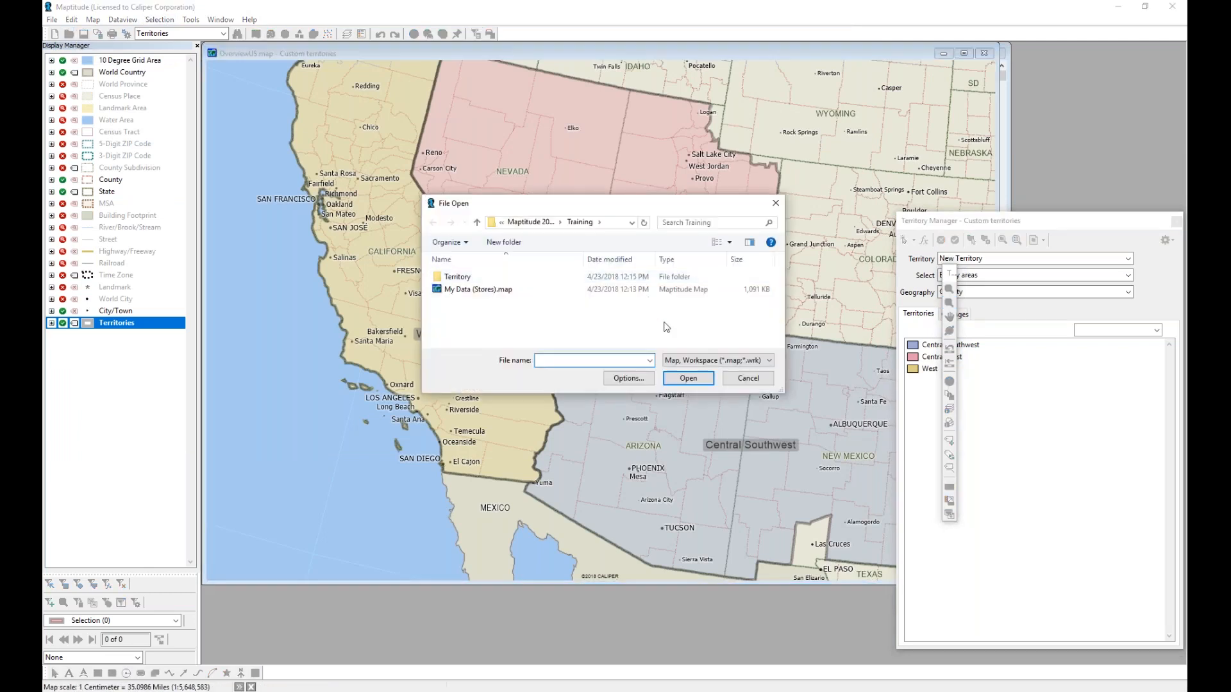
click(705, 361)
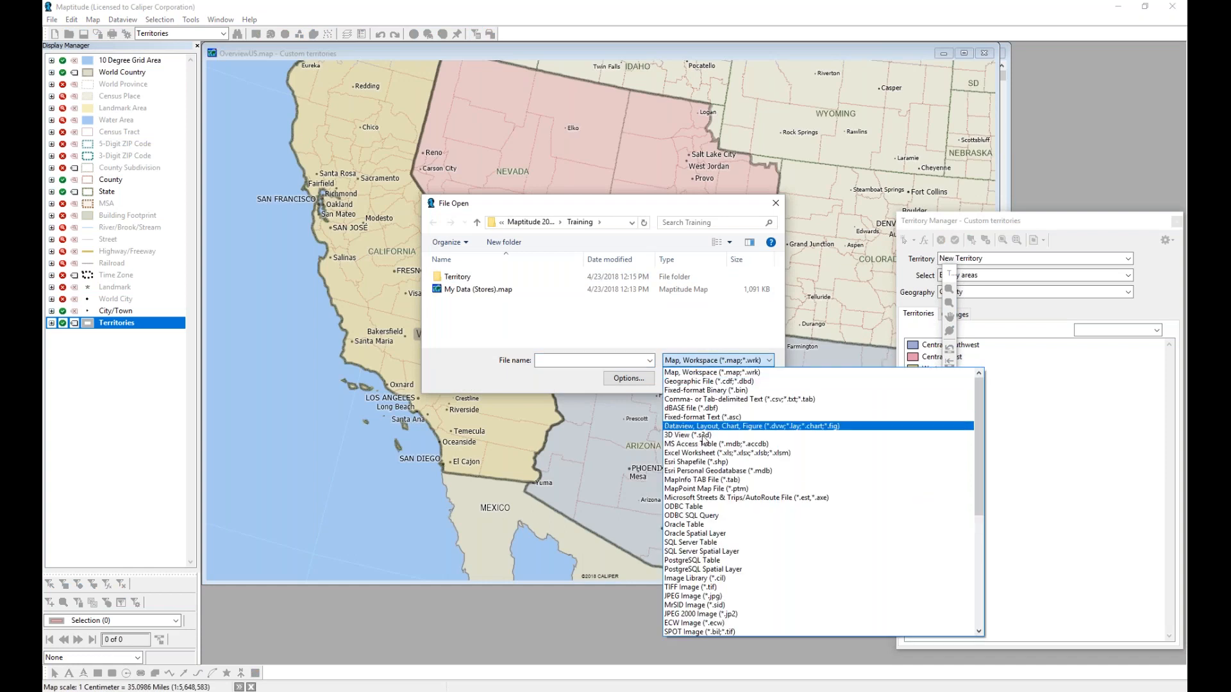
click(714, 489)
click(478, 290)
double_click(478, 291)
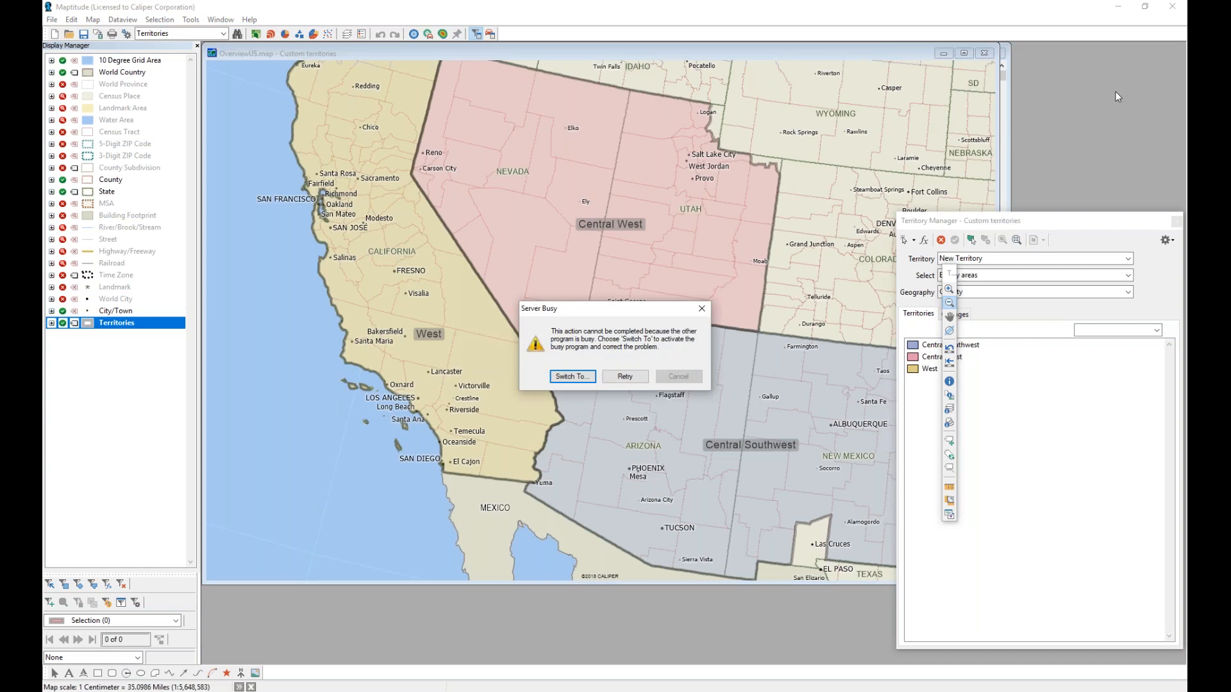
click(643, 375)
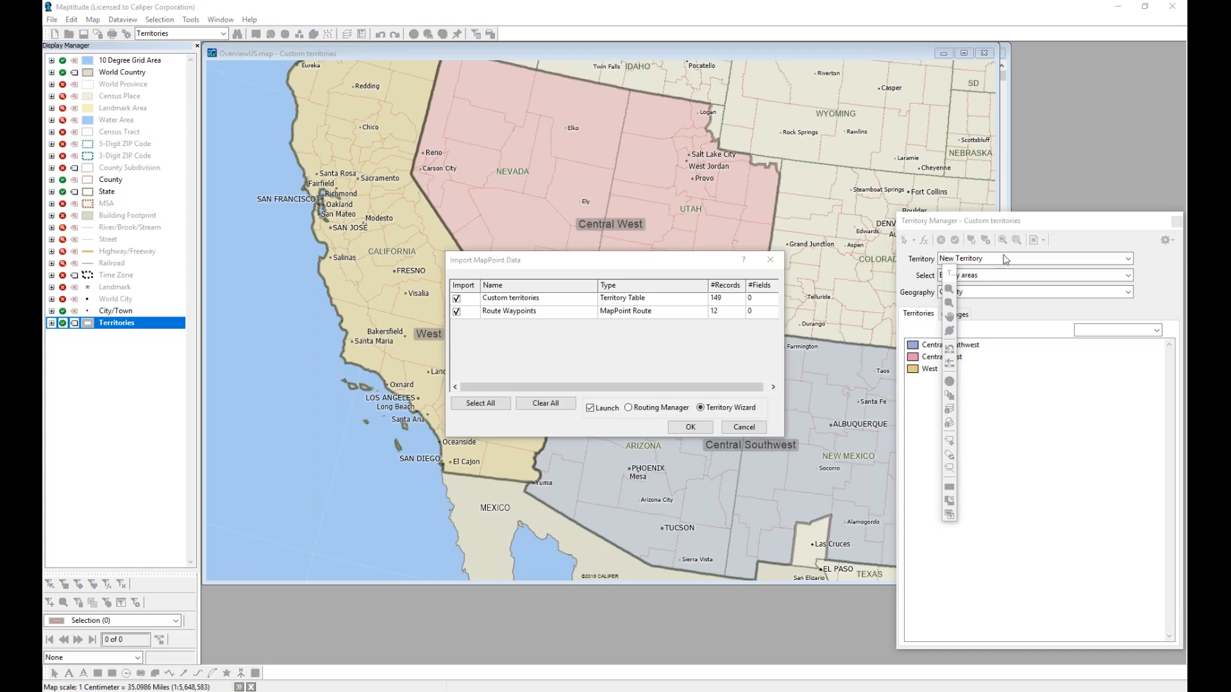
- Import only Route Waypoints, excluding Custom territories, and choose to launch the Routing Manager
click(513, 300)
click(456, 300)
click(456, 300)
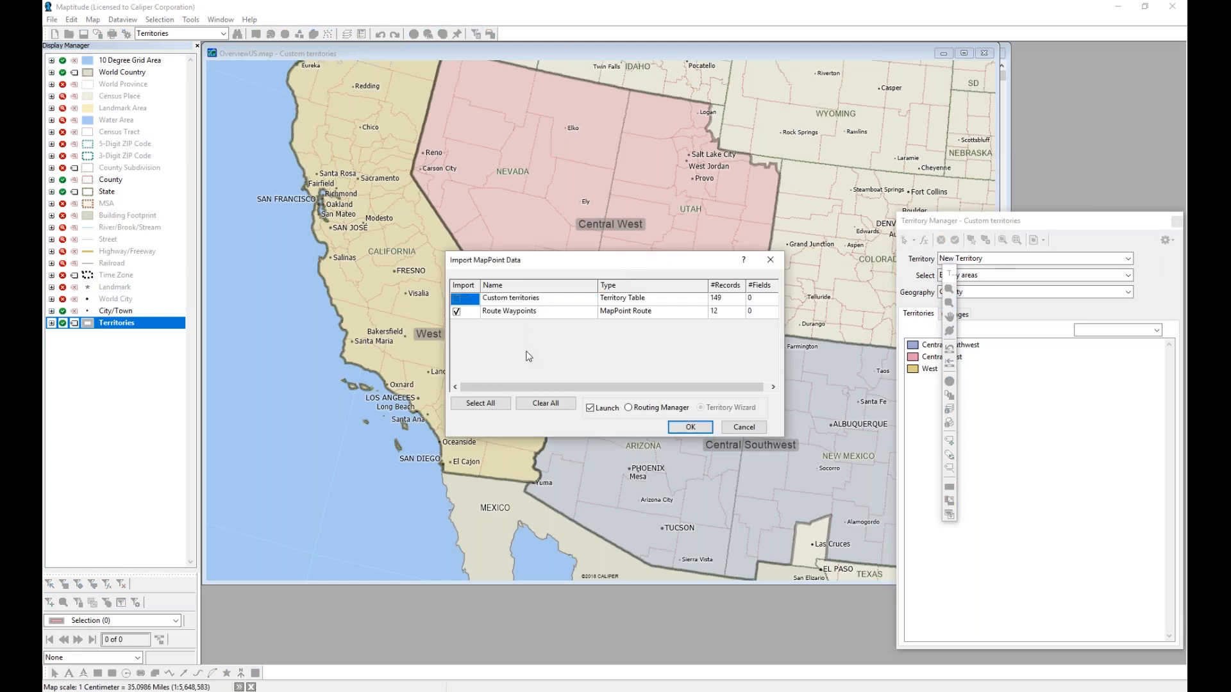
click(630, 409)
click(682, 425)
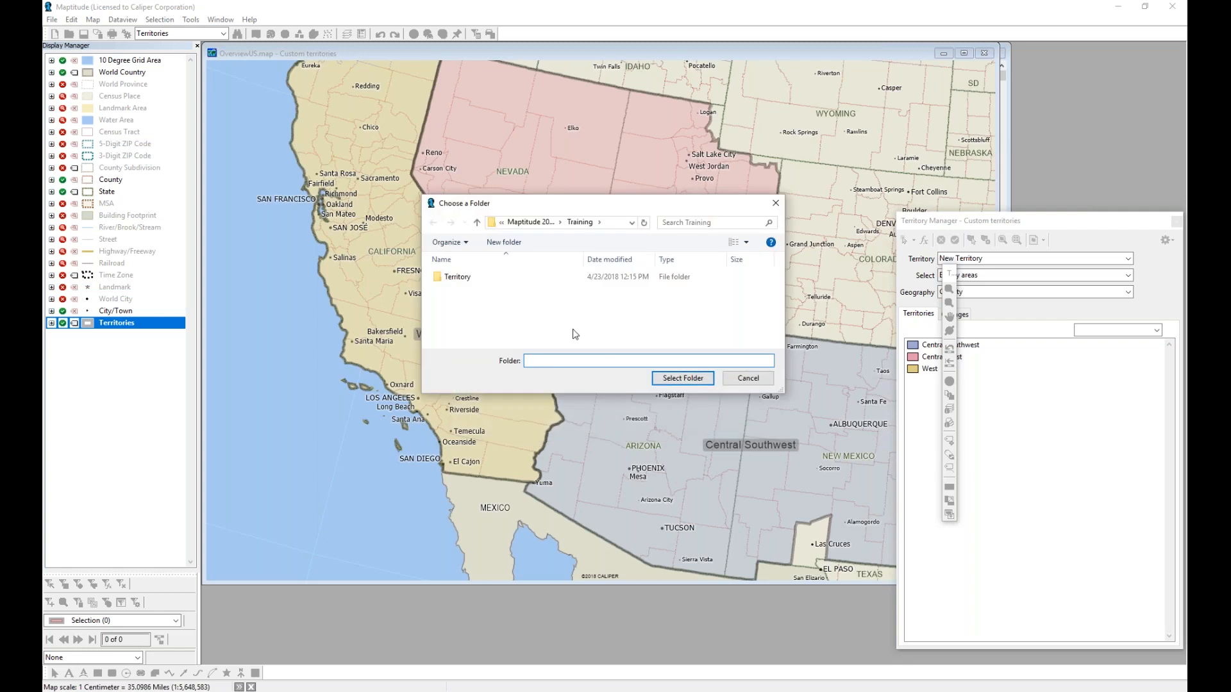
- Store the imported route data in a new Waypoints folder inside Training and accept the import results and routing disclaimer
click(502, 243)
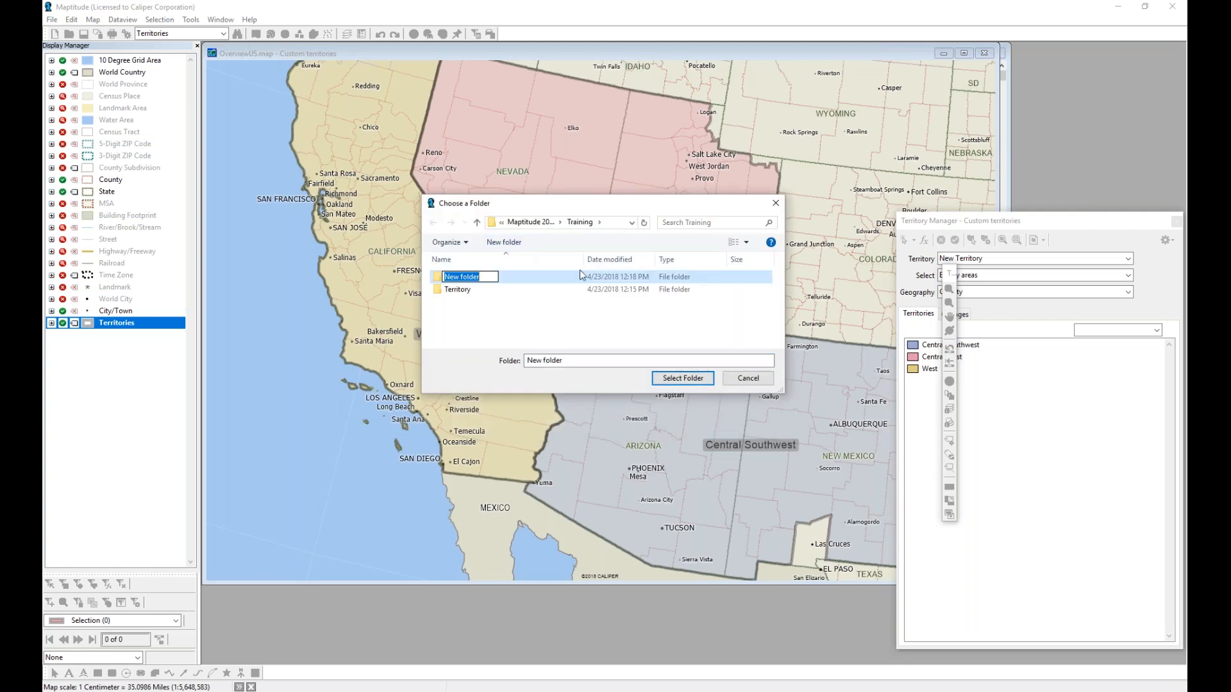
text(Waypo)
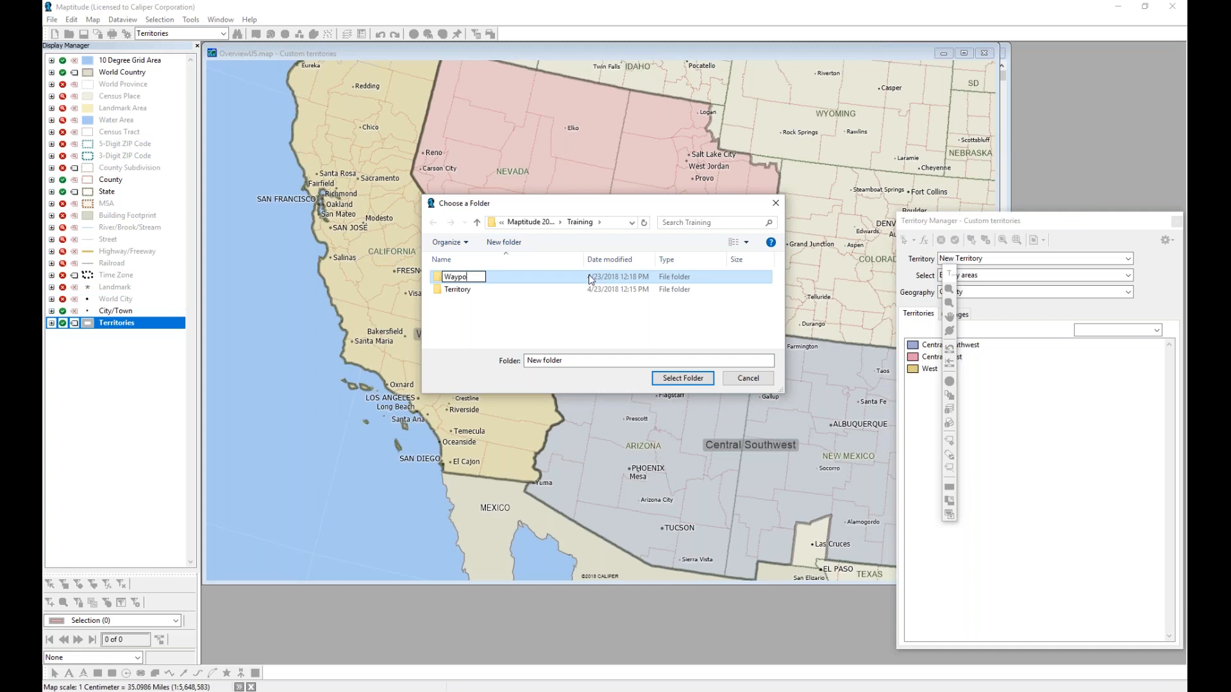
text(ints)
key(Return)
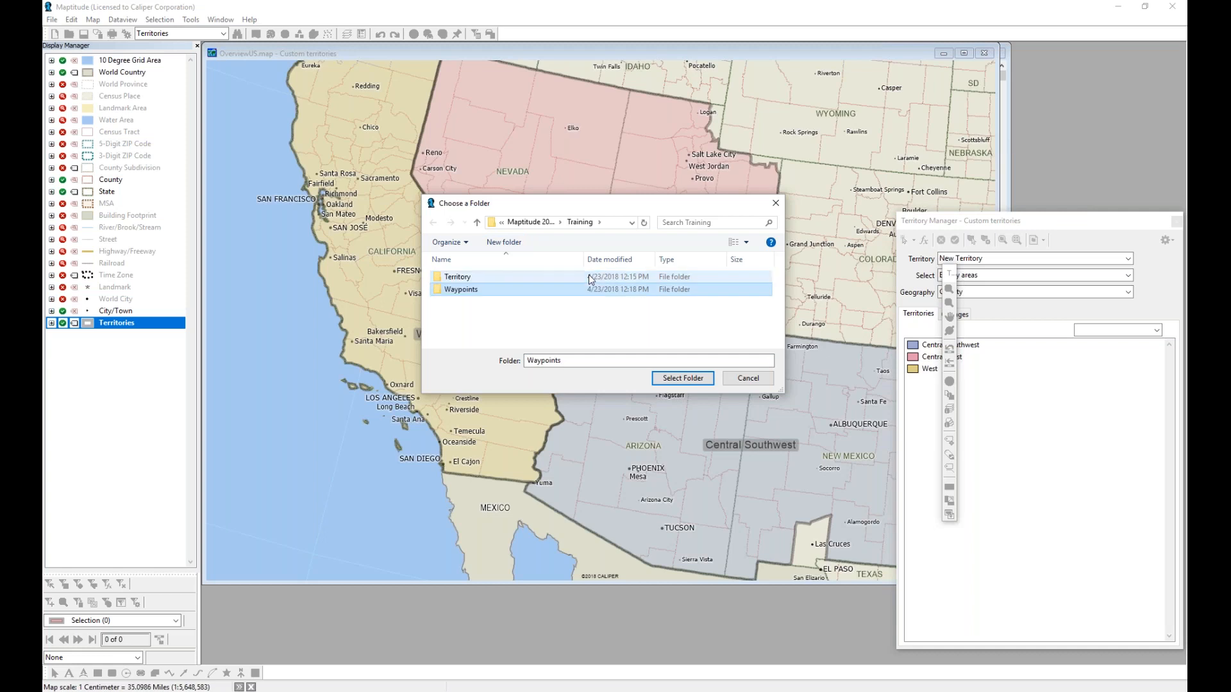
click(673, 379)
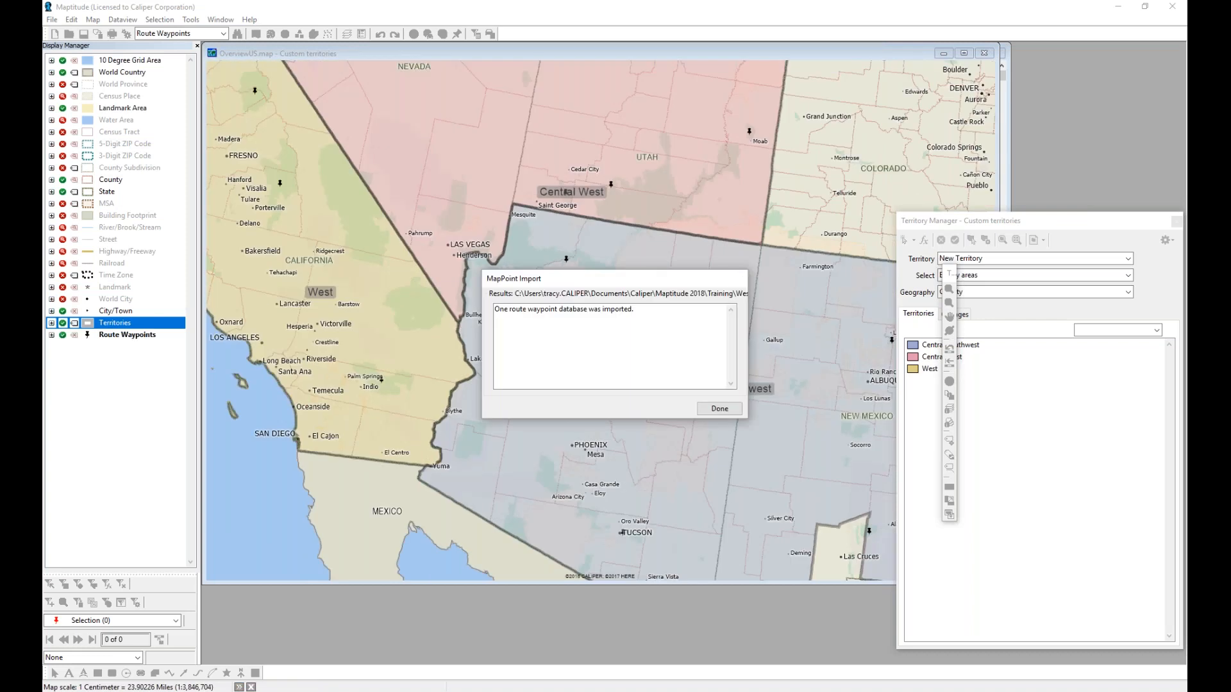
click(720, 408)
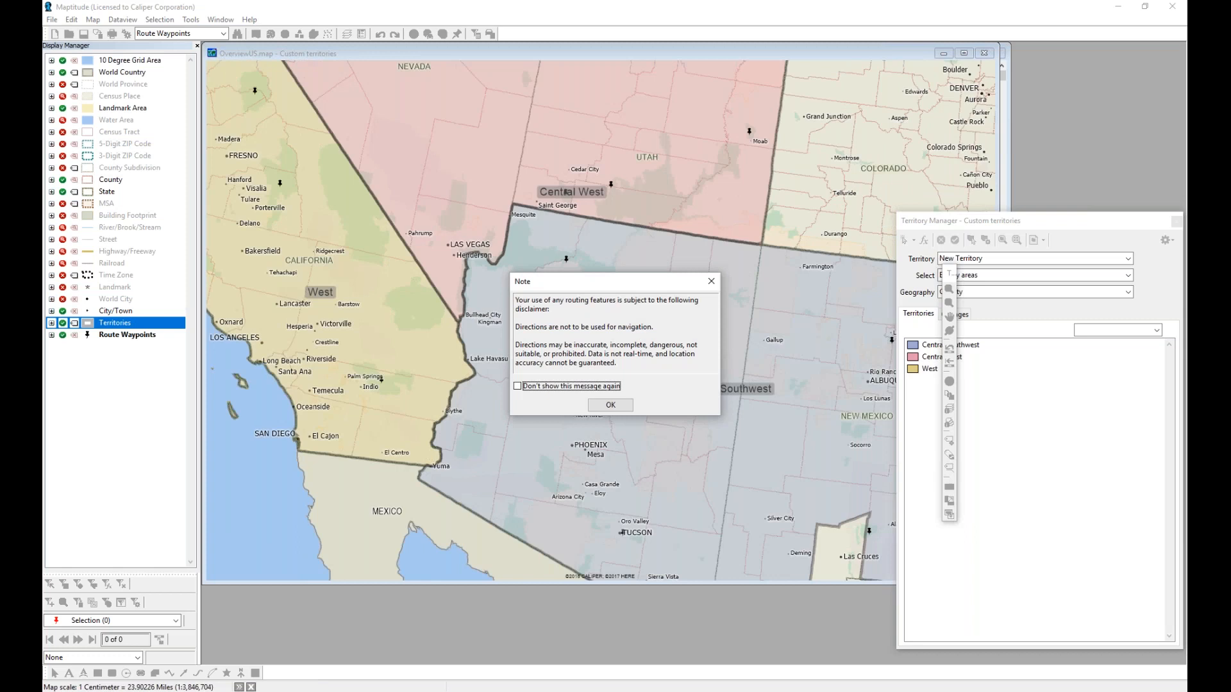
click(613, 405)
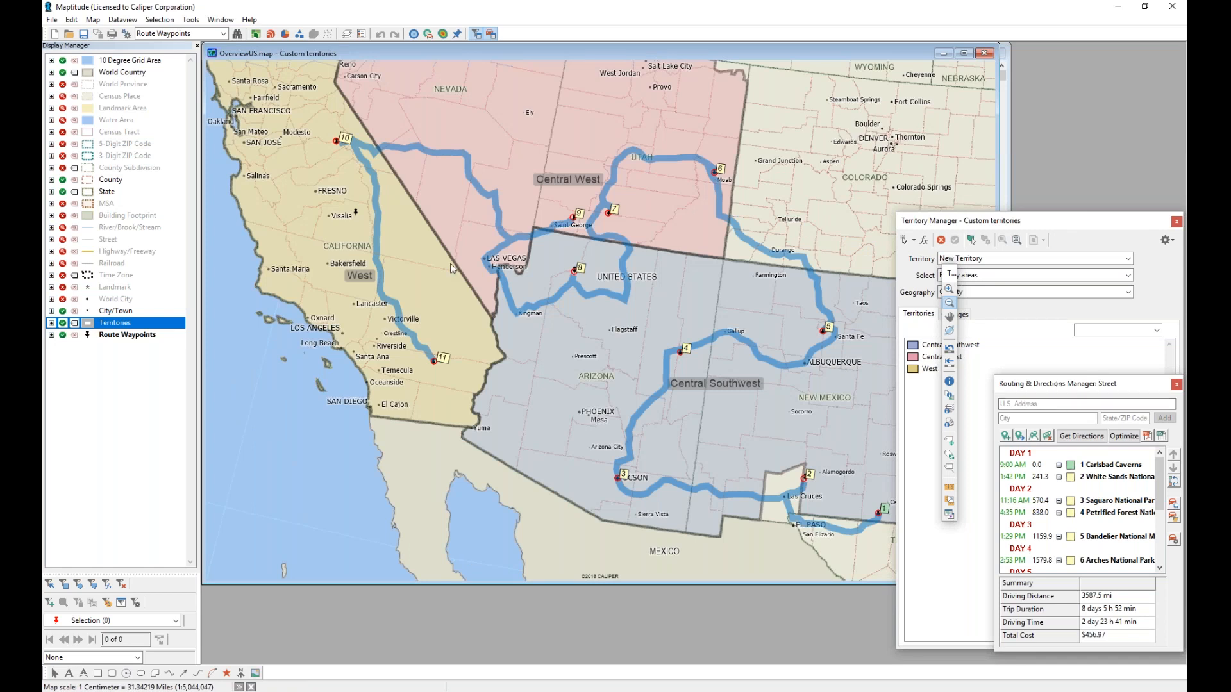
- Review the day-by-day itinerary and trip summary in the Routing & Directions Manager, moving it clear of the routes in Arizona
drag(1065, 388, 459, 269)
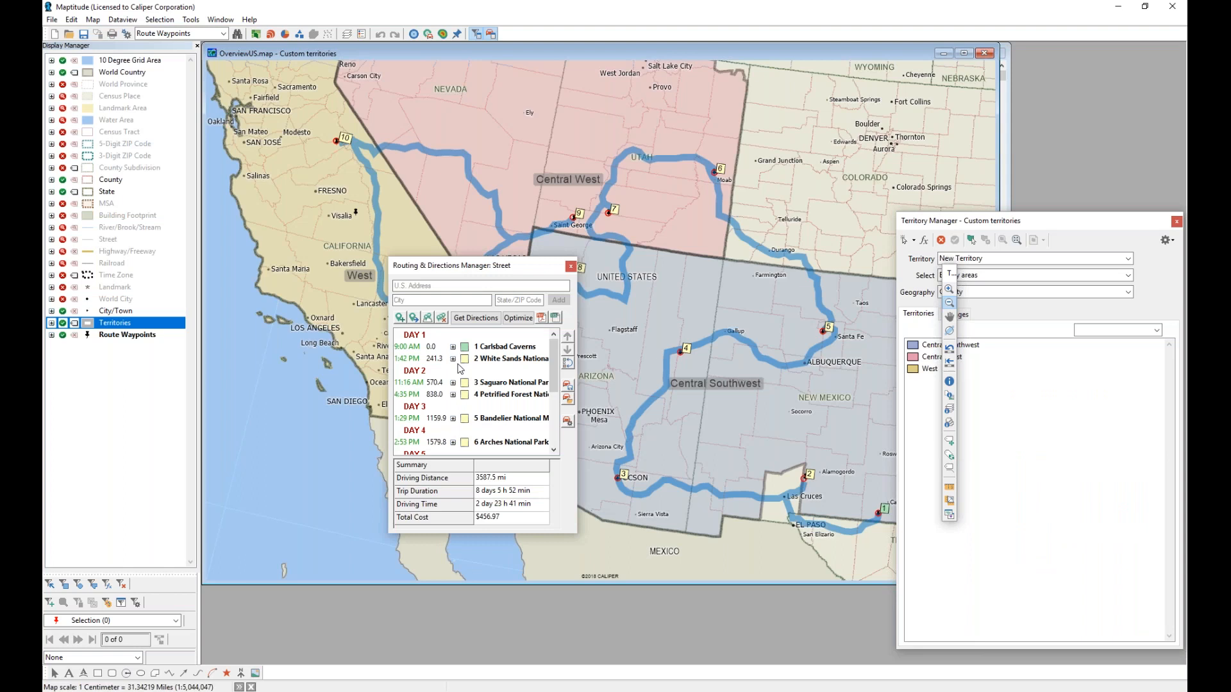
scroll(471, 372, down, 3)
scroll(476, 376, up, 3)
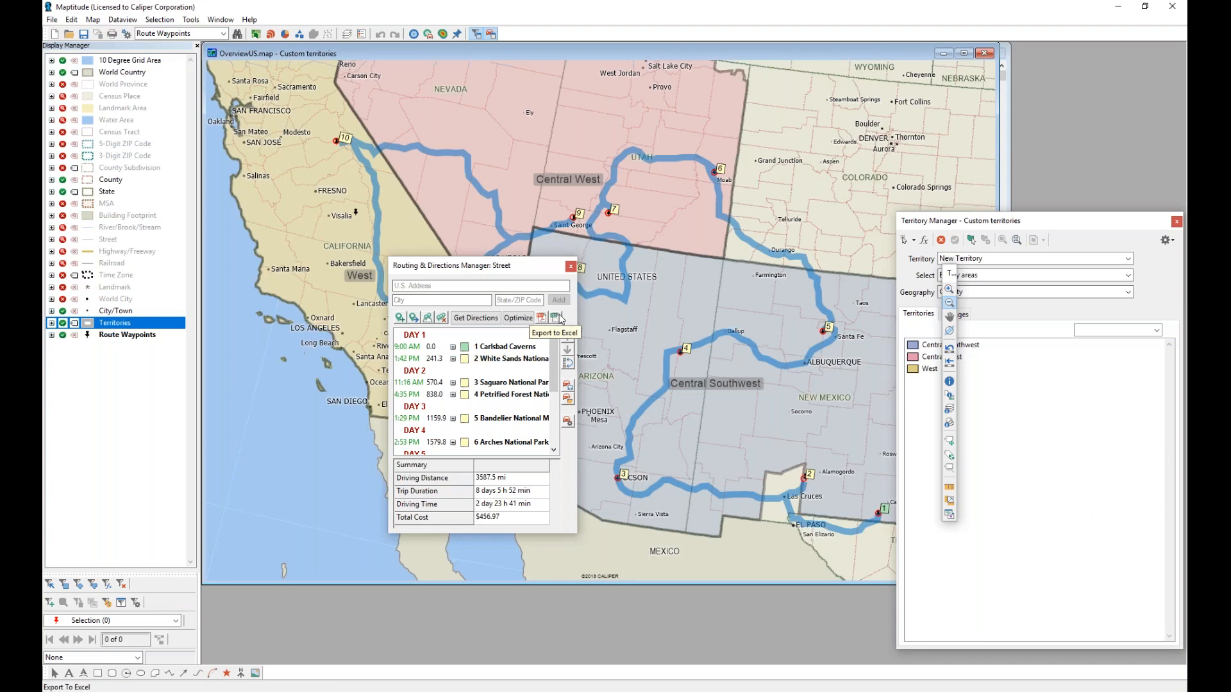
drag(449, 265, 726, 430)
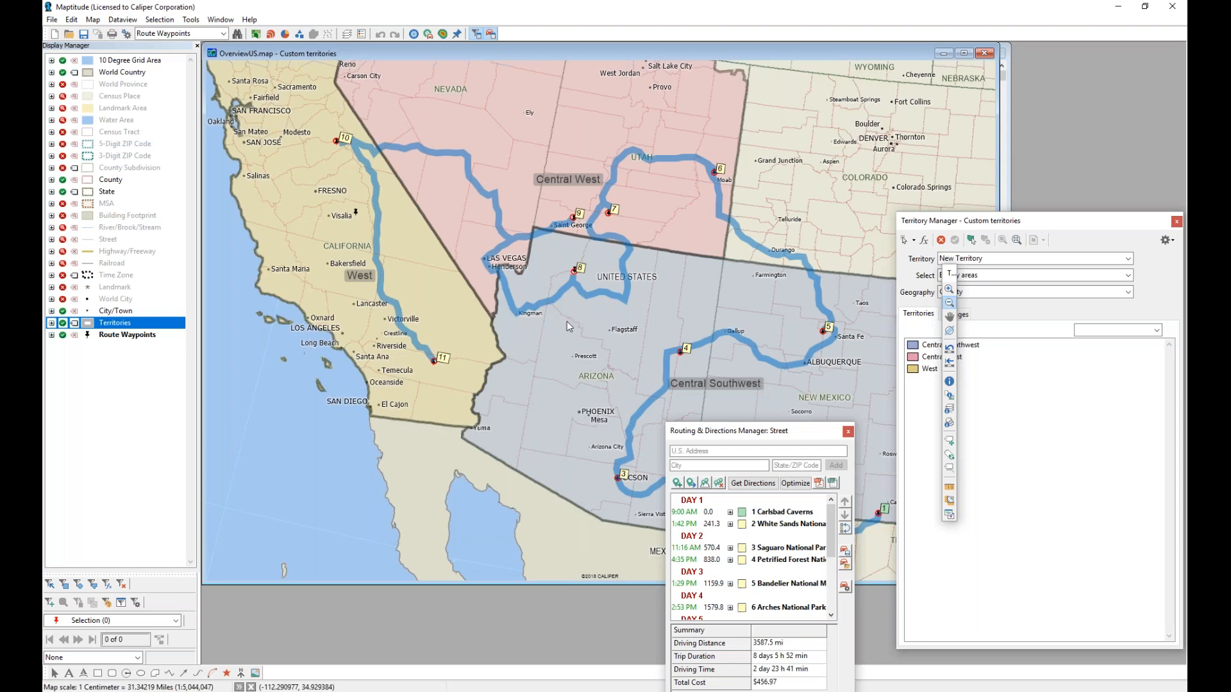
- Make County the working layer and start a 3D theme with Population as the height
click(121, 182)
right_click(120, 180)
click(157, 187)
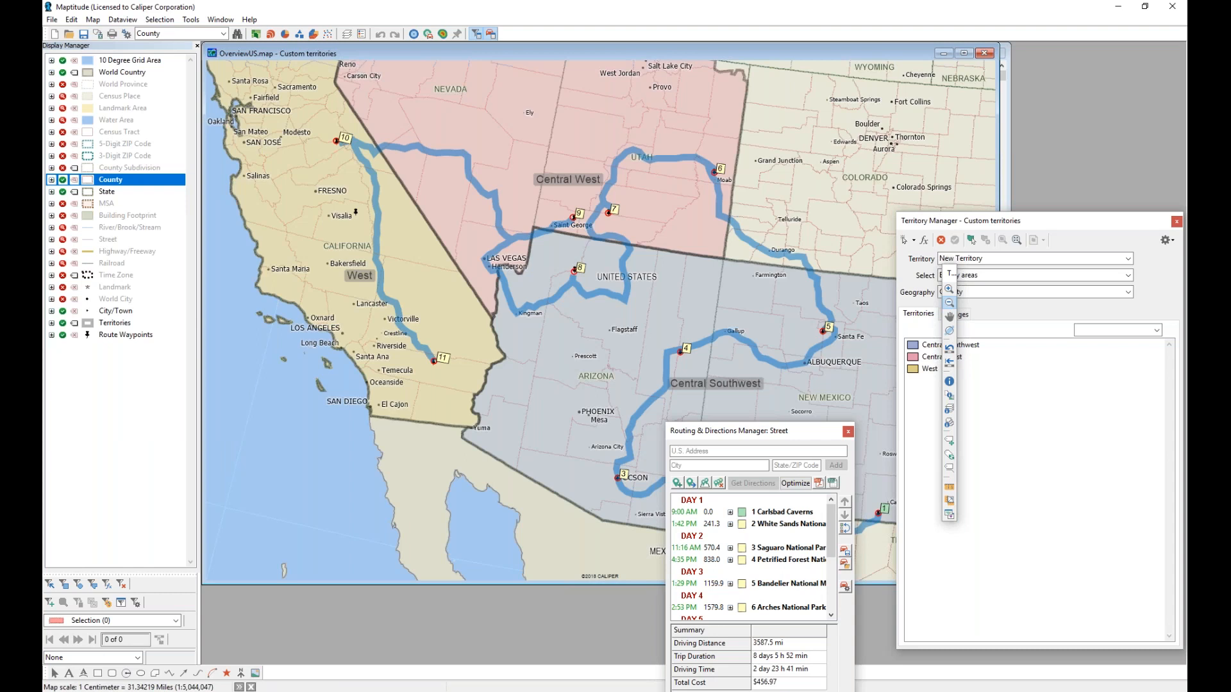
click(314, 34)
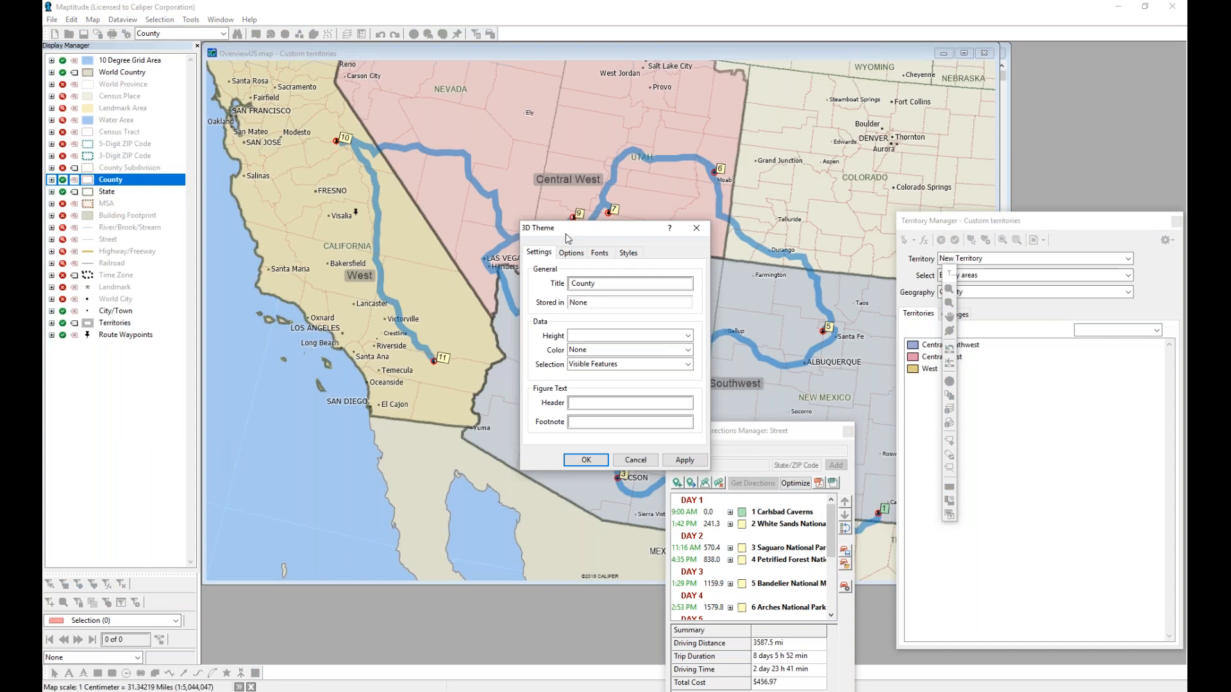
click(589, 337)
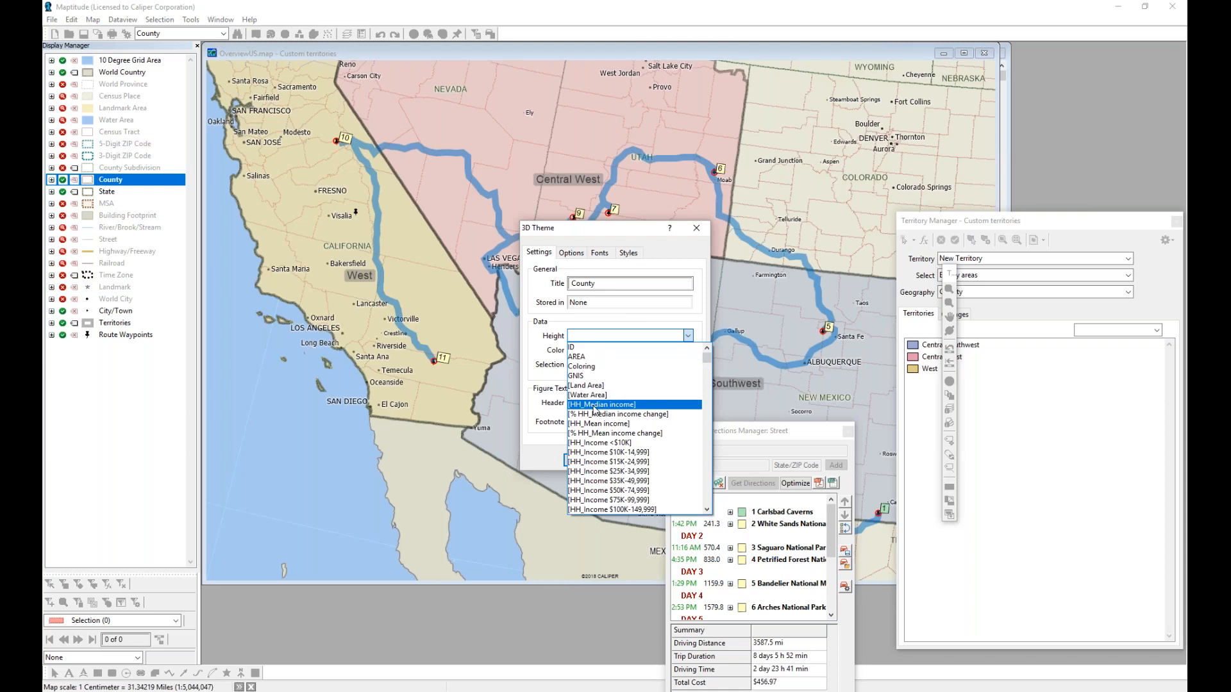
text(pop)
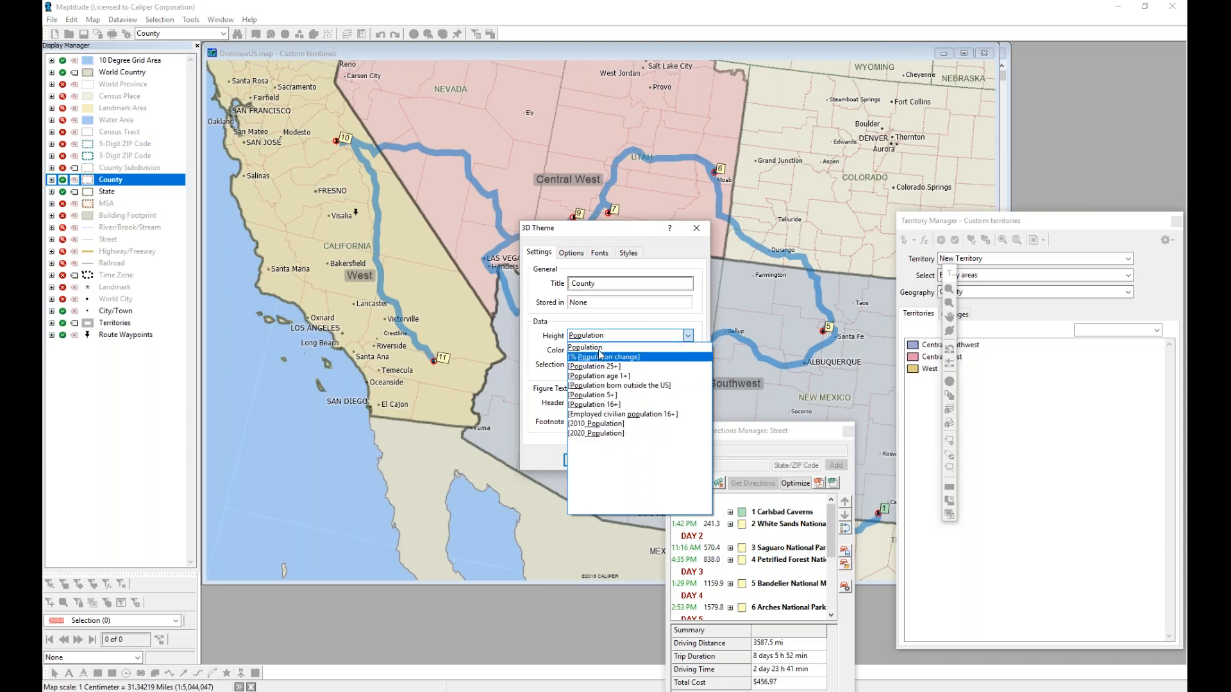
key(Return)
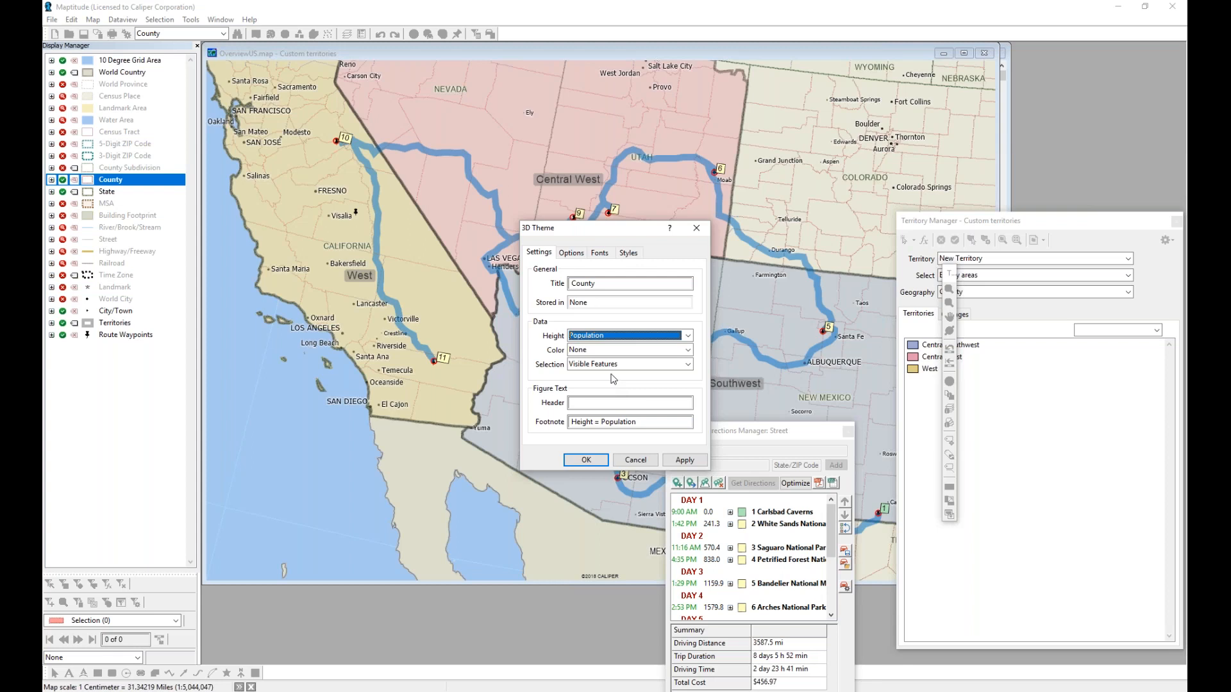
- Color the 3D theme by Daytime Age 18+ and create the county prism map
click(568, 253)
click(541, 253)
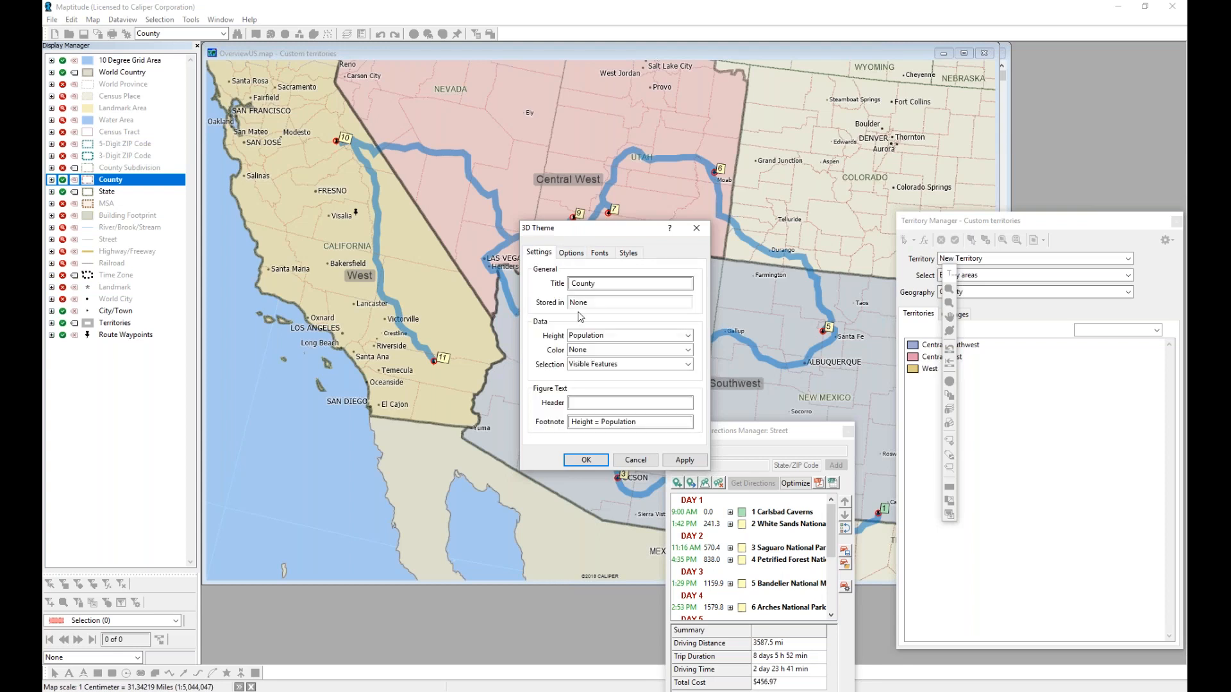
click(601, 350)
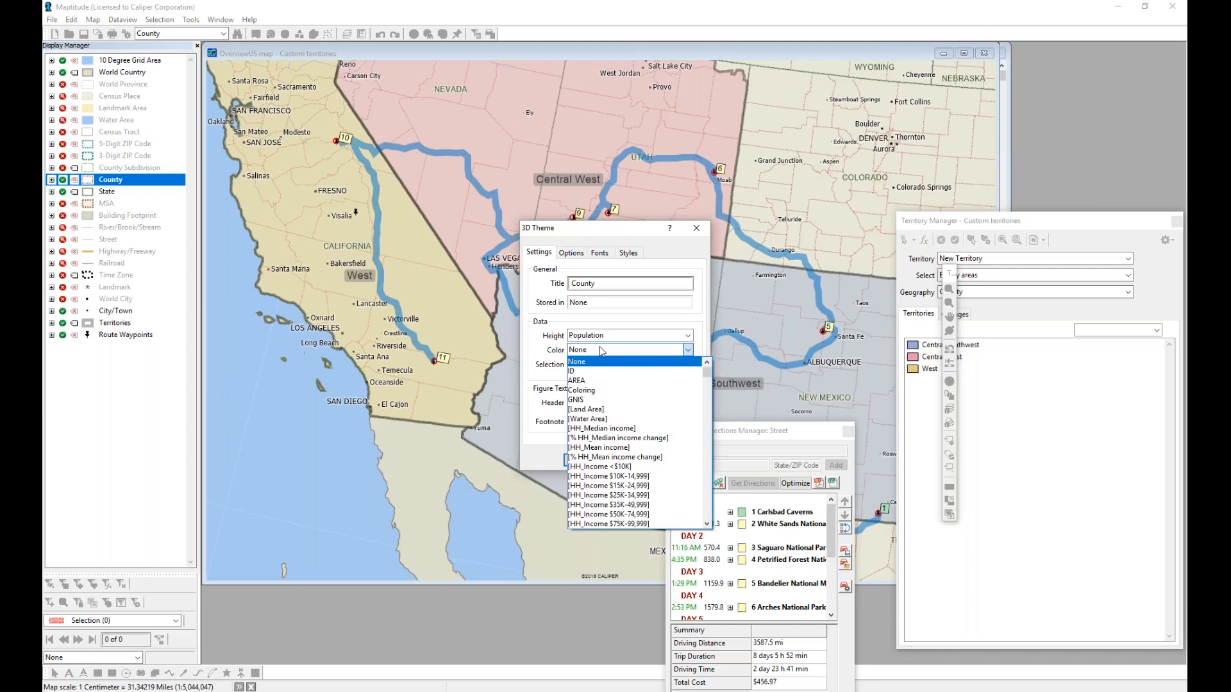
text(day)
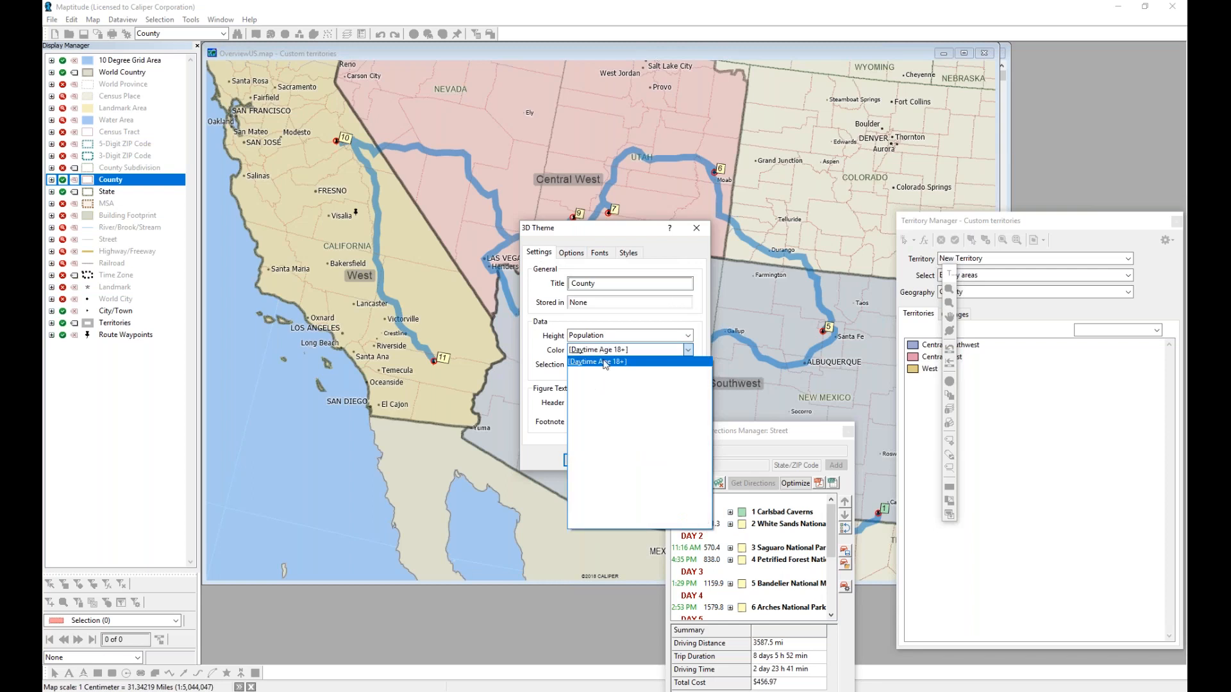
click(604, 362)
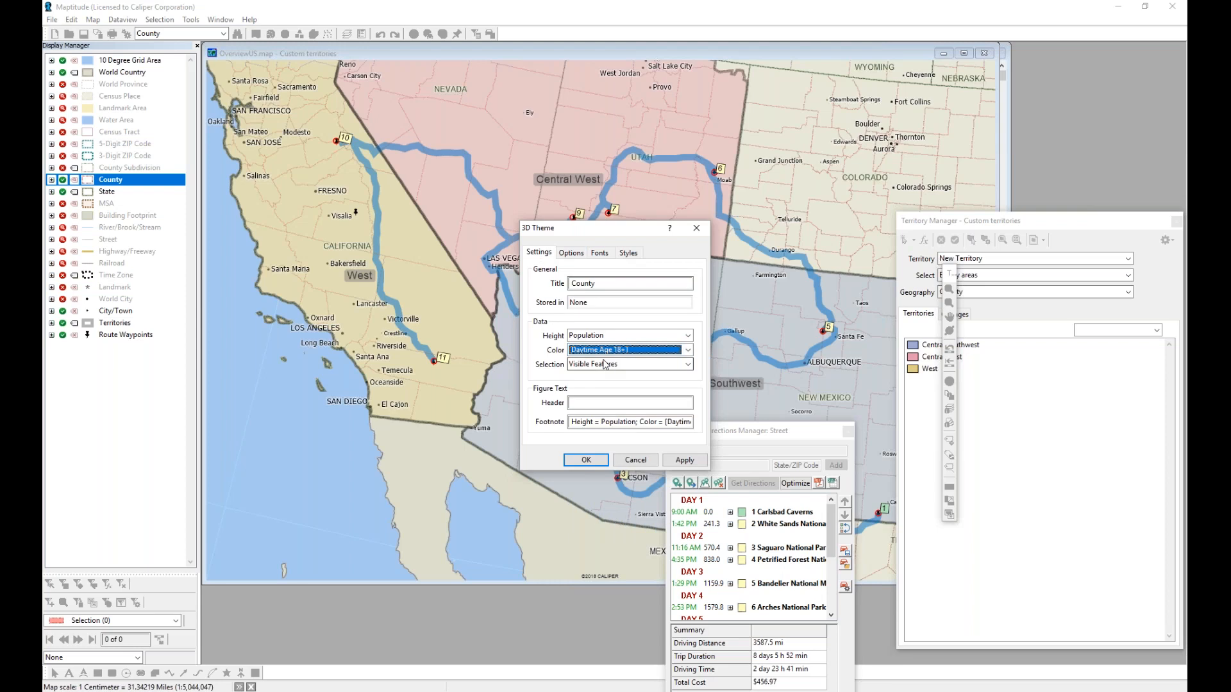
click(597, 460)
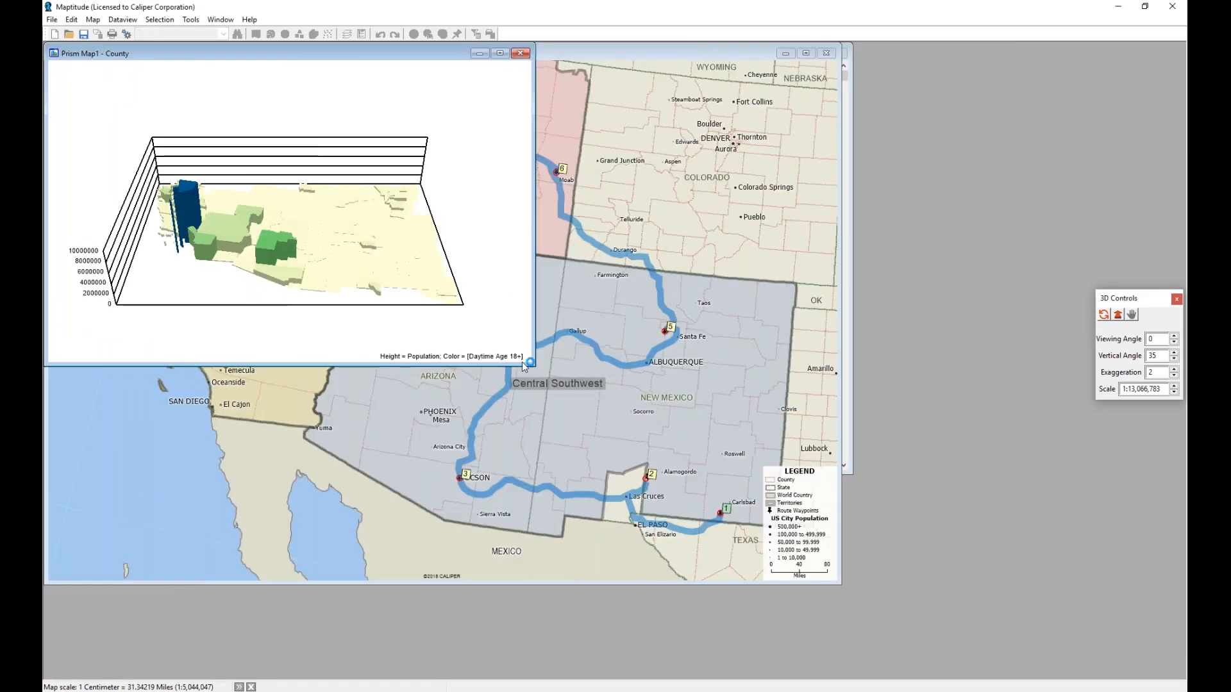
- Enlarge the county prism map window and return to the OverviewUS map of custom territories
drag(529, 361, 1011, 659)
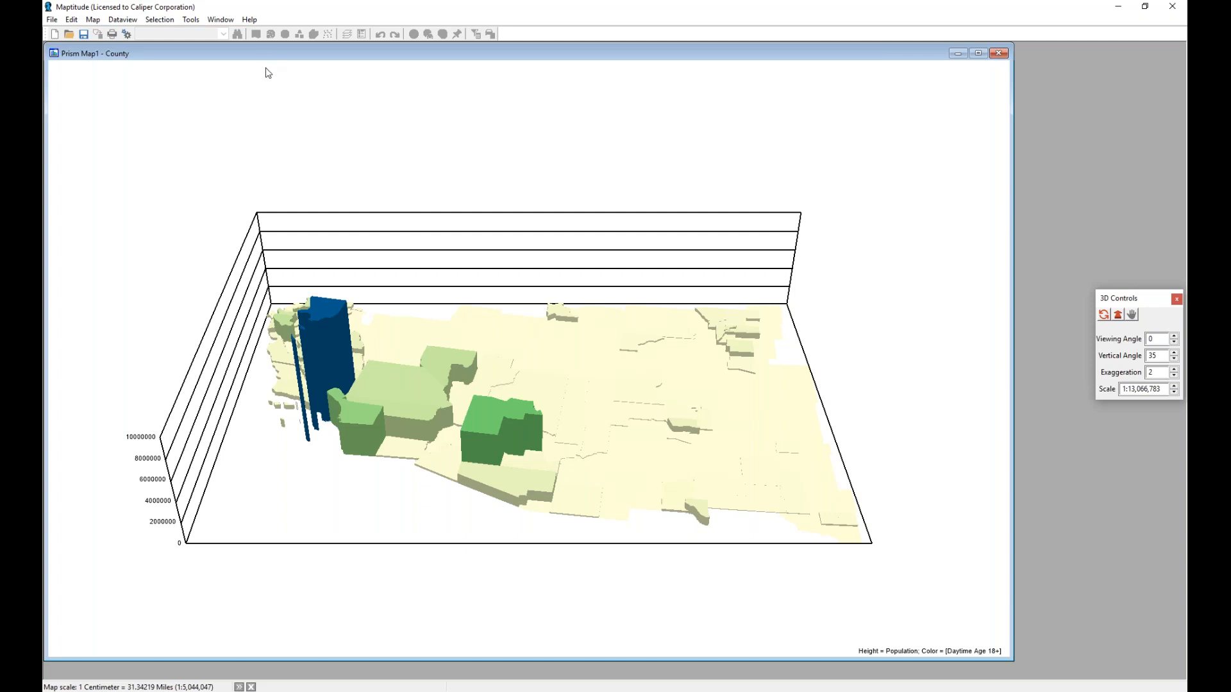
click(226, 21)
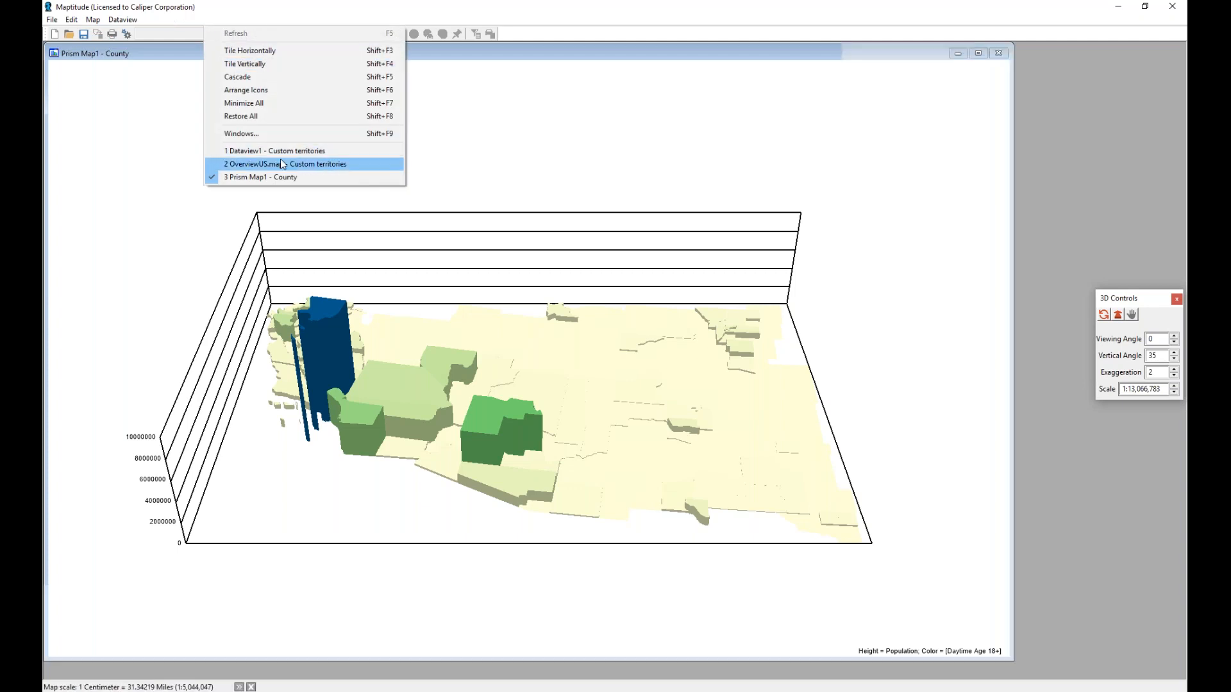
click(283, 164)
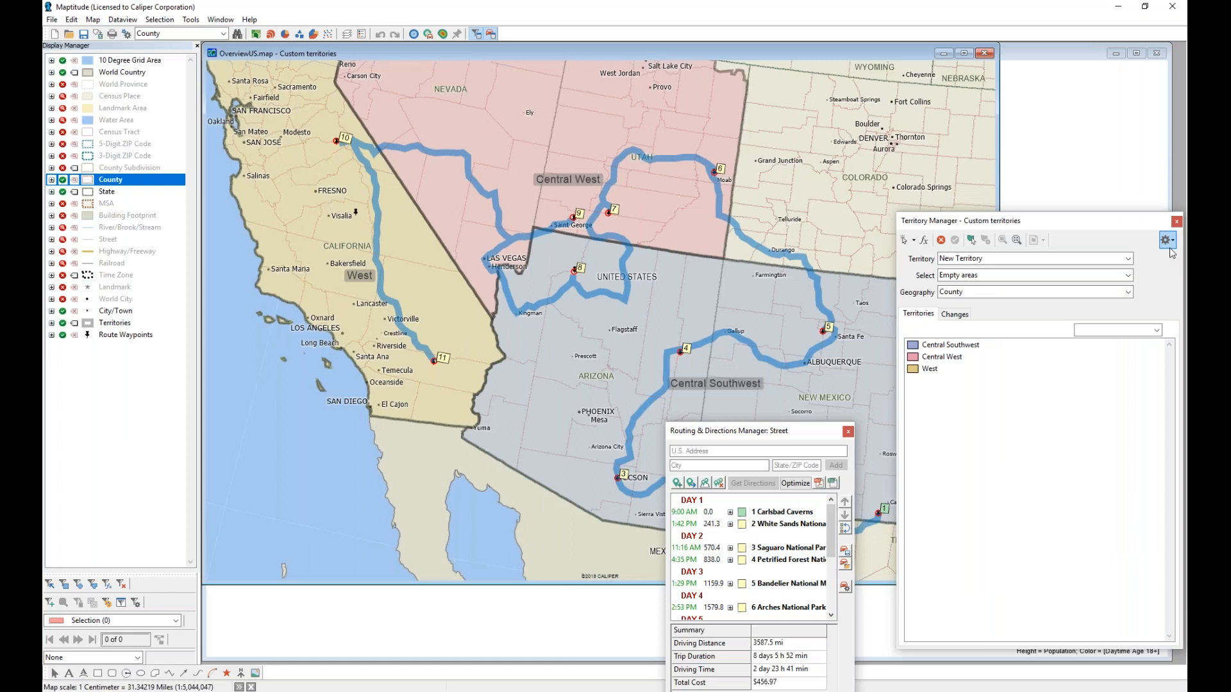